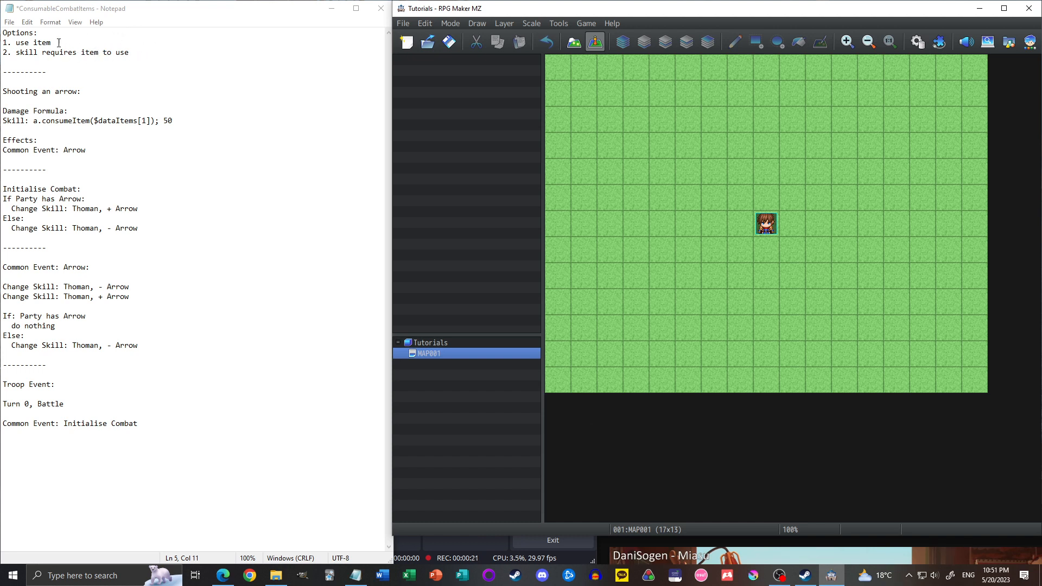
drag(51, 44, 17, 46)
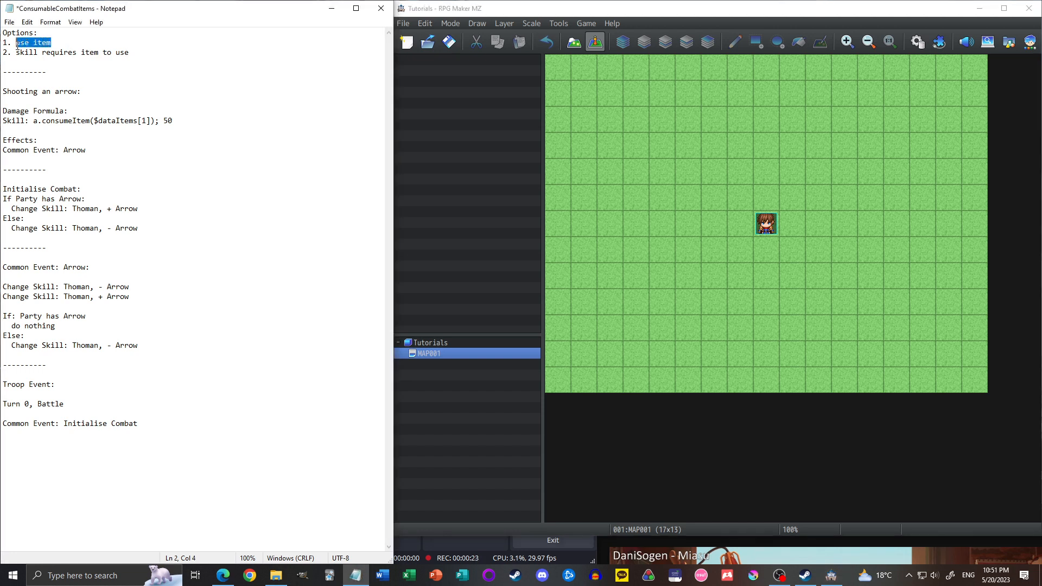
click(72, 47)
click(131, 53)
click(792, 119)
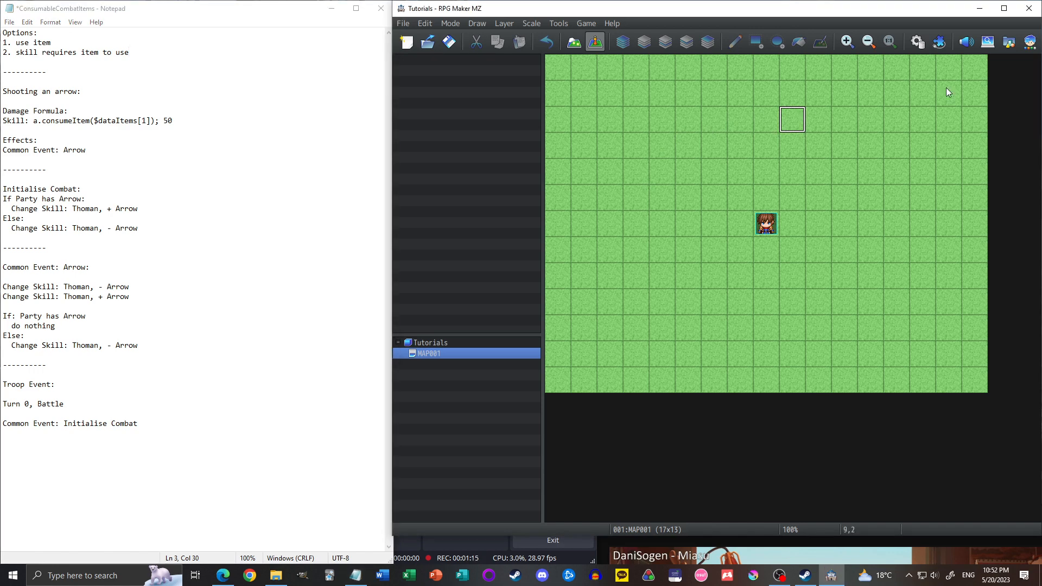
- Name the first database item Grenade and give it the round green bomb icon, number 218
click(920, 41)
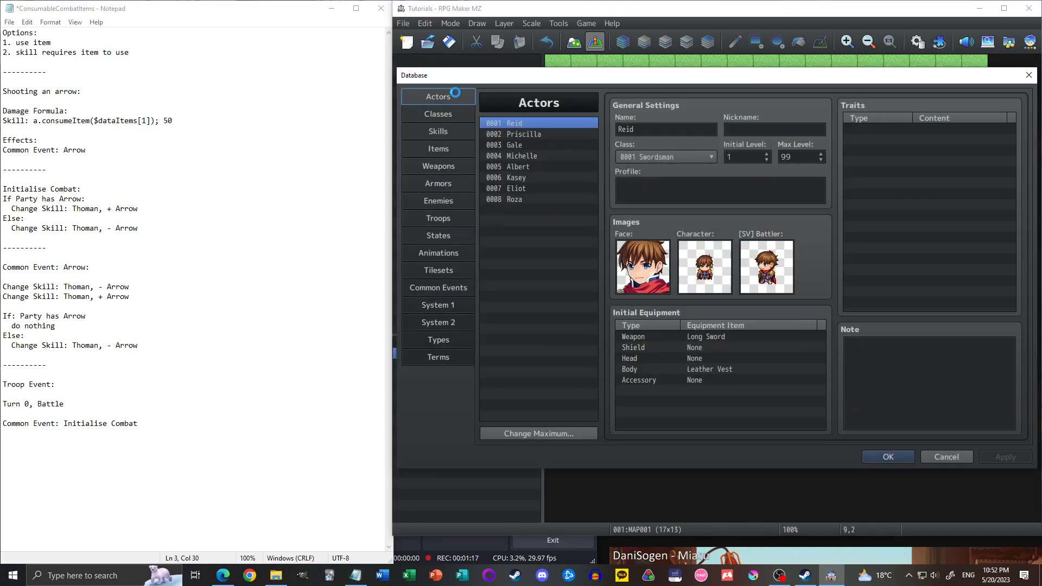
click(440, 151)
click(642, 130)
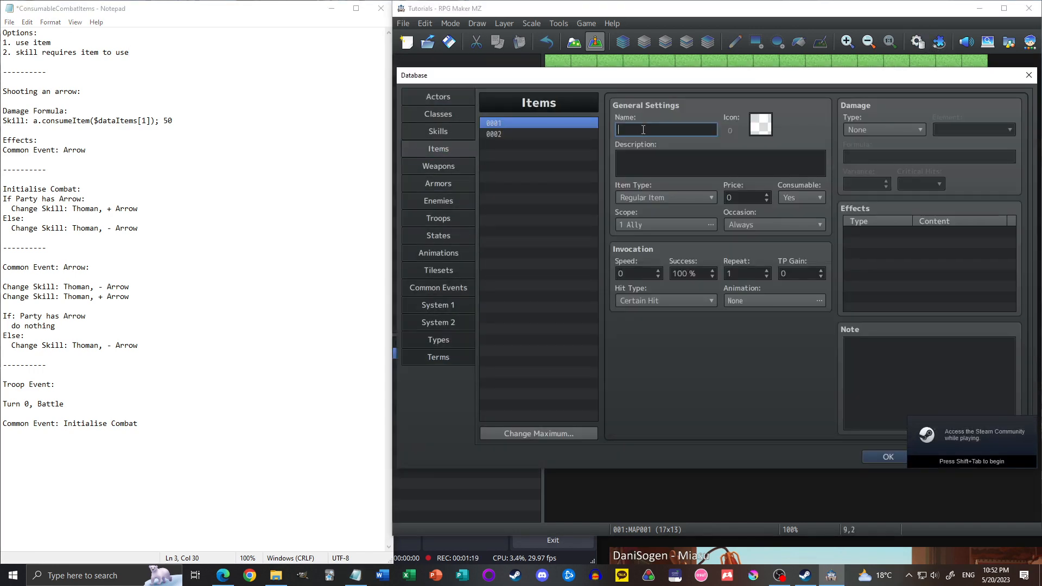
text(Grenade)
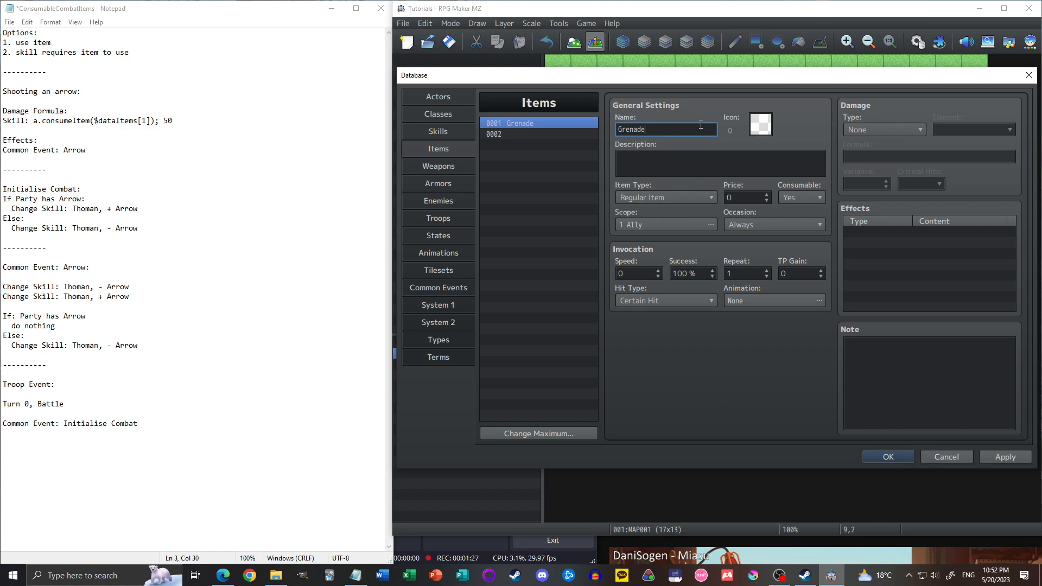
double_click(762, 125)
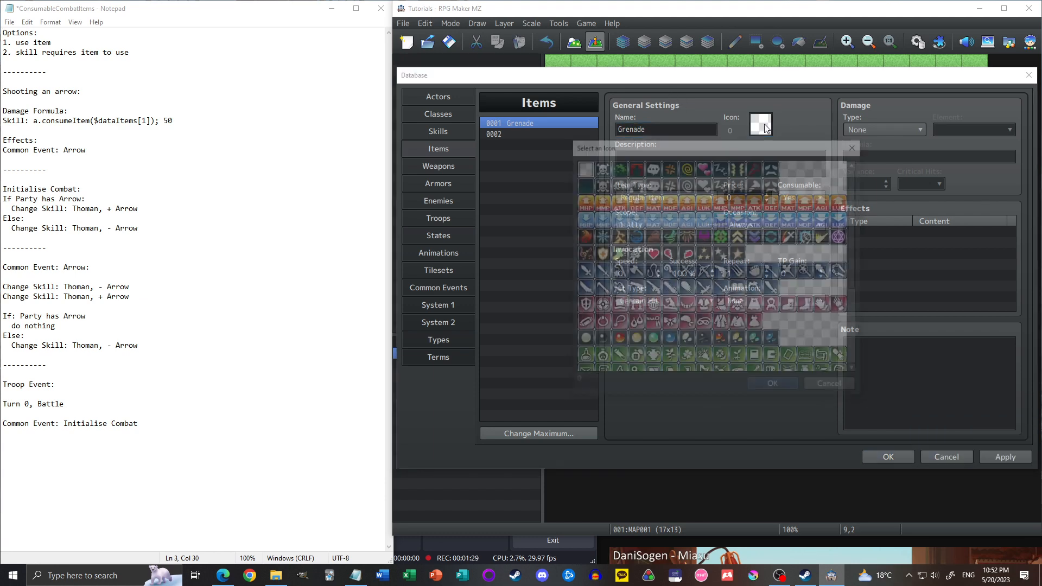
scroll(791, 359, down, 2)
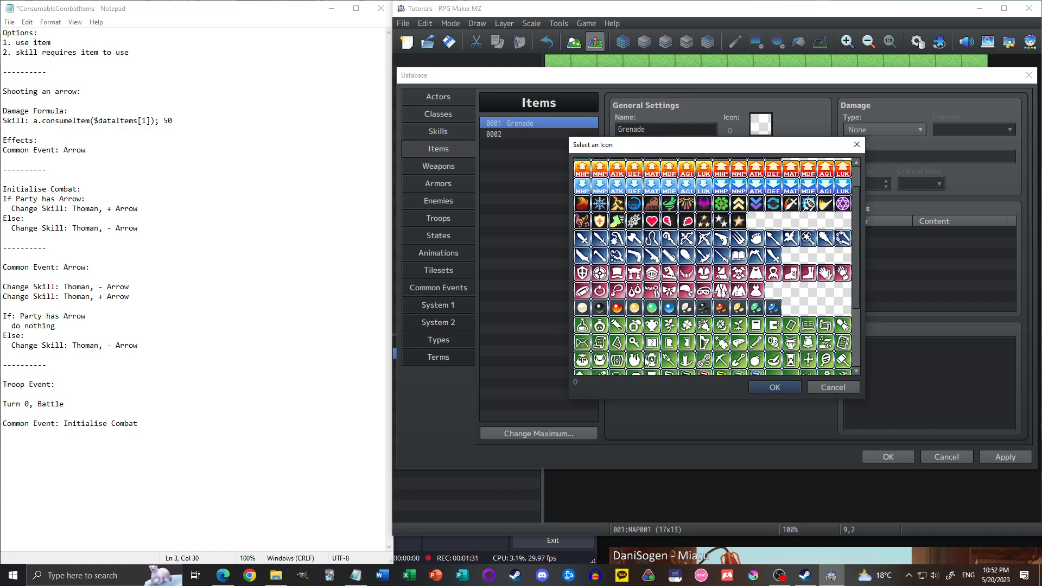
double_click(756, 360)
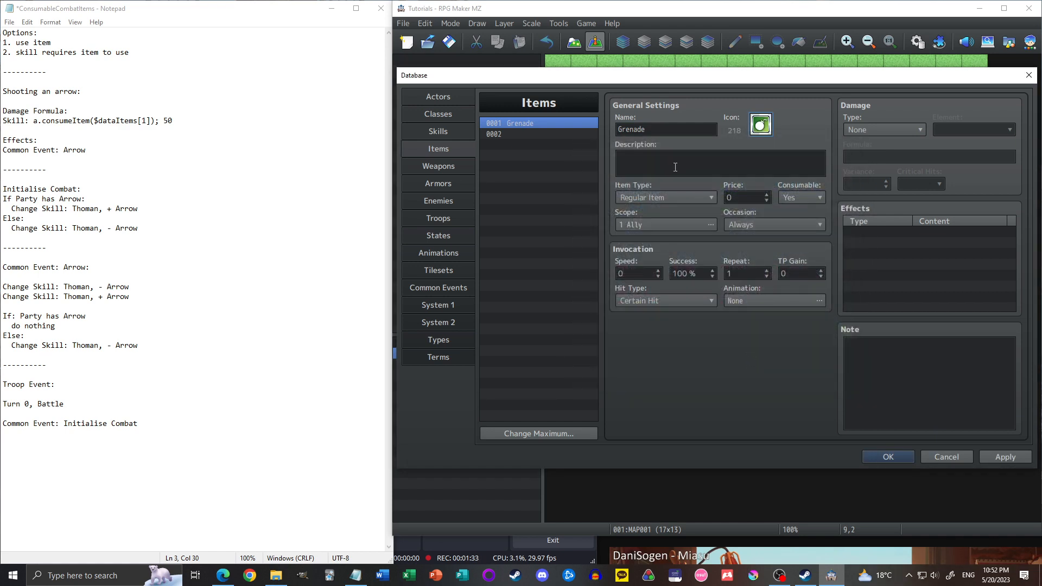
- Enter the Grenade's description as "Explodes doing 200 damage to all enemies."
click(679, 166)
text(Explodes doing 200 )
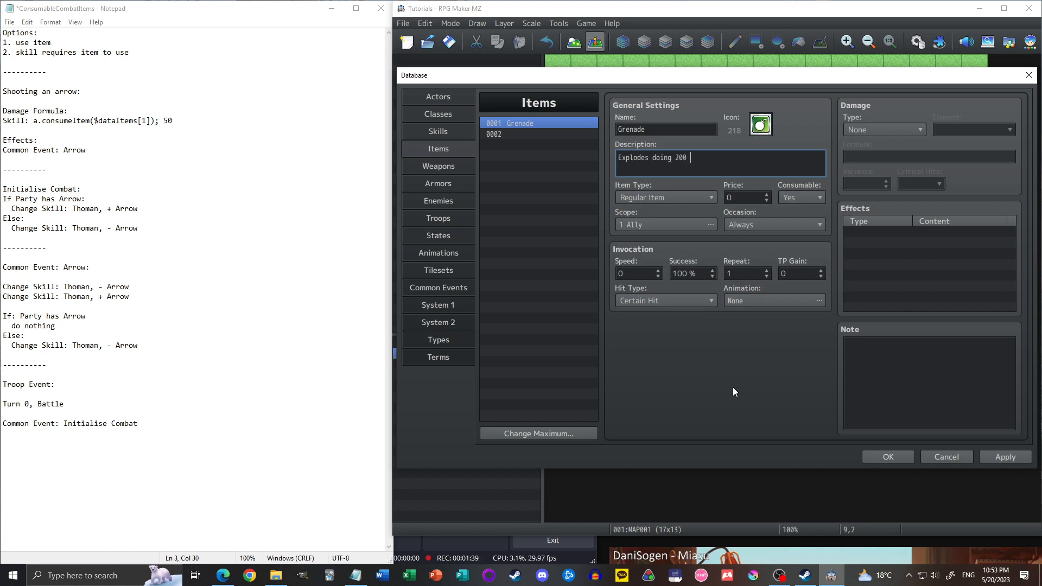
text(damage to all enemies.)
- Set the Grenade's price to 100, keeping it a regular item with Consumable set to Yes
click(660, 199)
click(660, 200)
double_click(737, 203)
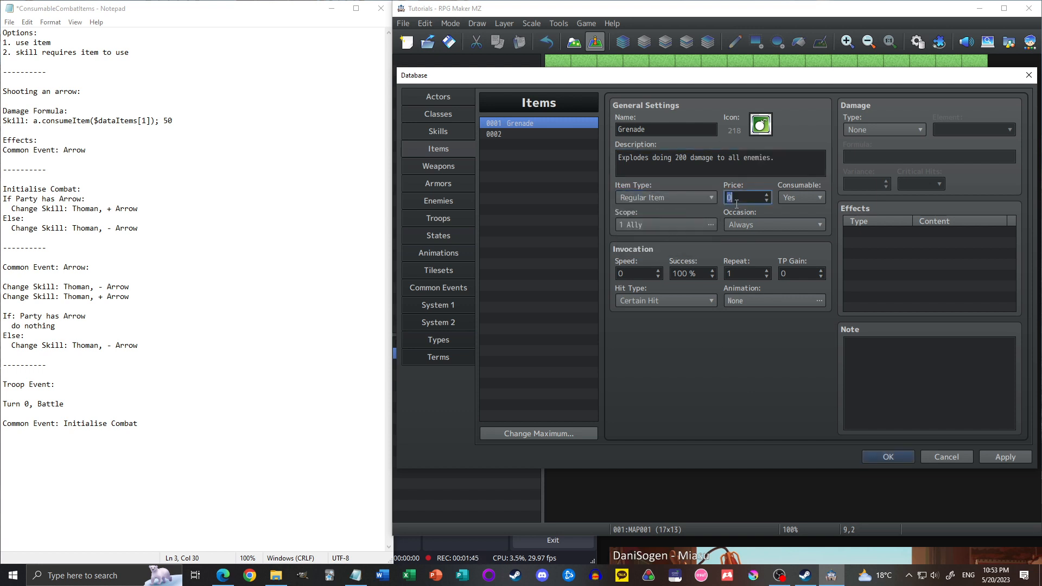
text(100)
click(813, 199)
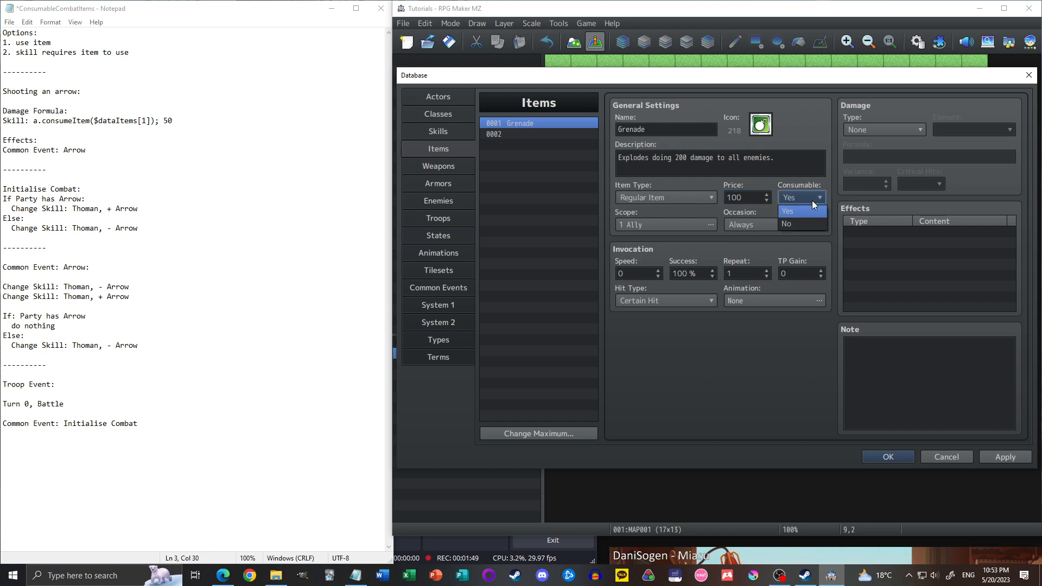
click(805, 211)
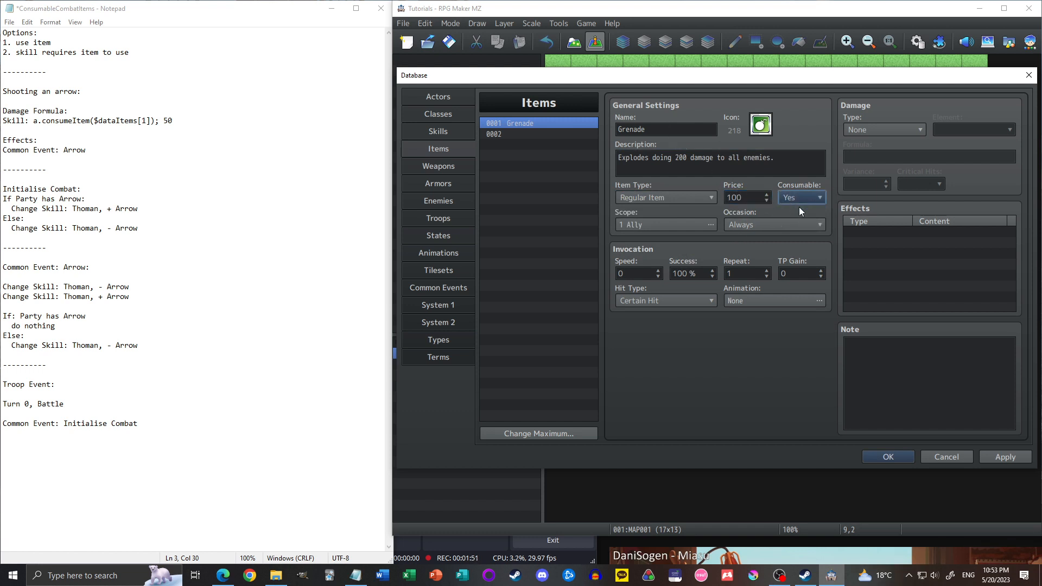
- Set the Grenade's scope to all enemies and its occasion to Battle Screen
click(678, 226)
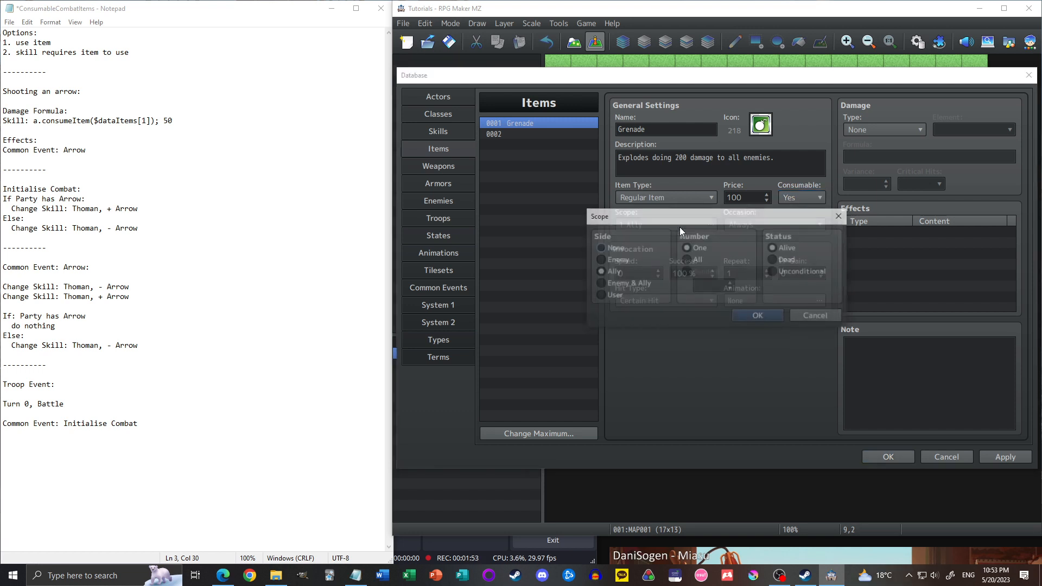
click(600, 260)
click(687, 260)
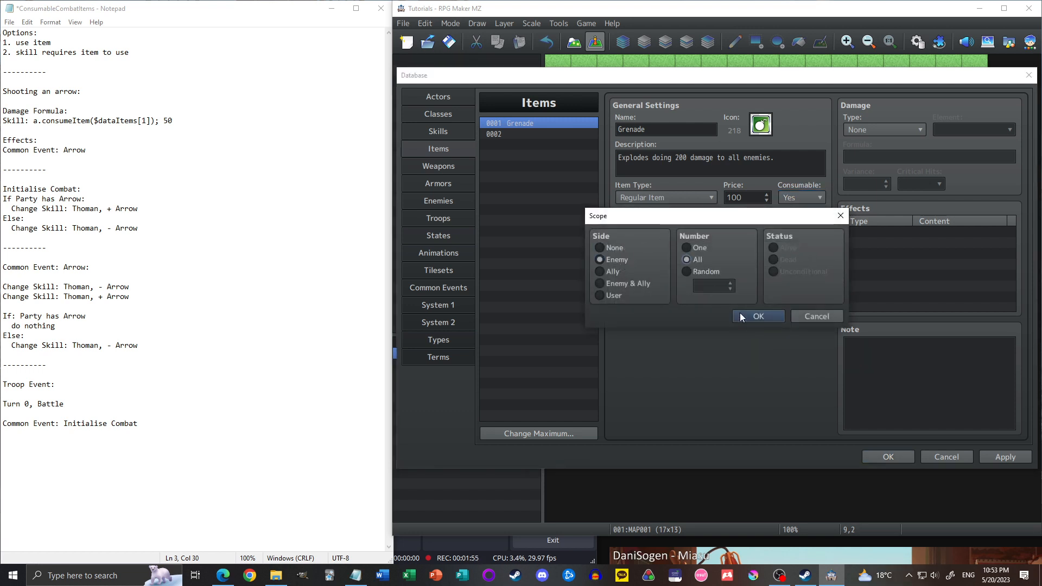
click(741, 314)
click(745, 225)
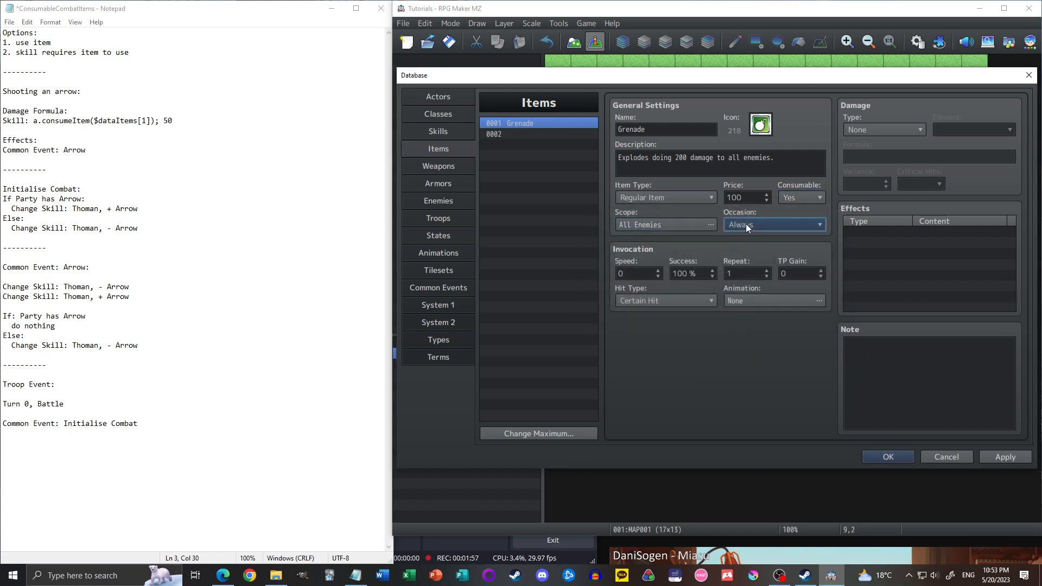
click(749, 251)
- Give the Grenade HP Damage with formula 200 and 0% variance, and save the database changes
click(885, 131)
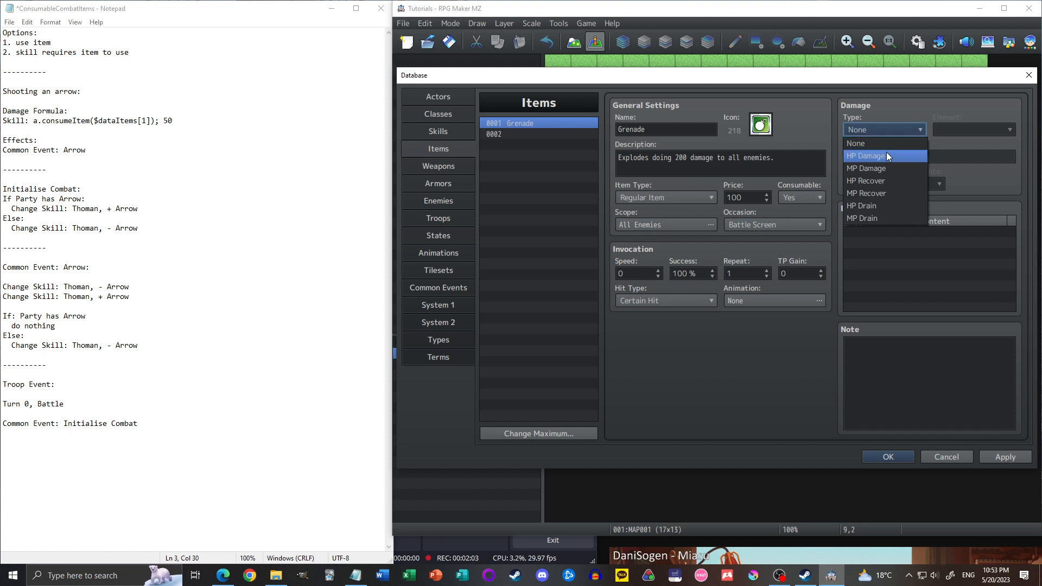
click(887, 155)
key(Tab)
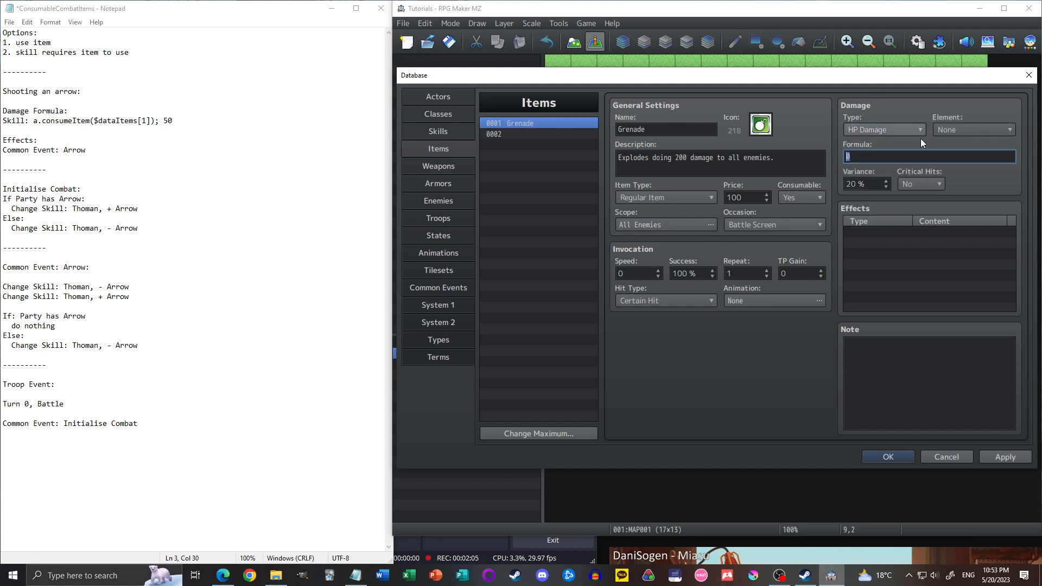
text(200)
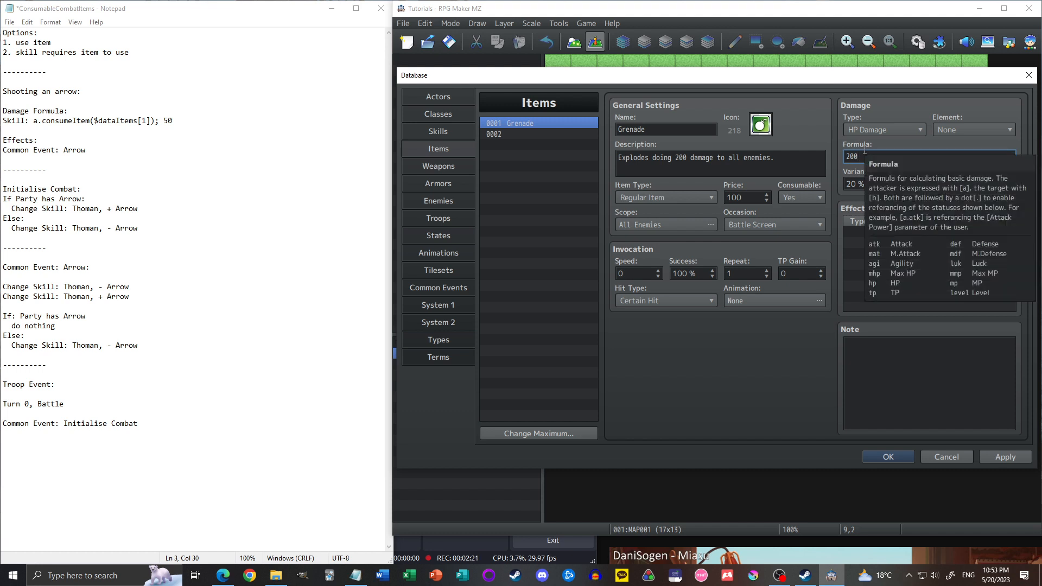
key(Tab)
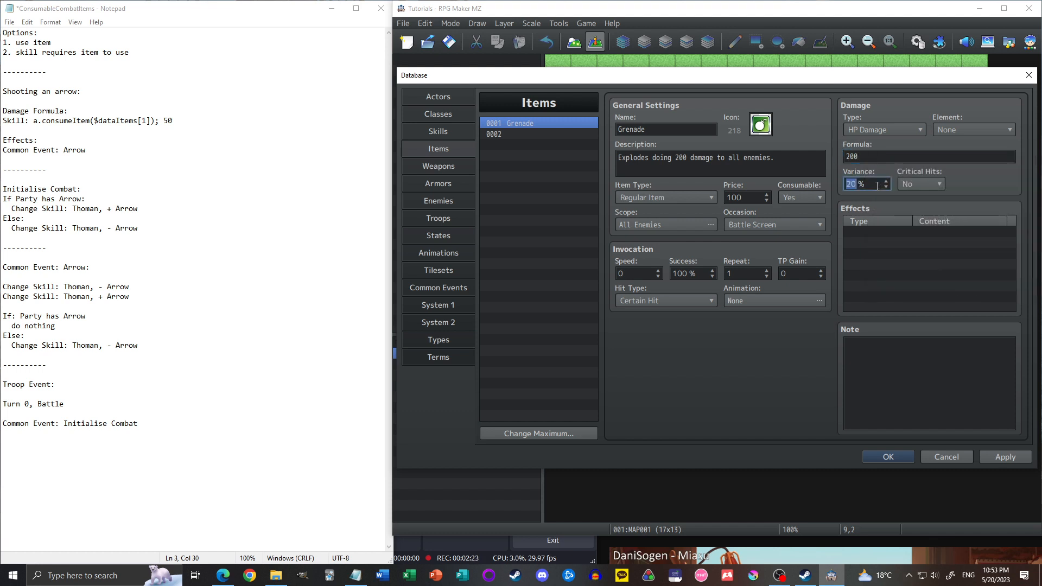
text(0)
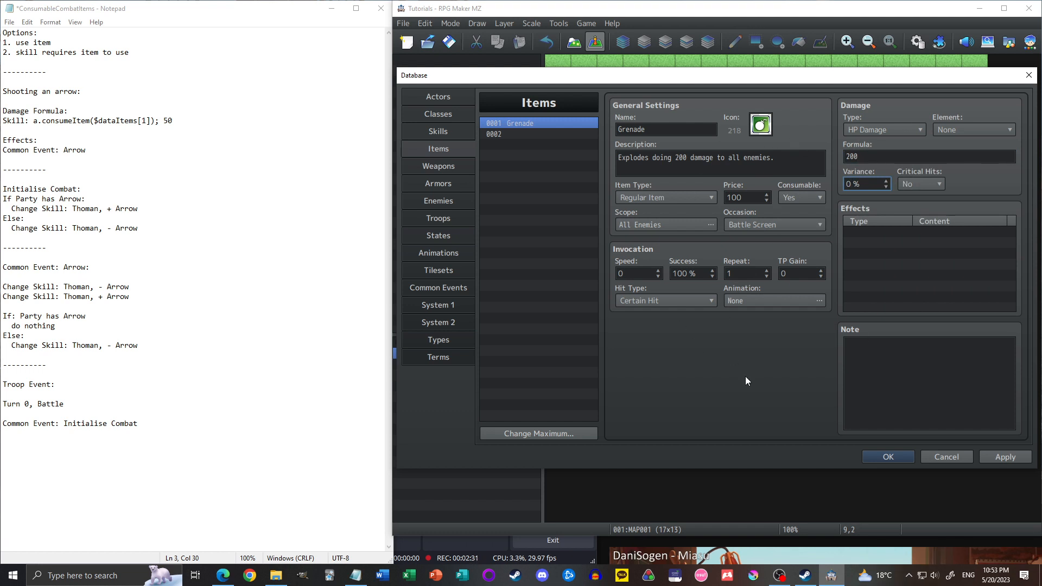
click(990, 456)
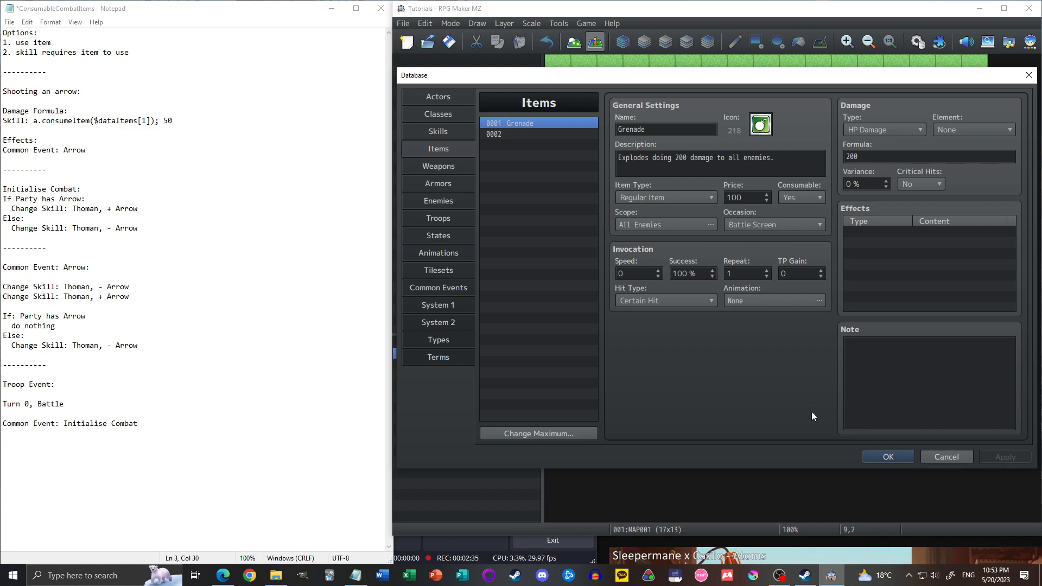
click(882, 457)
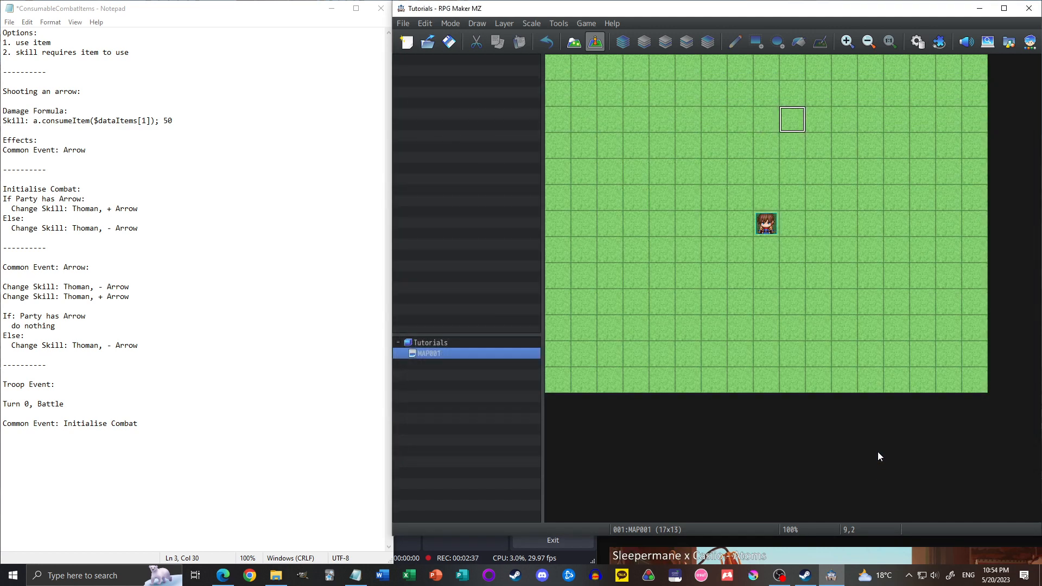
- Create a quick treasure chest event containing the Grenade item at map tile 6,3
right_click(716, 147)
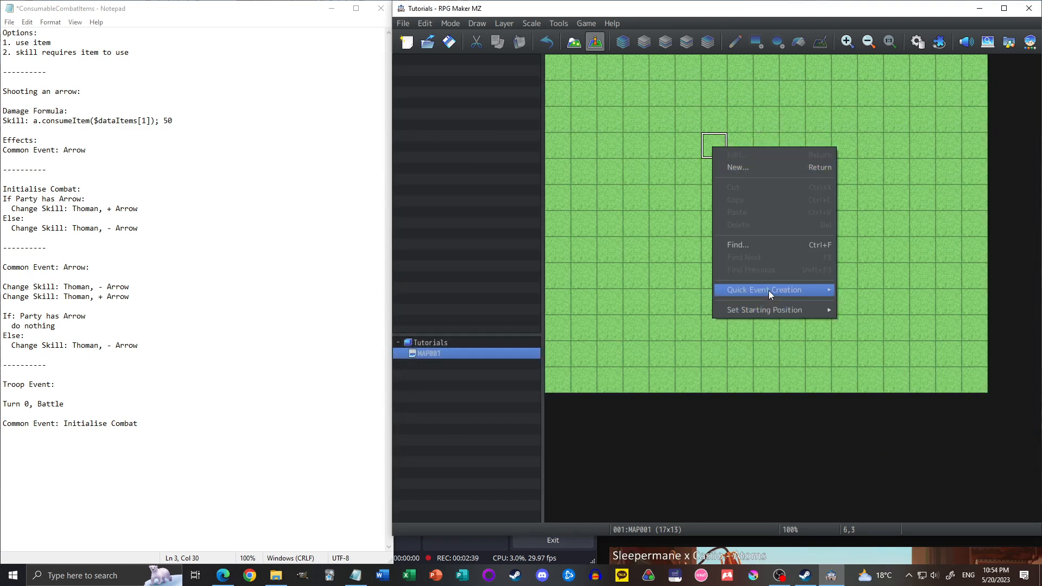
mouse_move(768, 291)
click(879, 314)
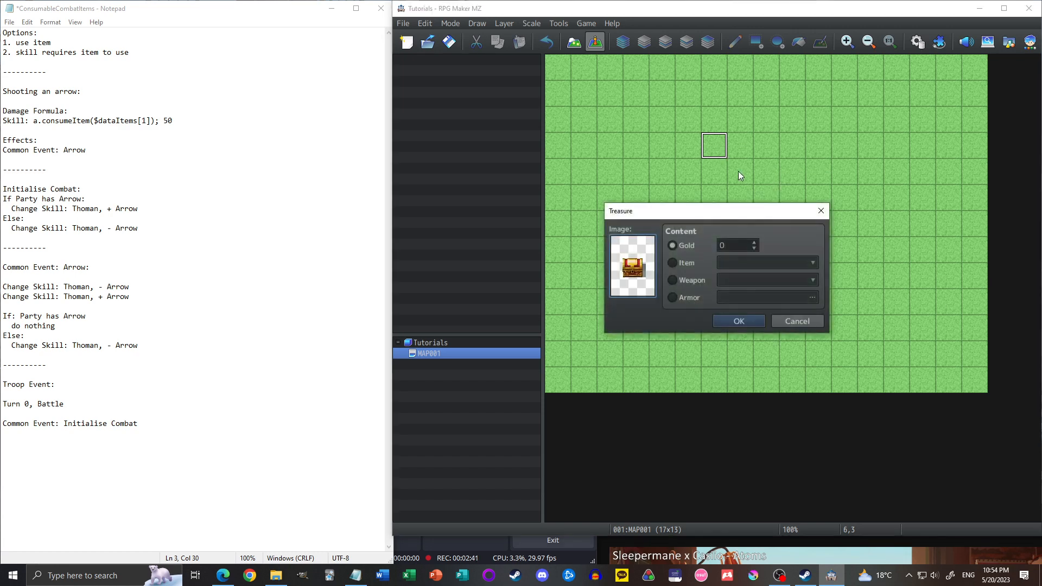
click(685, 264)
click(740, 263)
click(740, 263)
click(749, 321)
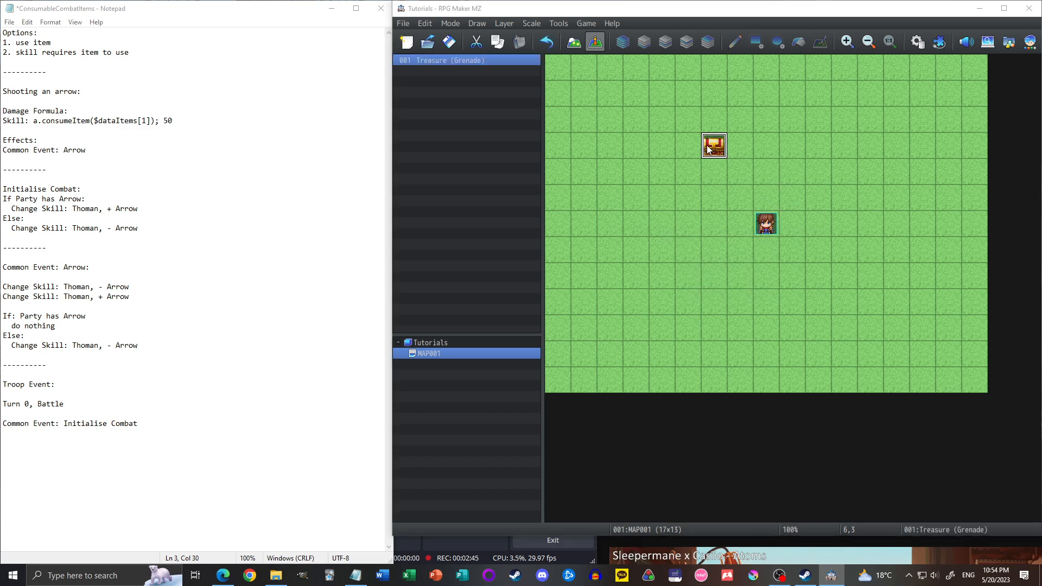
- Set the number of Grenades the treasure chest event gives to 10
double_click(711, 149)
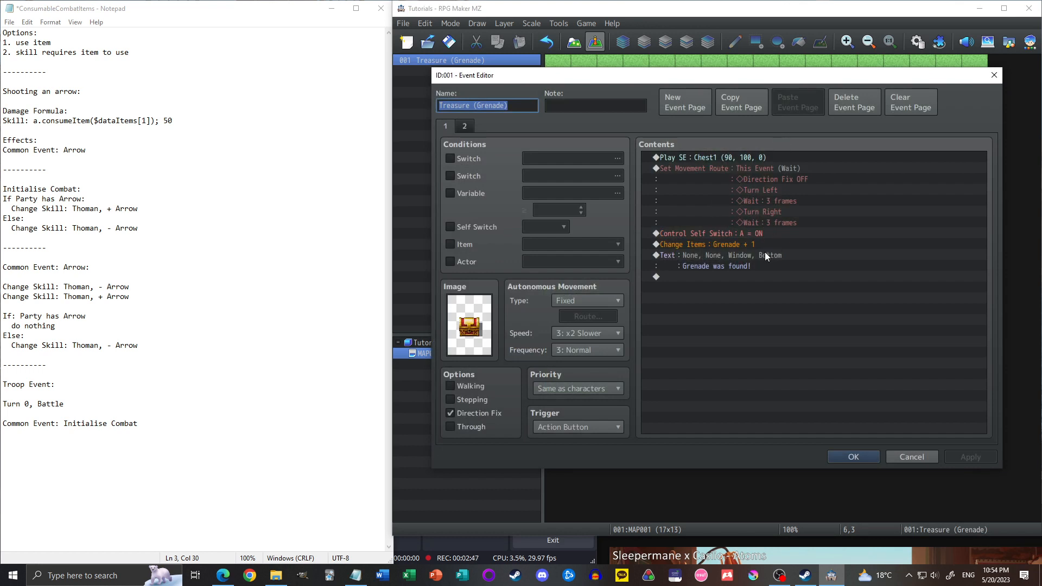
double_click(734, 243)
double_click(815, 310)
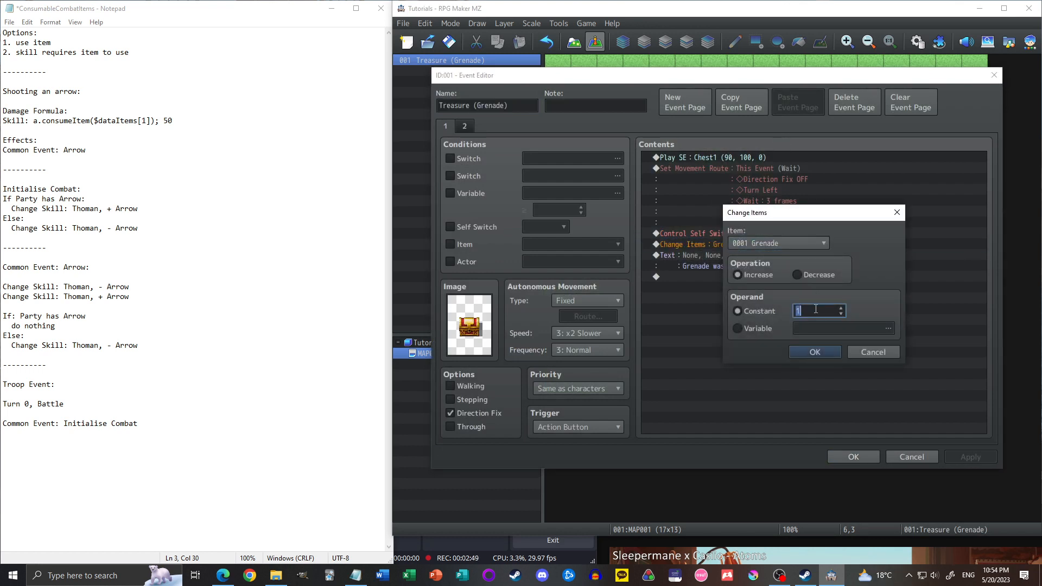
text(010)
key(Return)
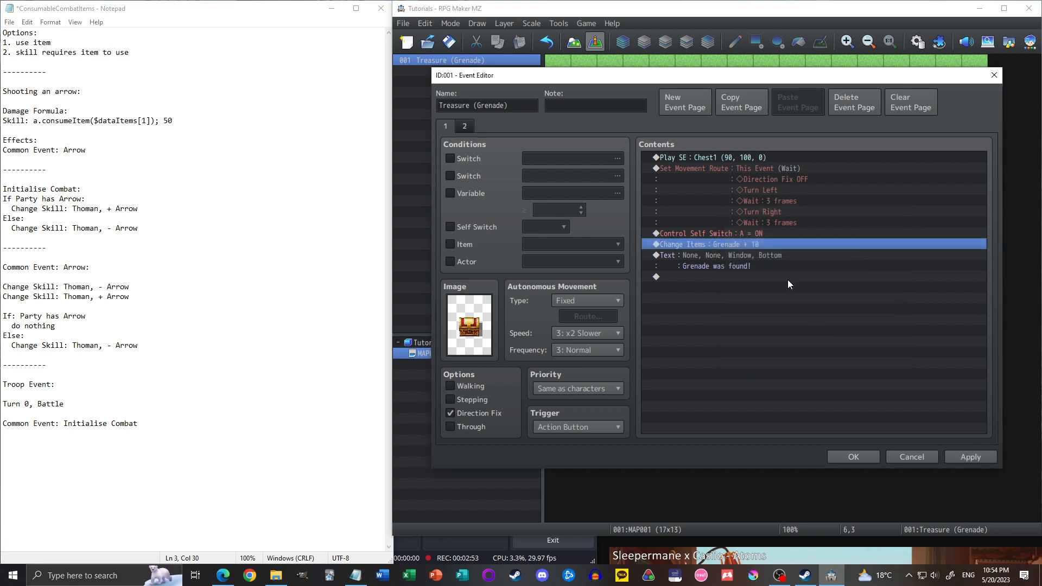
- Change the chest's message to "10 grenades were found!" and save the event
double_click(728, 255)
click(718, 252)
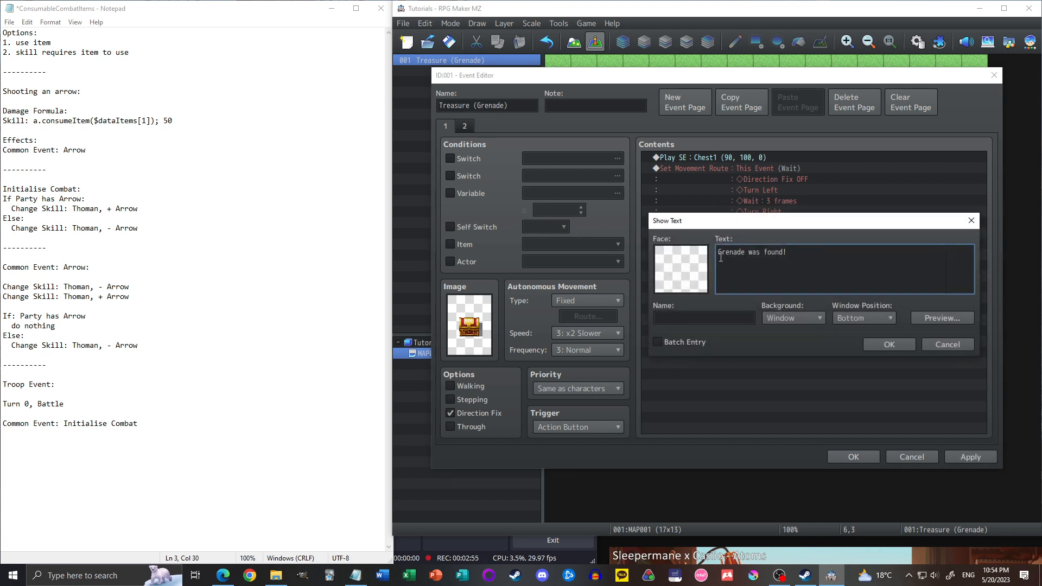
text(10)
key(shift+Right)
text(g)
text(s)
key(Right)
key(shift+Right)
key(shift+Right)
key(shift+Right)
text(were)
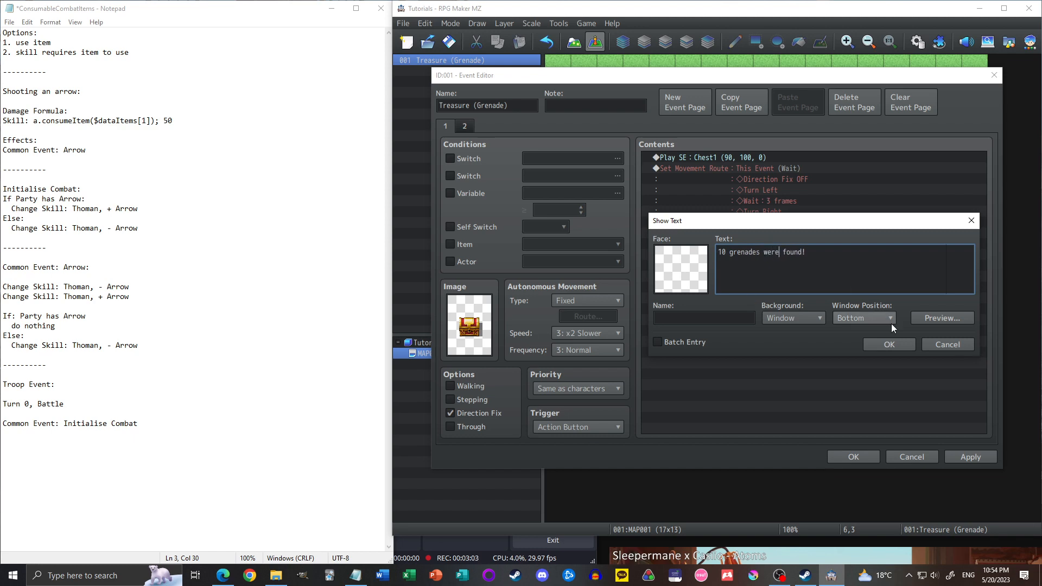
click(897, 345)
click(970, 457)
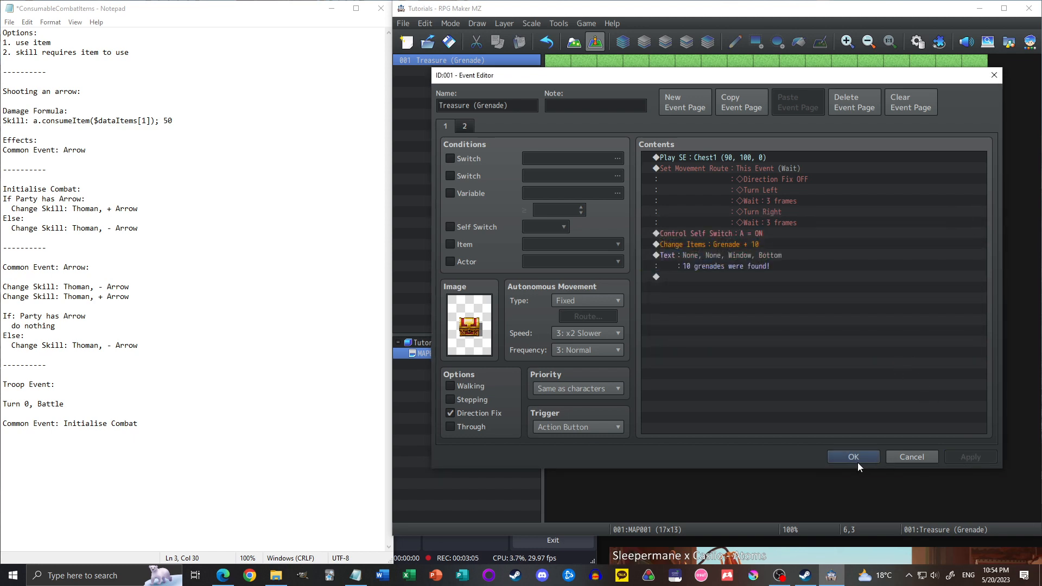
click(857, 461)
- Create a new event at map tile 9,3 and give it the first character image from the Monster sheet
click(797, 148)
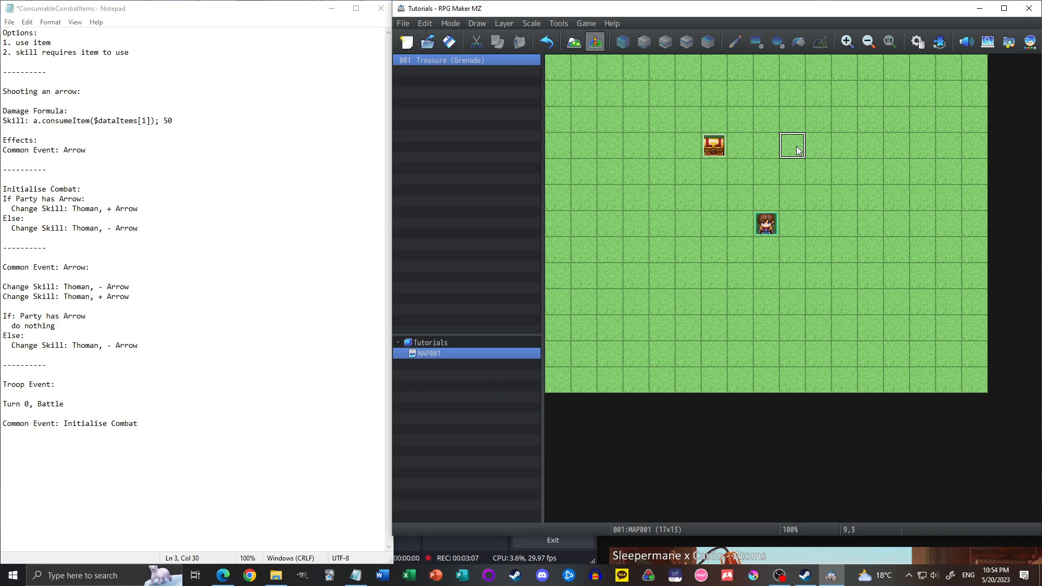
right_click(797, 151)
mouse_move(864, 291)
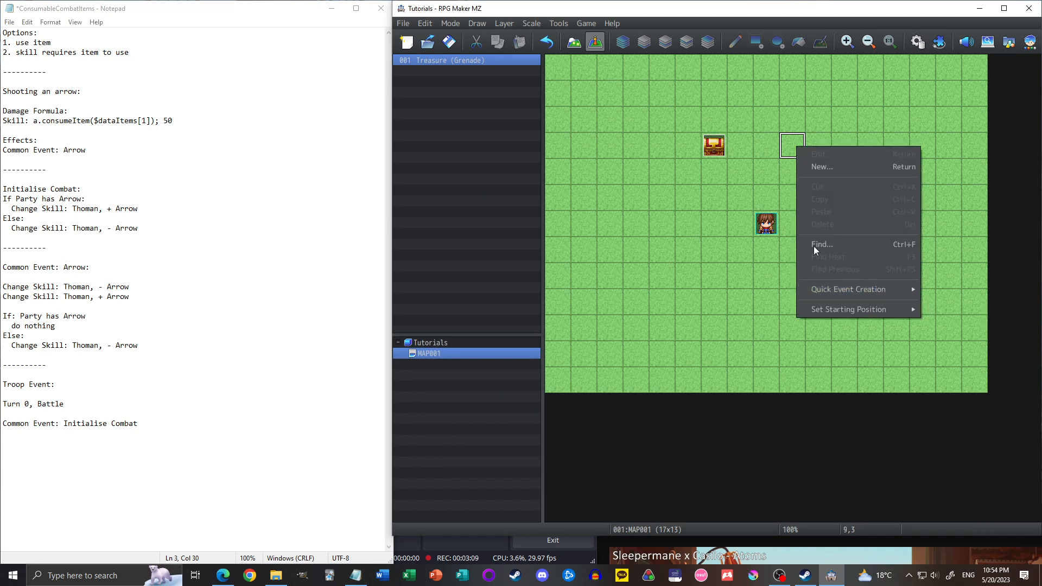
click(820, 167)
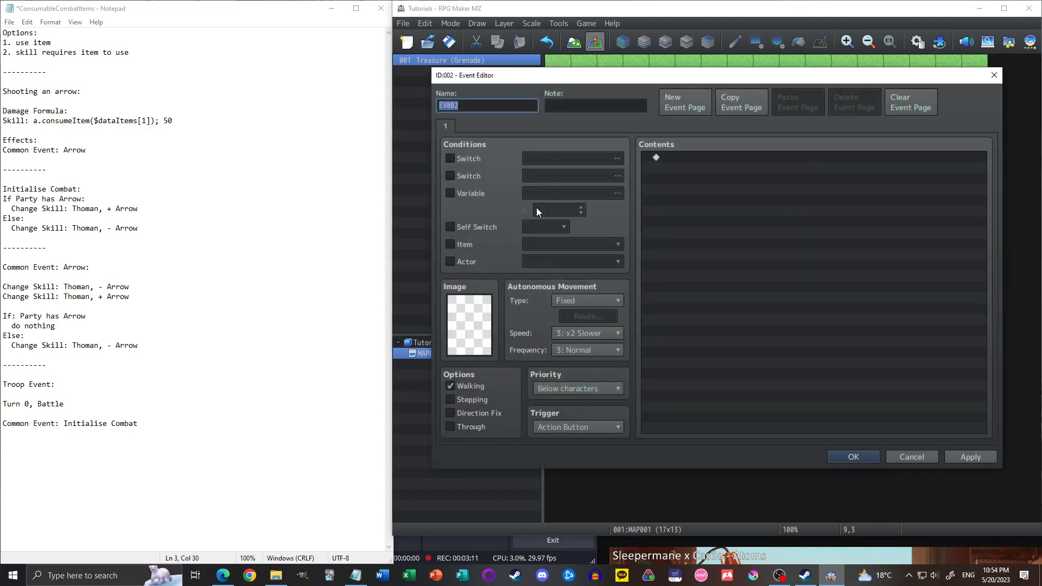
double_click(482, 324)
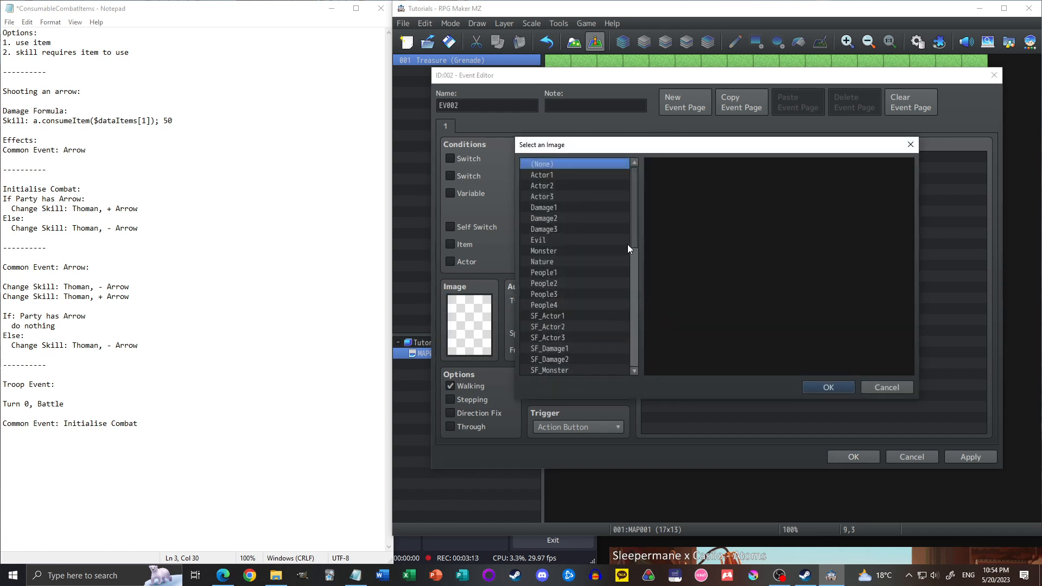
click(557, 251)
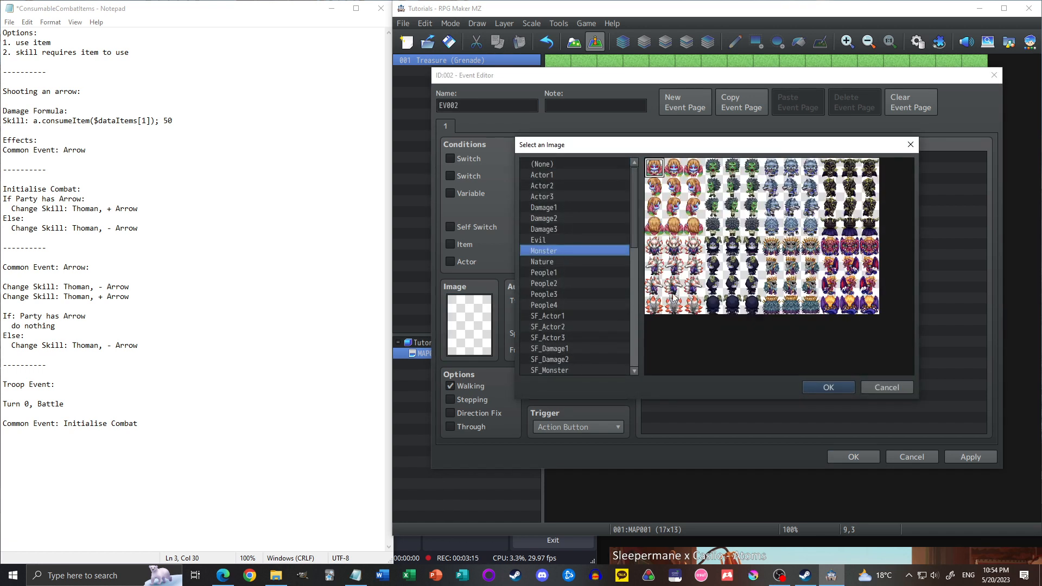
double_click(673, 168)
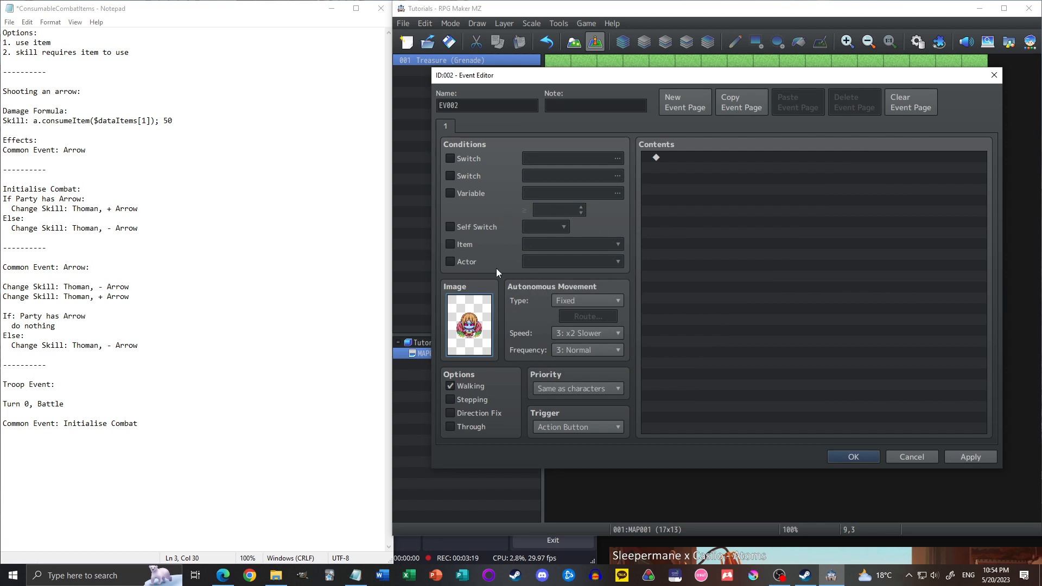
- Add a Battle Processing command against Goblin*2 with escaping and losing allowed, and save the event
double_click(683, 158)
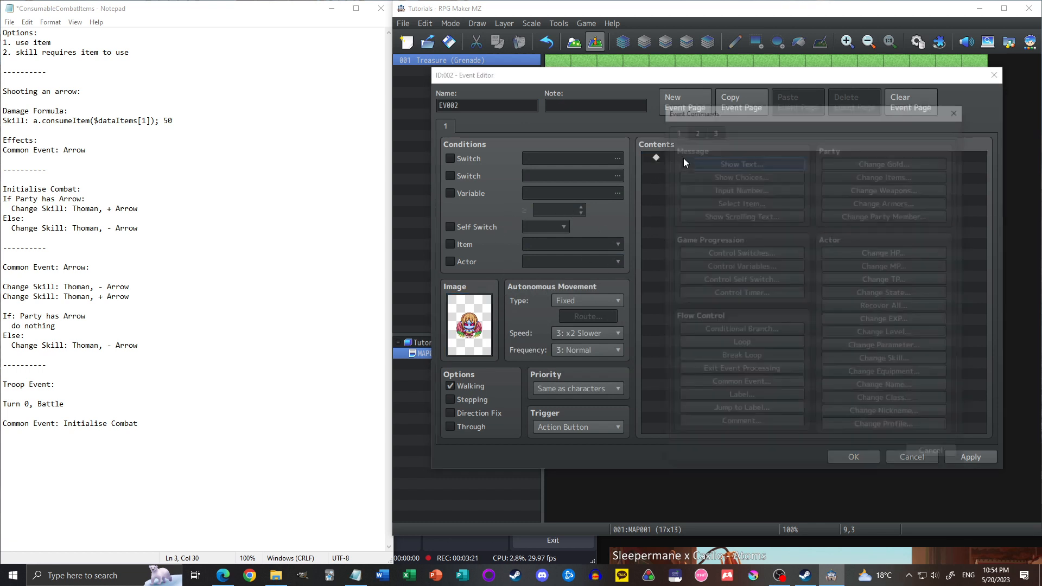
click(694, 129)
click(713, 129)
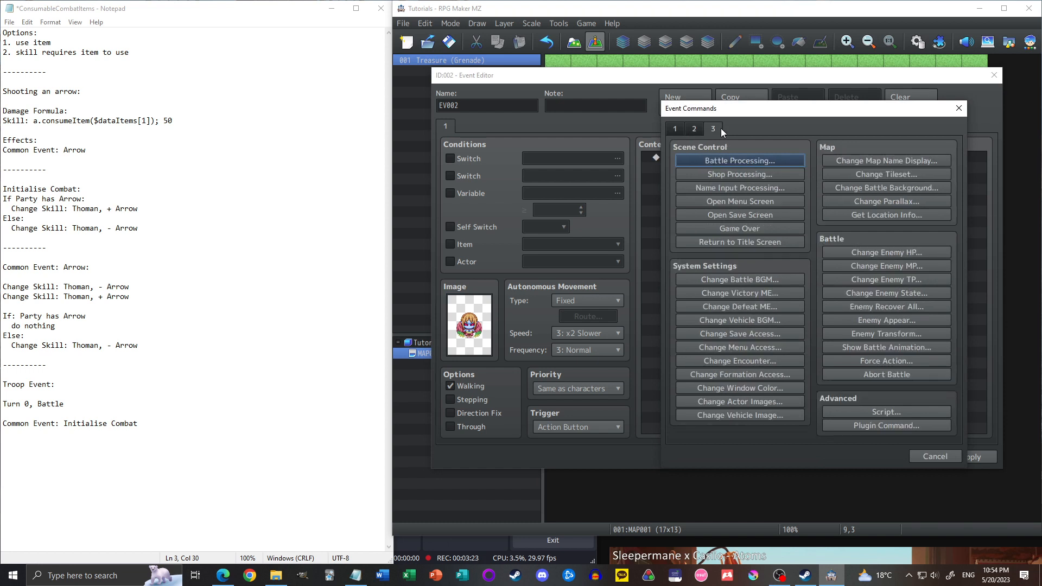
click(726, 161)
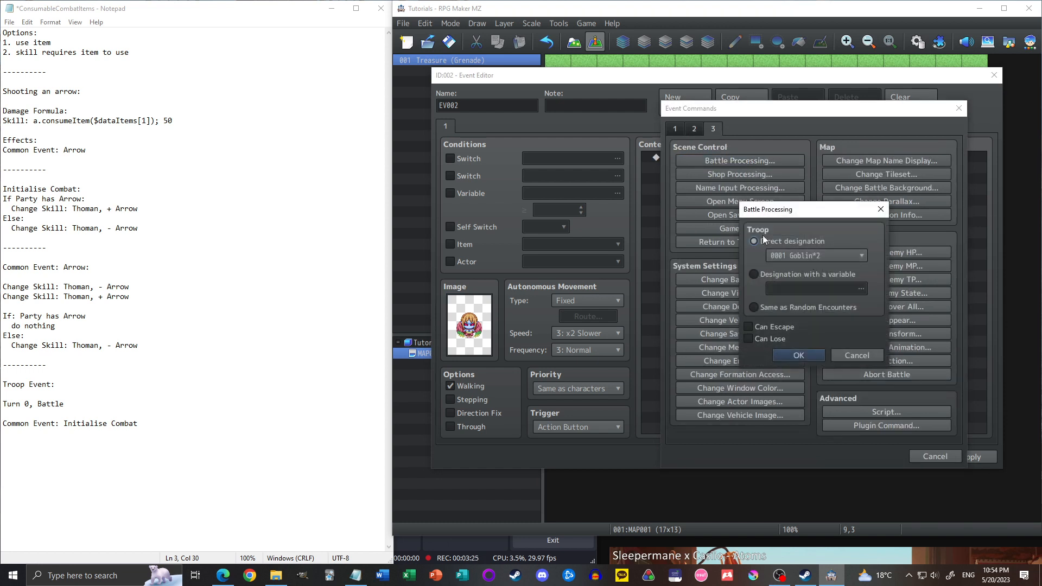
click(772, 330)
click(799, 356)
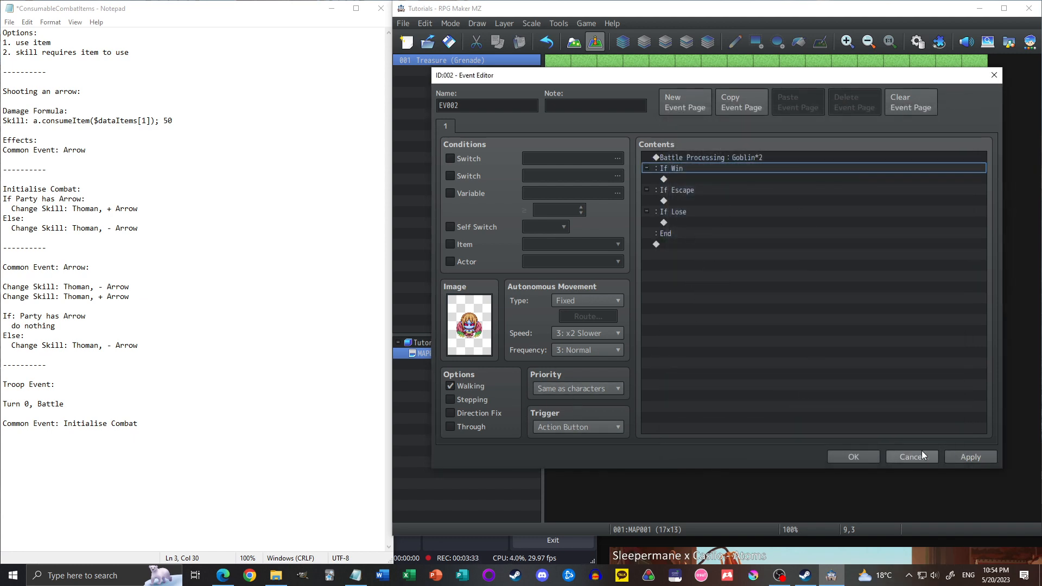
click(970, 457)
click(863, 460)
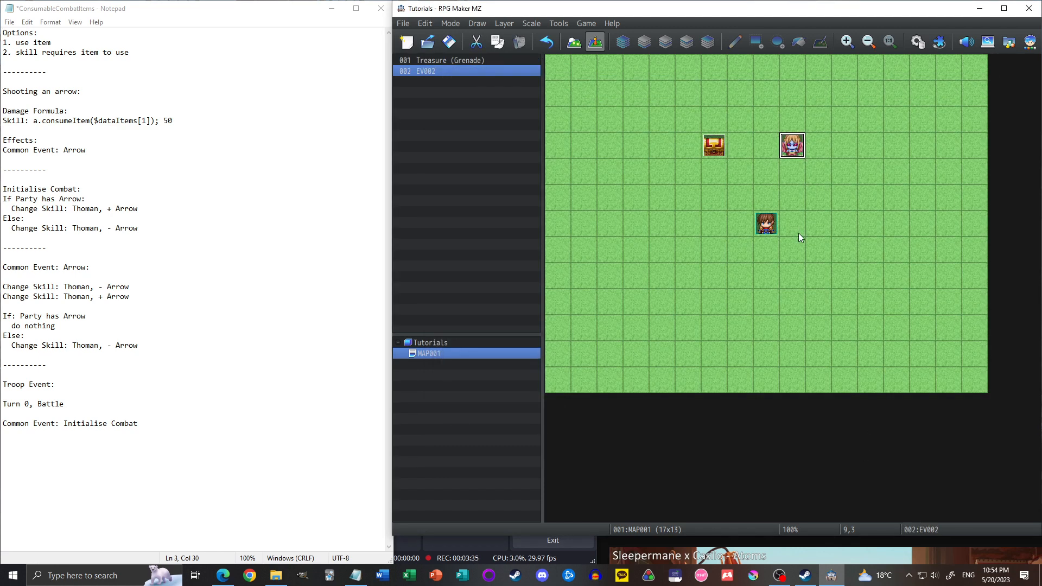
- Start a playtest, walk the party up to the treasure chest and collect the grenades
key(ctrl+r)
click(711, 288)
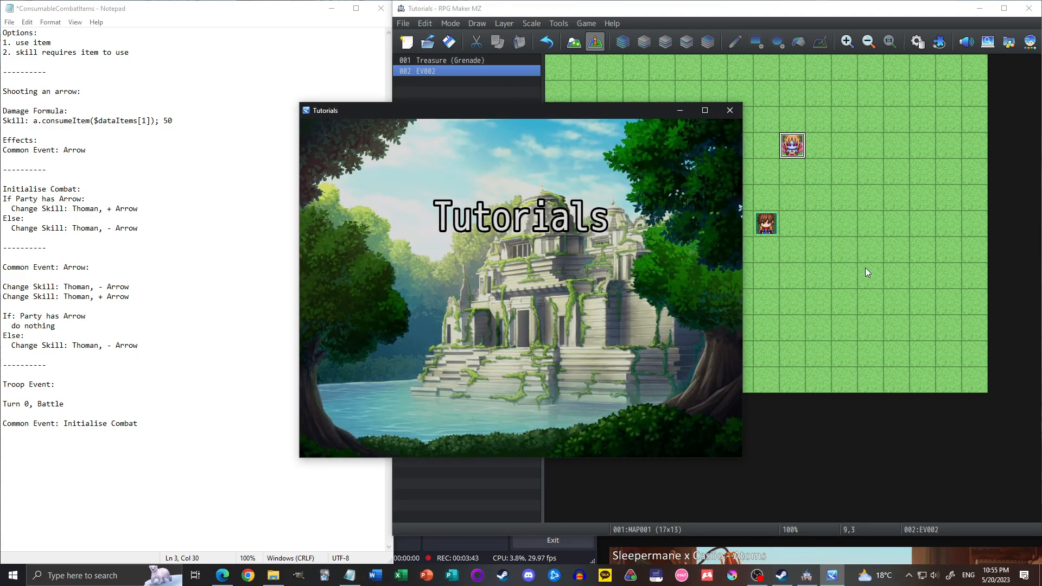
key(Up)
key(Up)
key(Return)
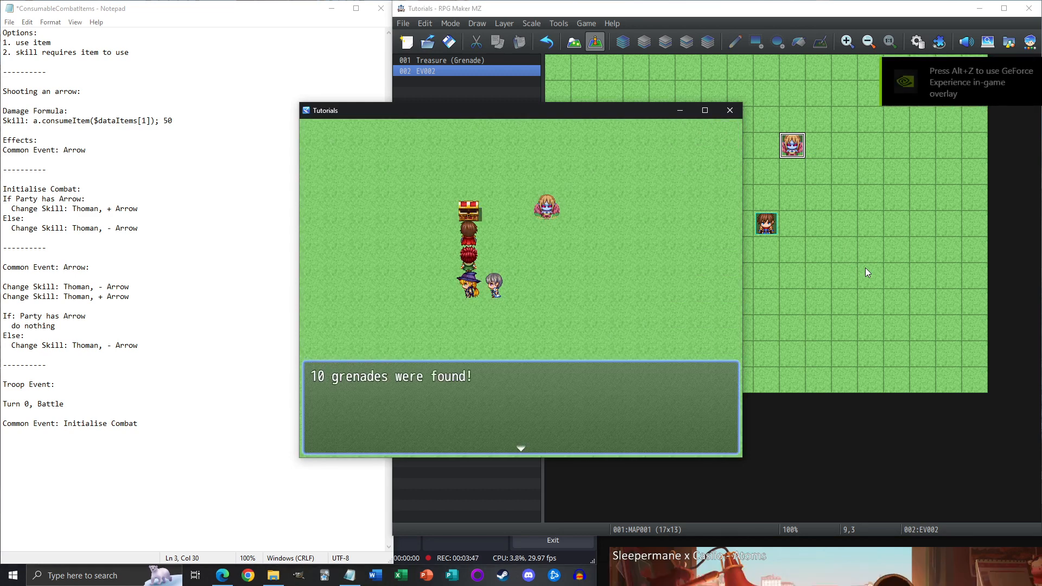
key(Return)
- Walk the party from the chest to the monster event and trigger its battle
key(Right)
key(Right)
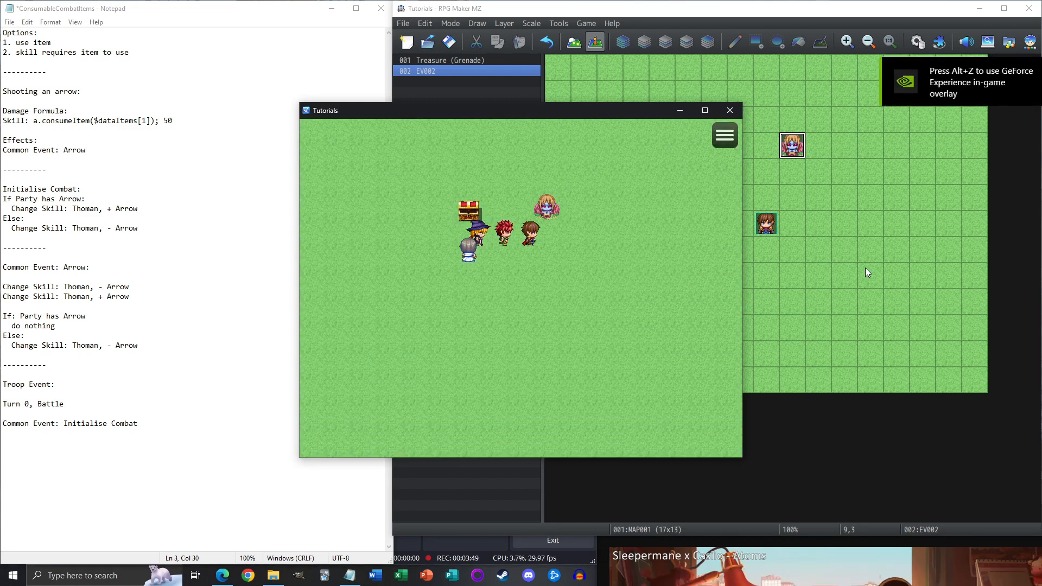
key(Right)
key(Up)
key(Return)
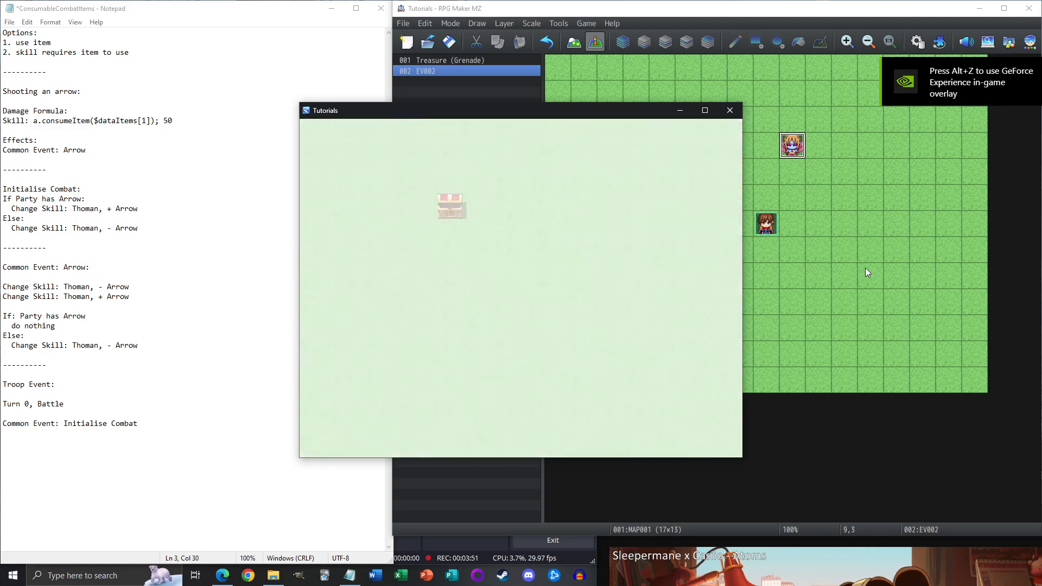
key(Return)
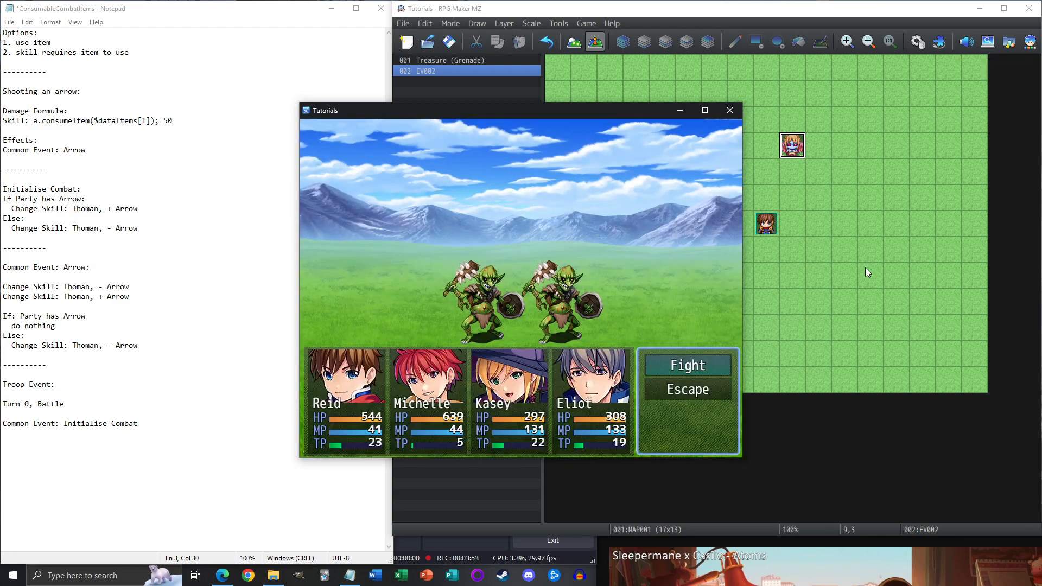
- Choose to fight and have the first party member use a Grenade from the items
key(Return)
key(Down)
key(Down)
key(Down)
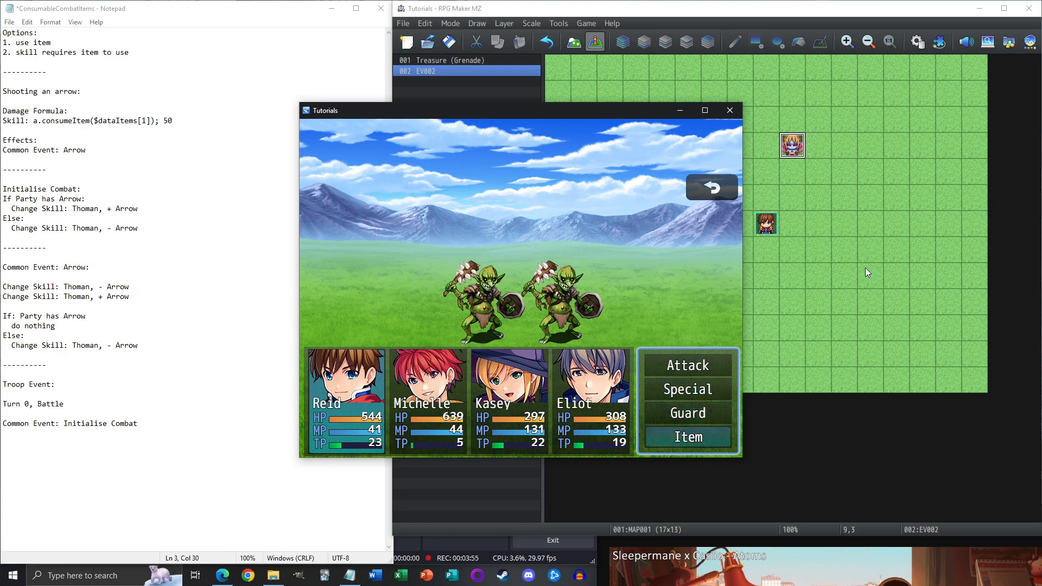
key(Return)
key(Return)
- Choose the battle commands for the second and third party members
key(Return)
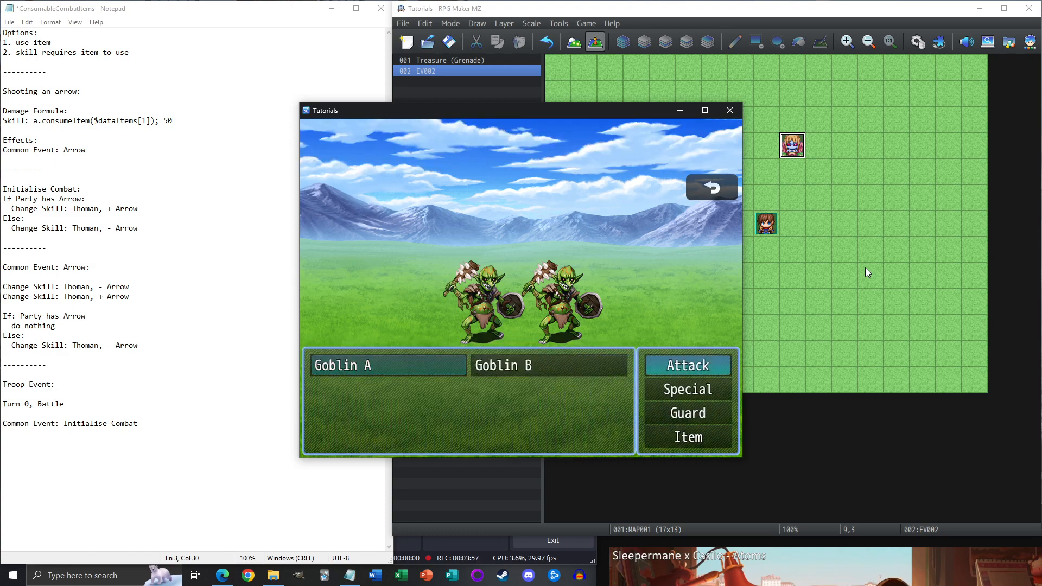
key(Return)
key(Escape)
key(Down)
key(Down)
key(Down)
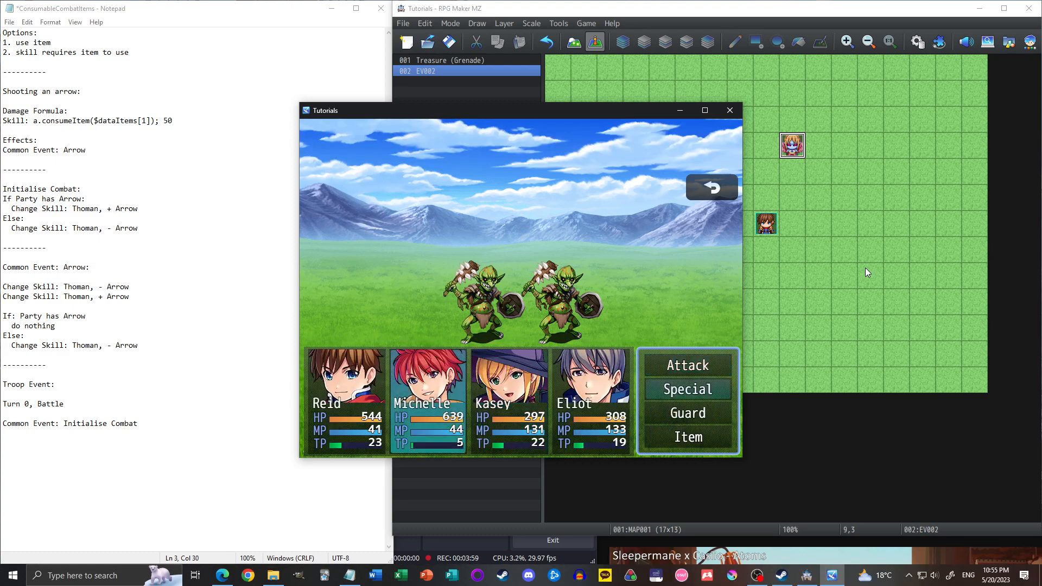
key(Return)
key(Return)
key(Return)
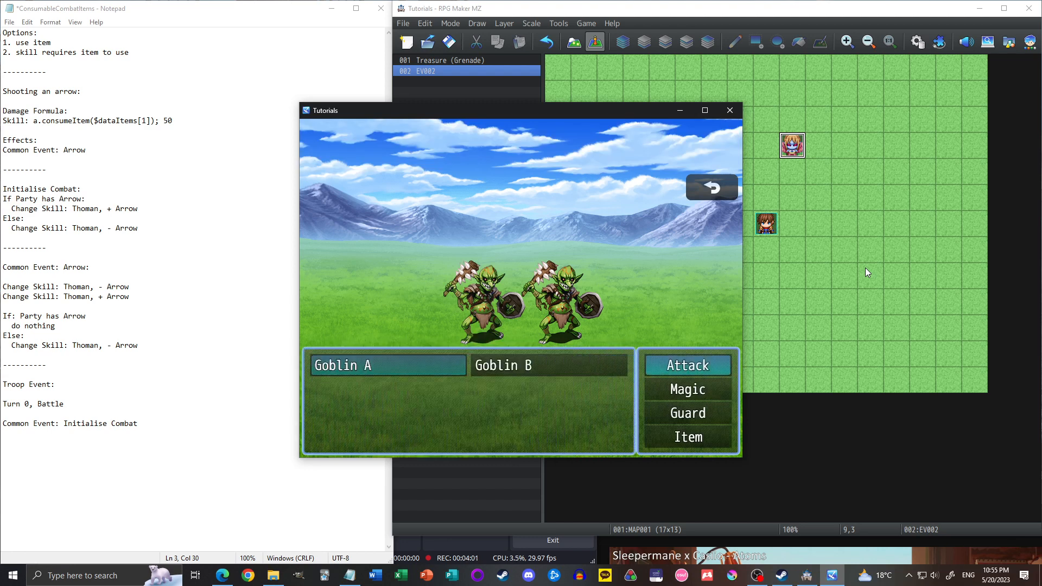
key(Return)
- Choose the fourth party member's battle command, play out the round and dismiss the end-of-battle message
key(Down)
key(Down)
key(Down)
key(Return)
key(Return)
key(Down)
key(Down)
key(Down)
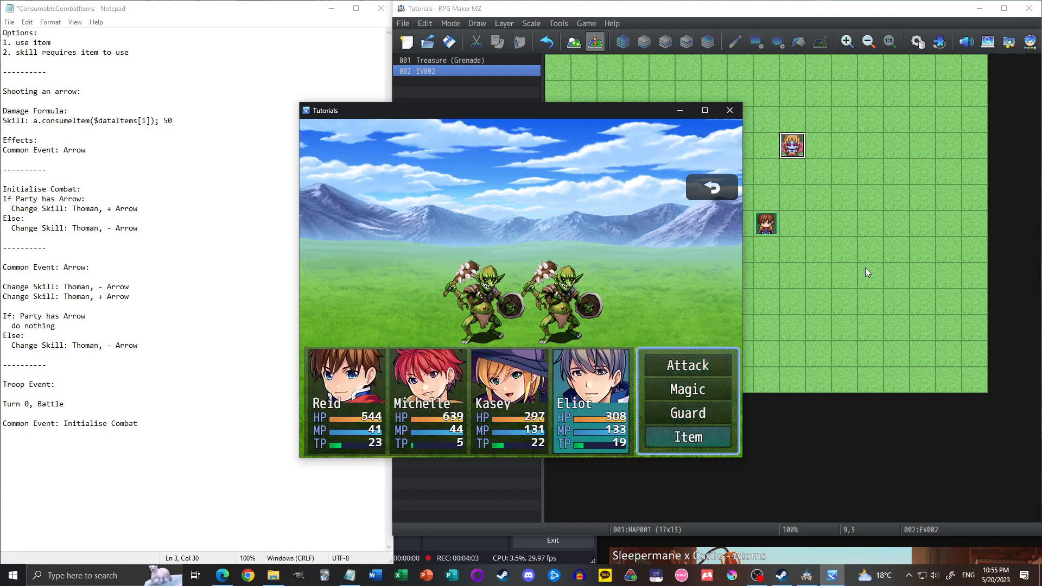
key(Return)
key(Return)
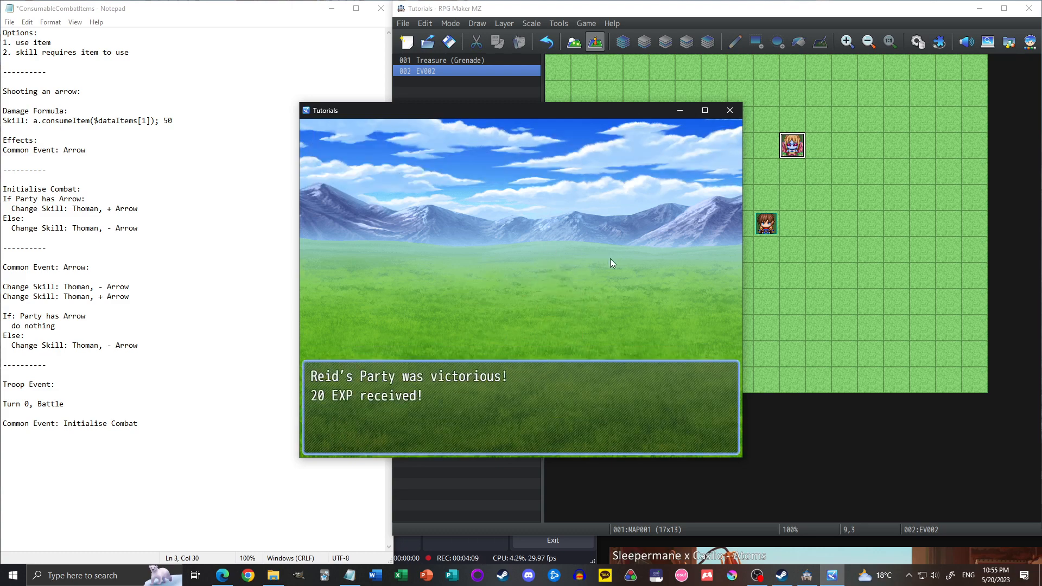
key(Return)
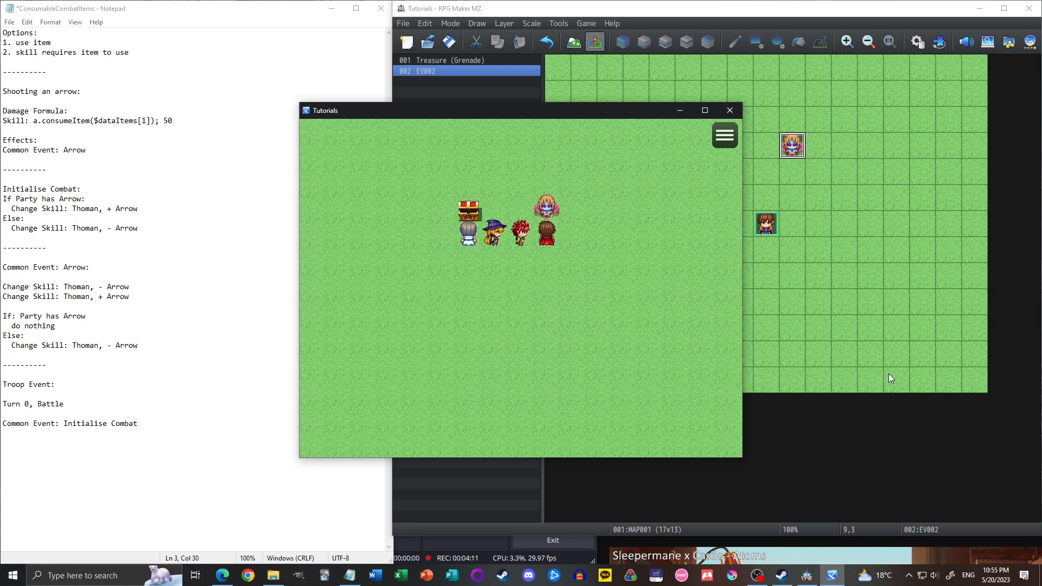
- Check the number of Grenades left in the party's item inventory, and close the playtest
key(Escape)
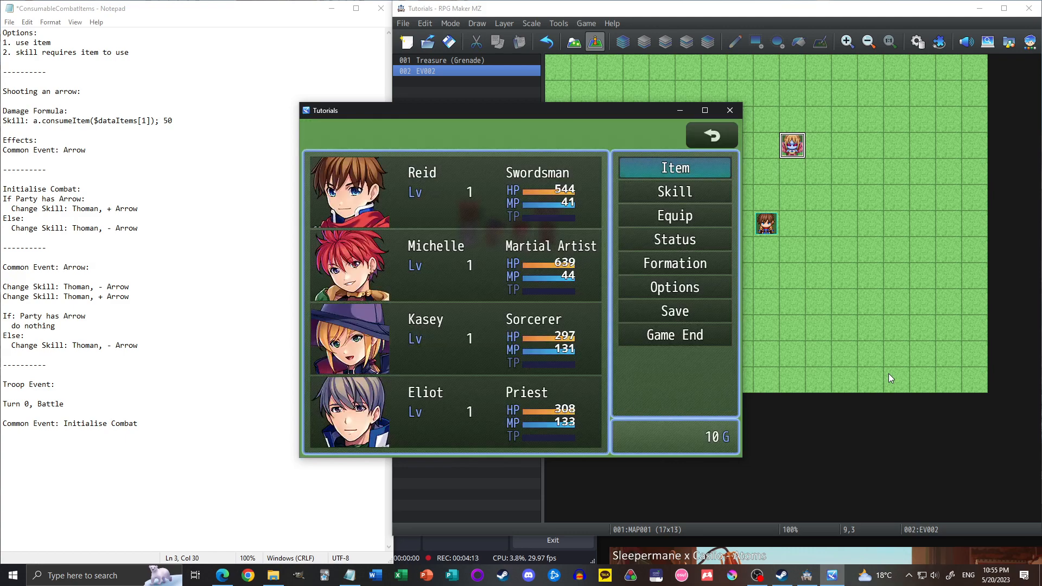
key(Return)
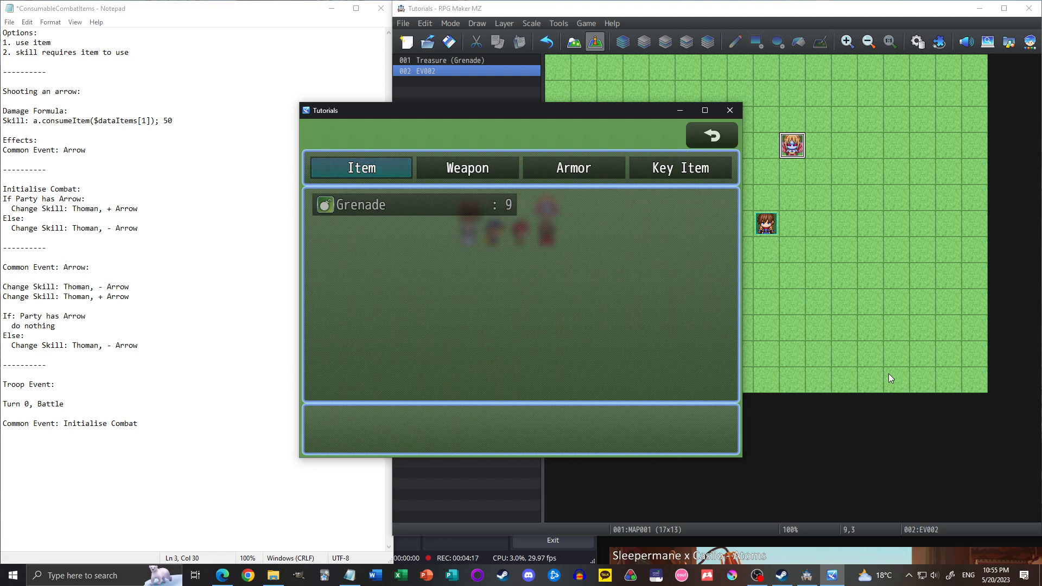
key(Escape)
key(Escape)
key(Escape)
click(736, 113)
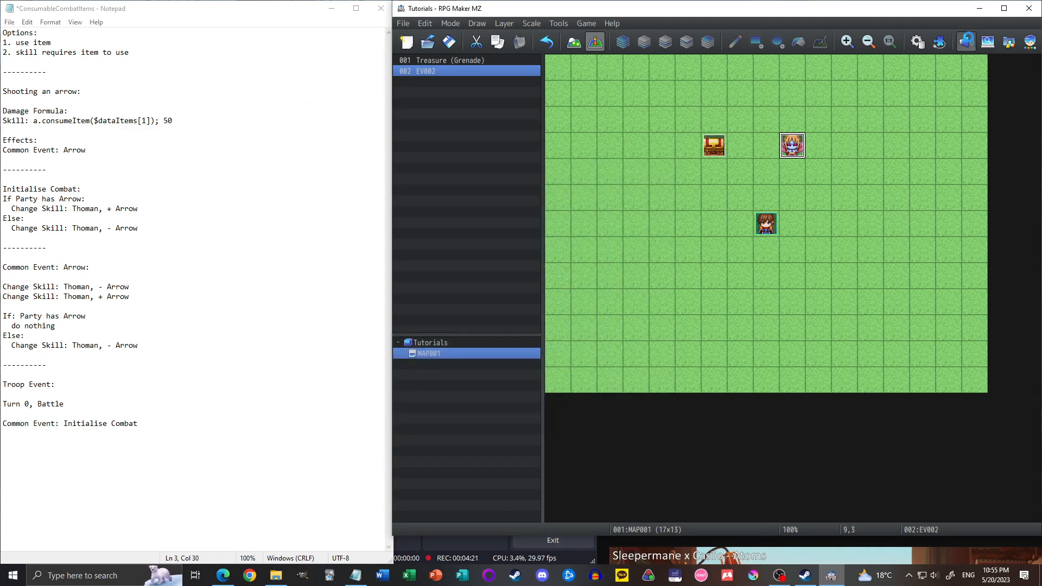
- Set the Battle music to (None) in the database's System 1 settings
click(966, 42)
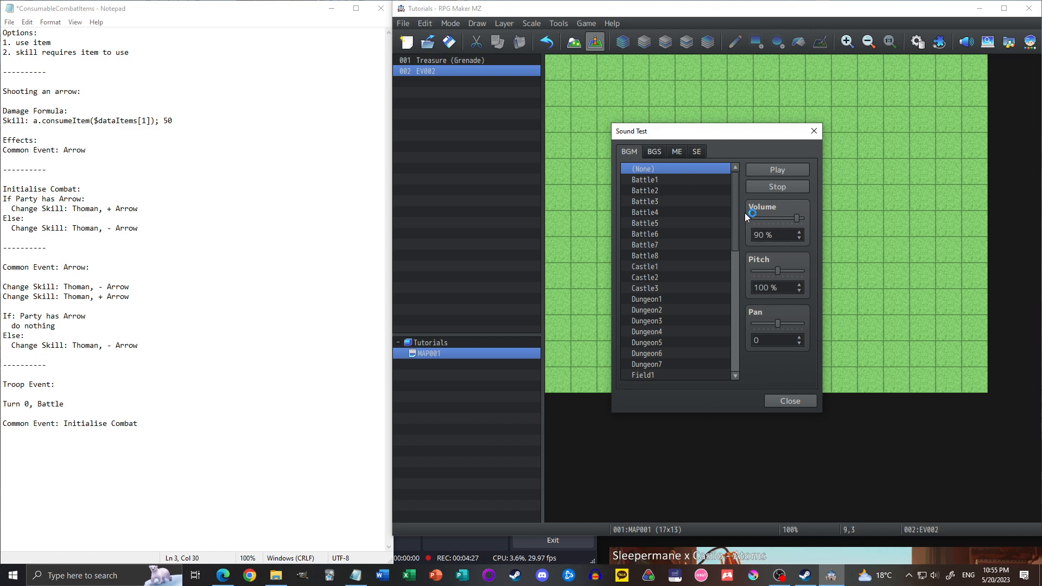
click(814, 132)
click(918, 43)
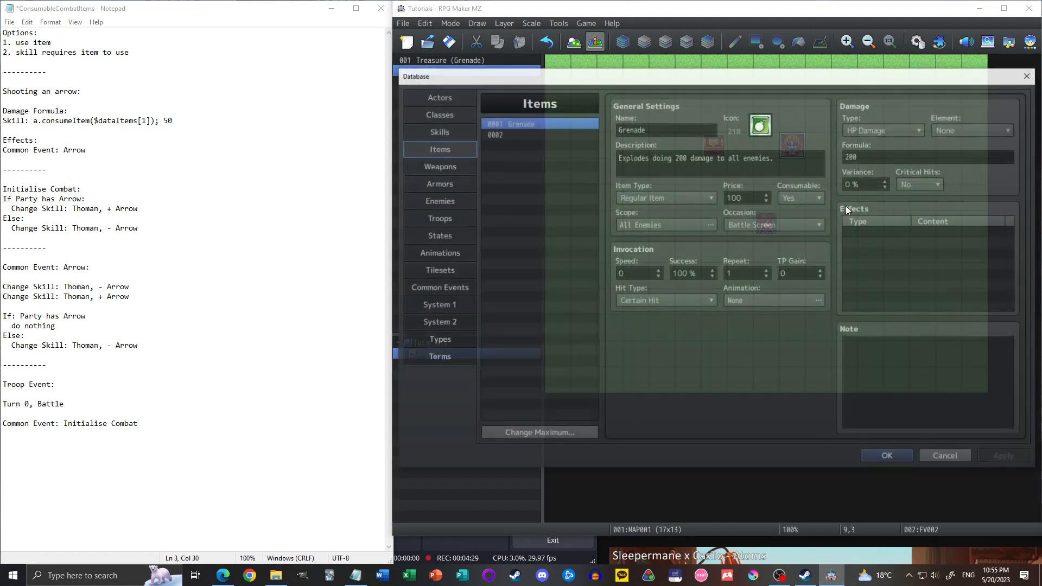
click(448, 322)
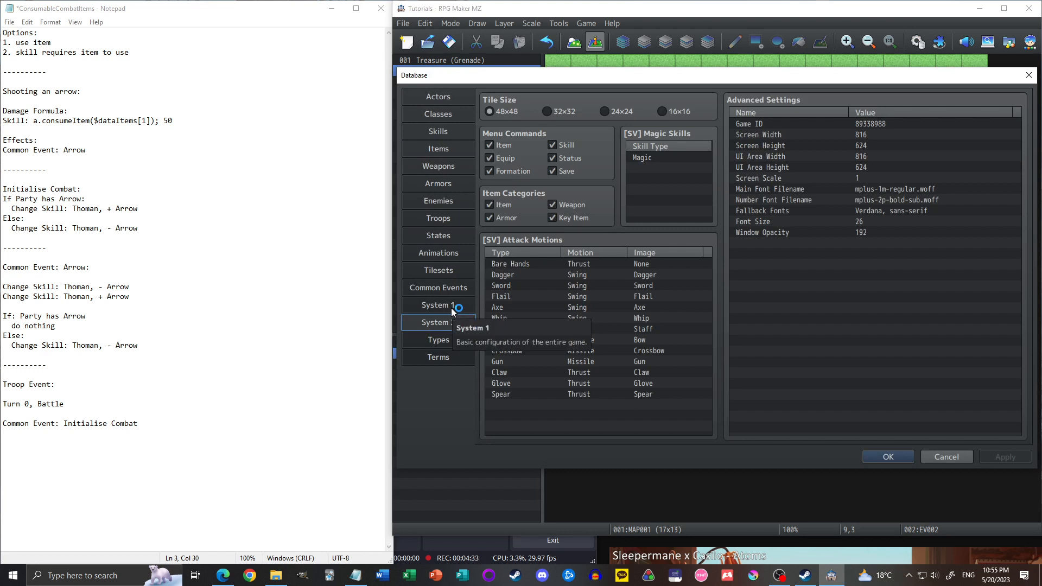
click(452, 307)
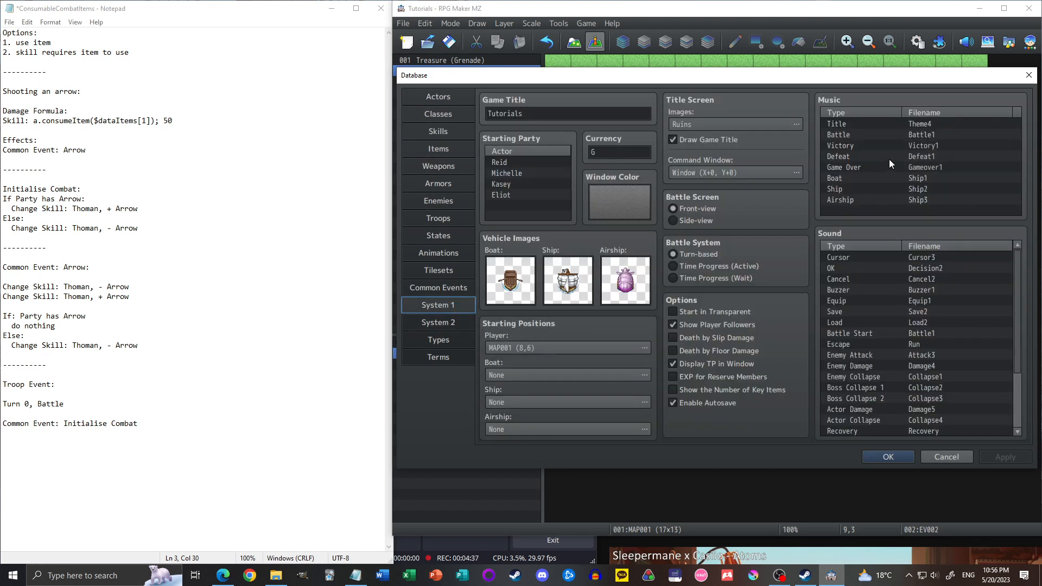
click(859, 134)
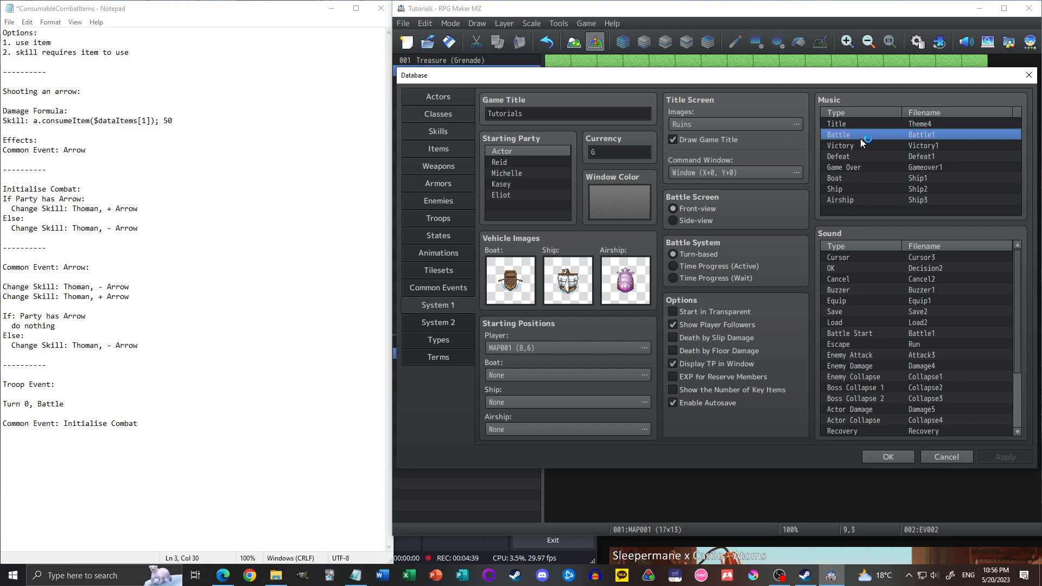
double_click(863, 134)
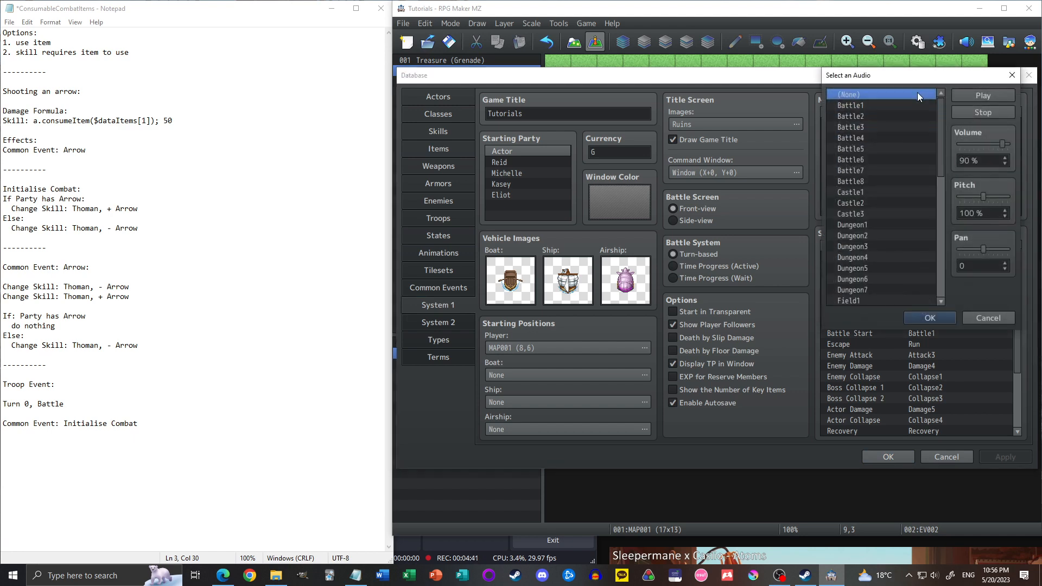
click(933, 315)
- Set the Victory music to (None) in the System 1 settings
double_click(921, 148)
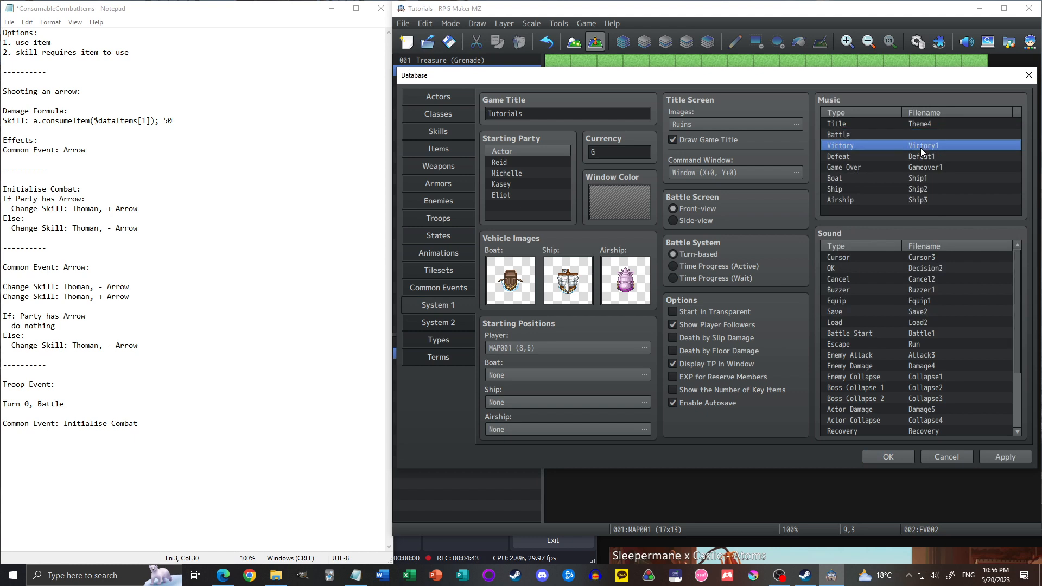
scroll(933, 124, up, 3)
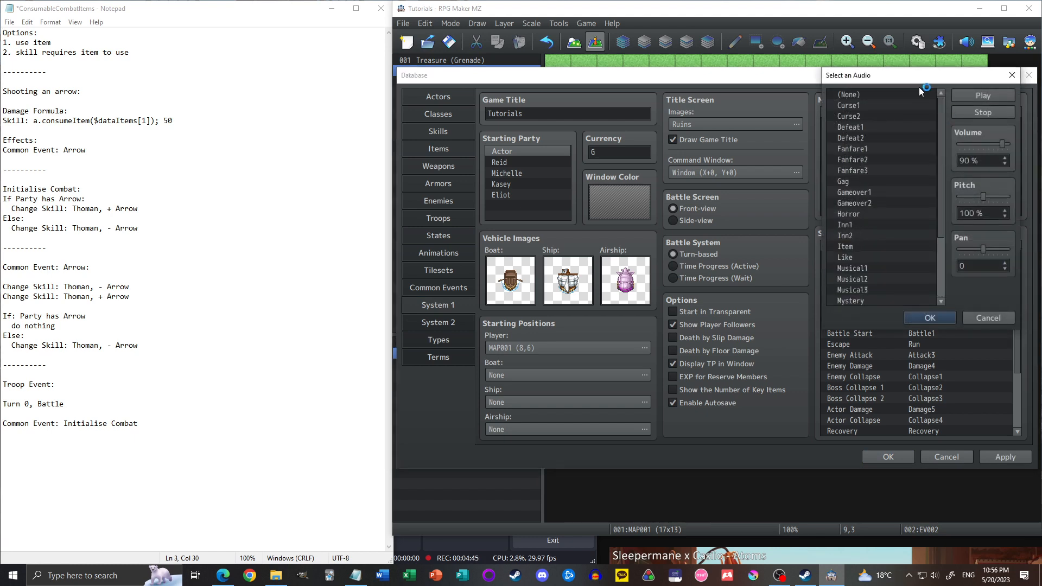
click(920, 94)
click(928, 318)
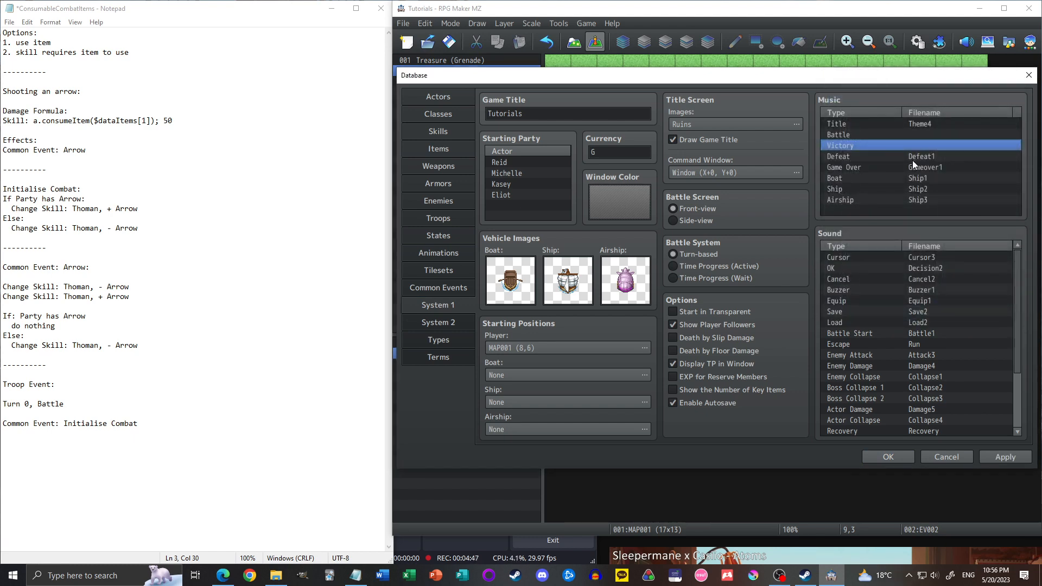
- Set the Title music to (None) in the System 1 settings and confirm the database changes
double_click(917, 125)
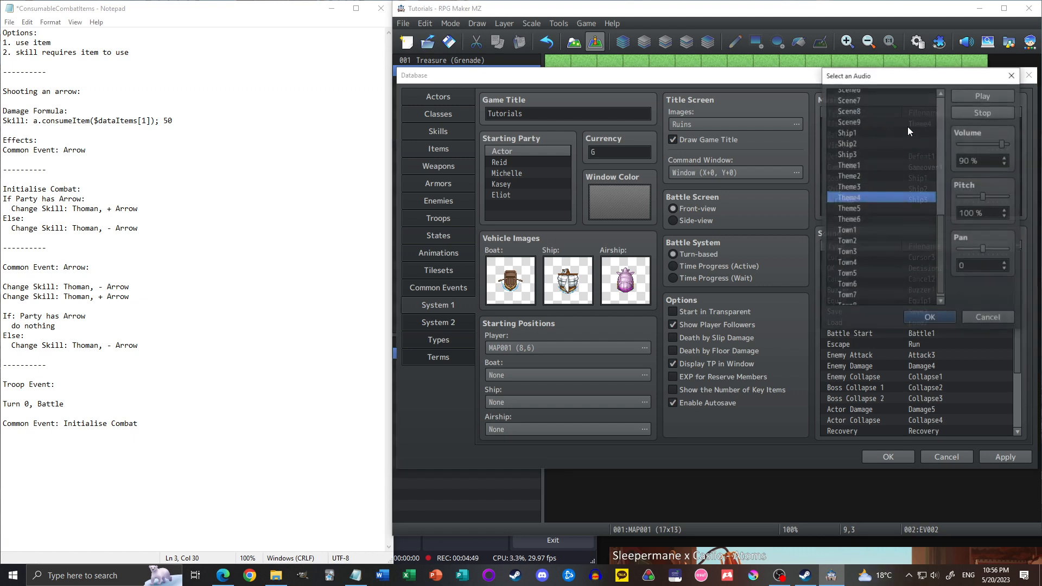
scroll(932, 112, up, 10)
click(897, 91)
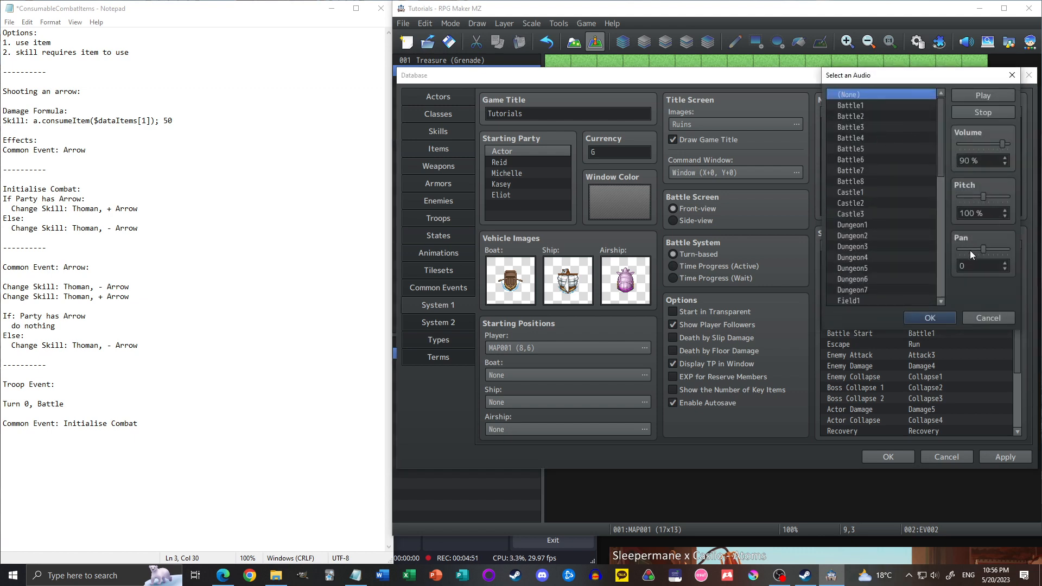
click(939, 318)
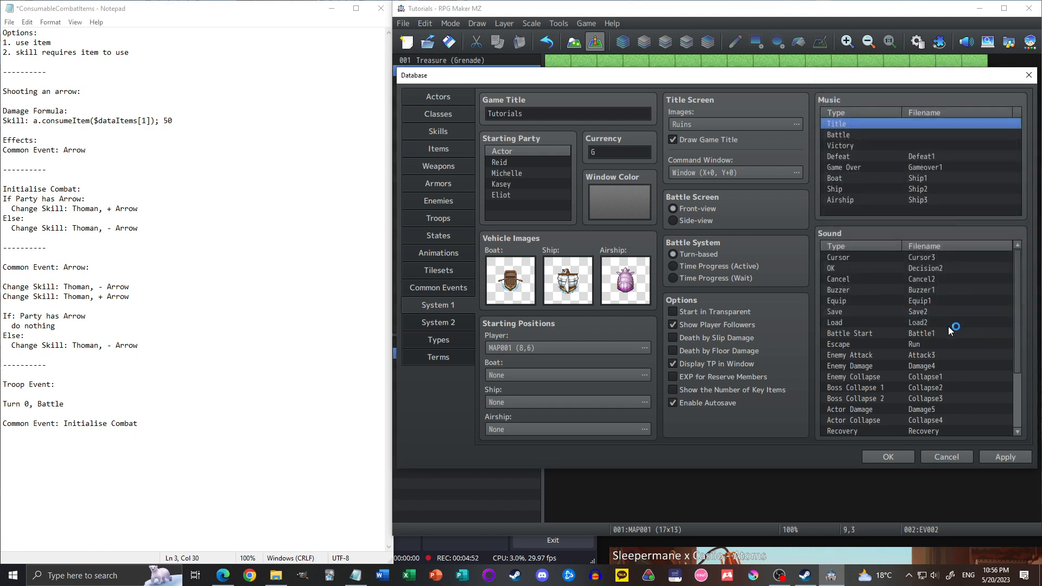
click(898, 455)
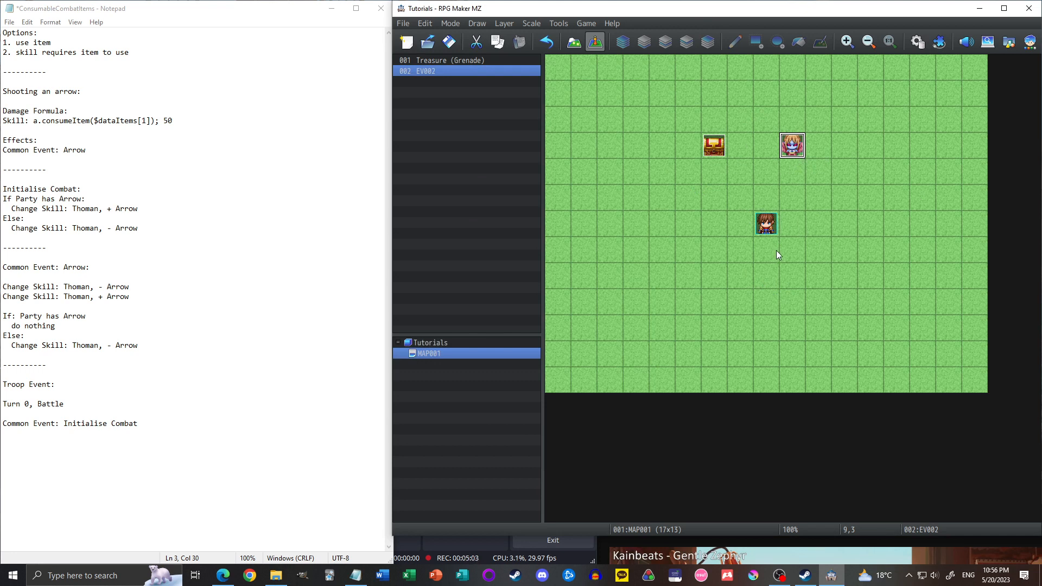
- Clear the database's skill list by cutting its maximum to 2, and raise the maximum to 10
click(769, 227)
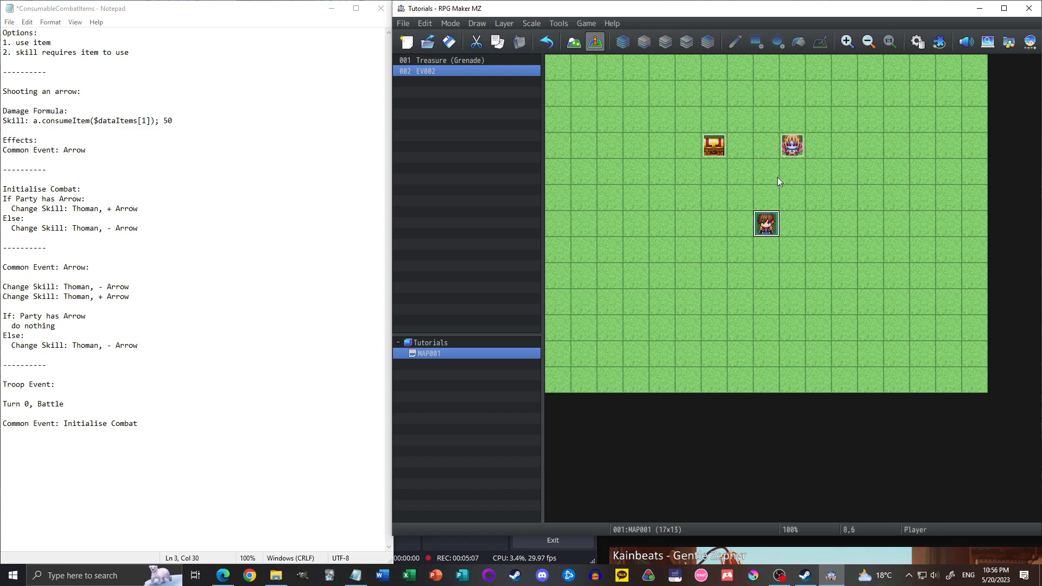
click(918, 42)
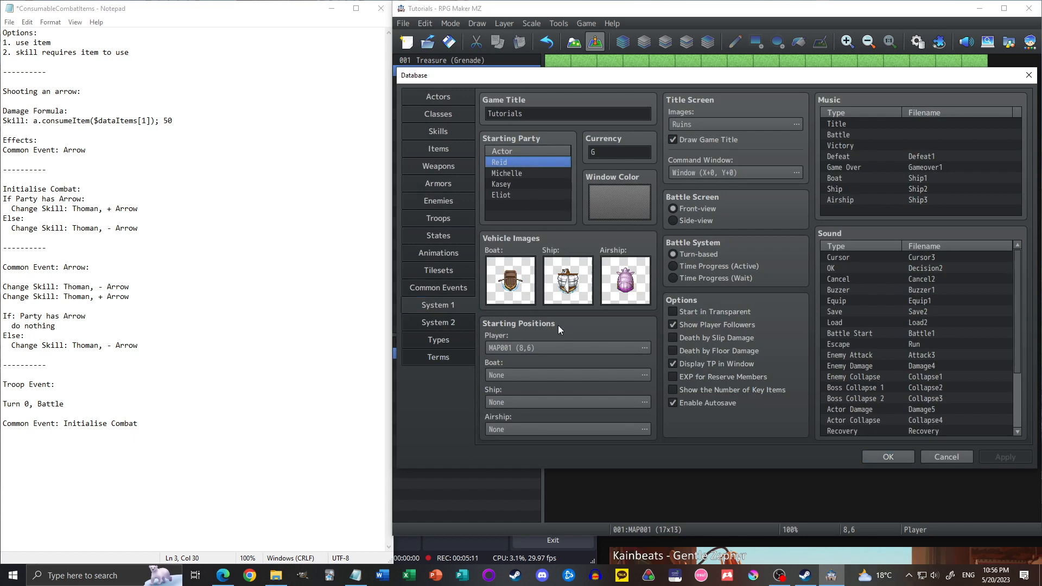
click(435, 132)
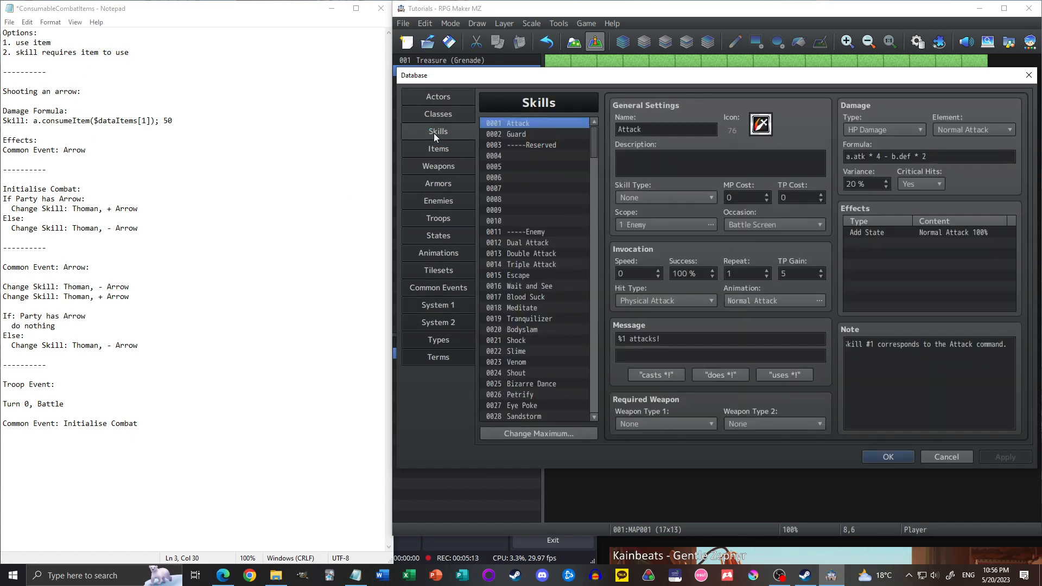
click(539, 431)
text(2)
click(522, 445)
click(542, 434)
text(1)
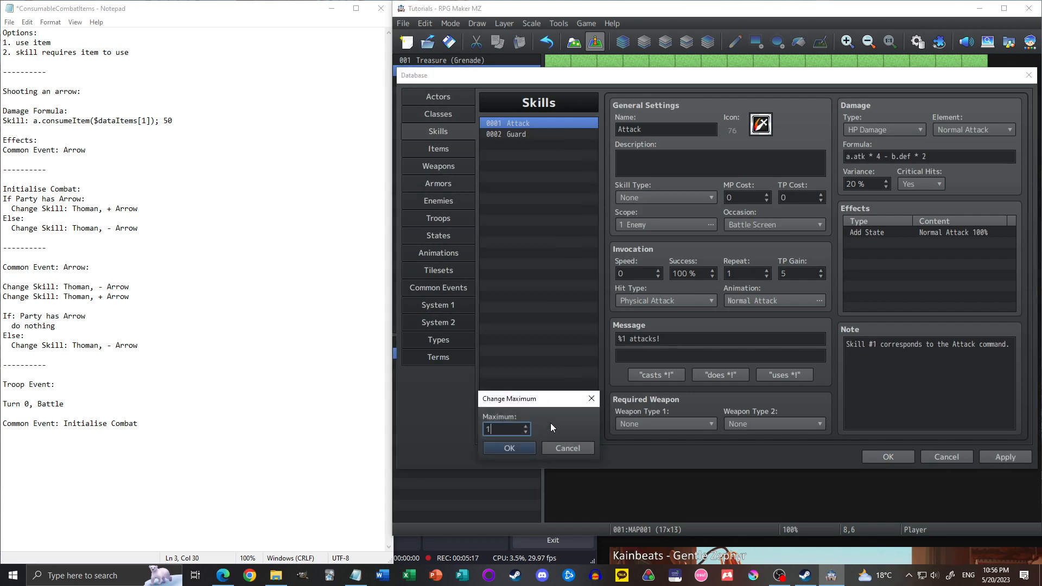
text(0)
click(530, 447)
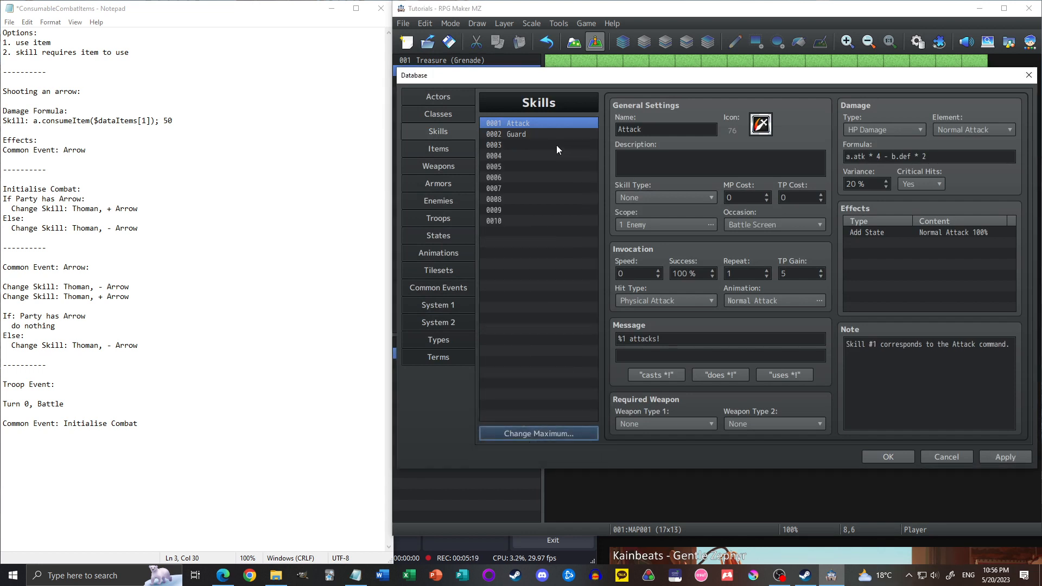
- Name skill 0003 Grenade and give it the green bomb icon, number 218
click(542, 144)
click(653, 126)
text(Grenade)
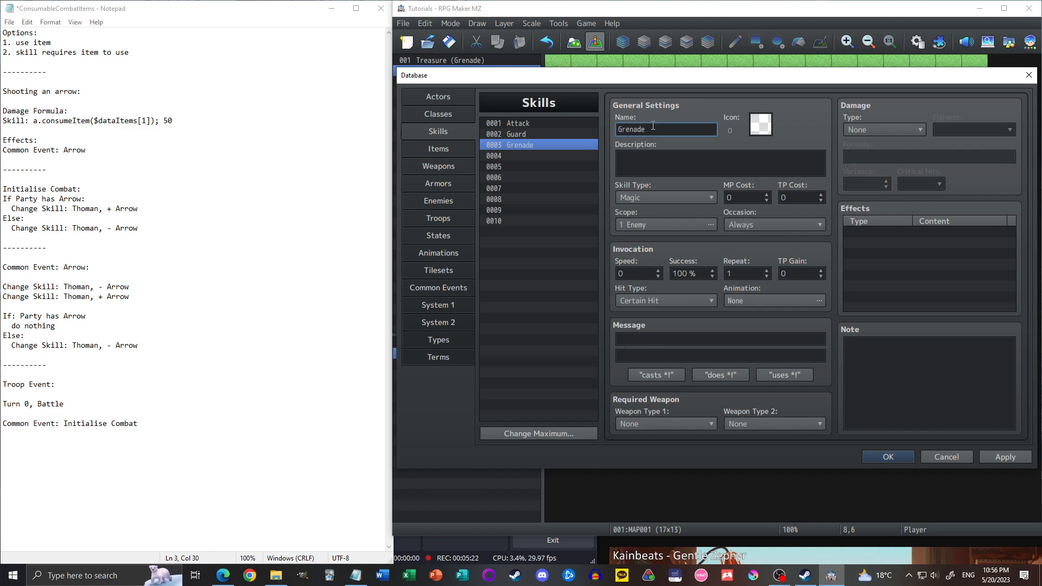
double_click(761, 124)
scroll(745, 361, down, 1)
double_click(754, 361)
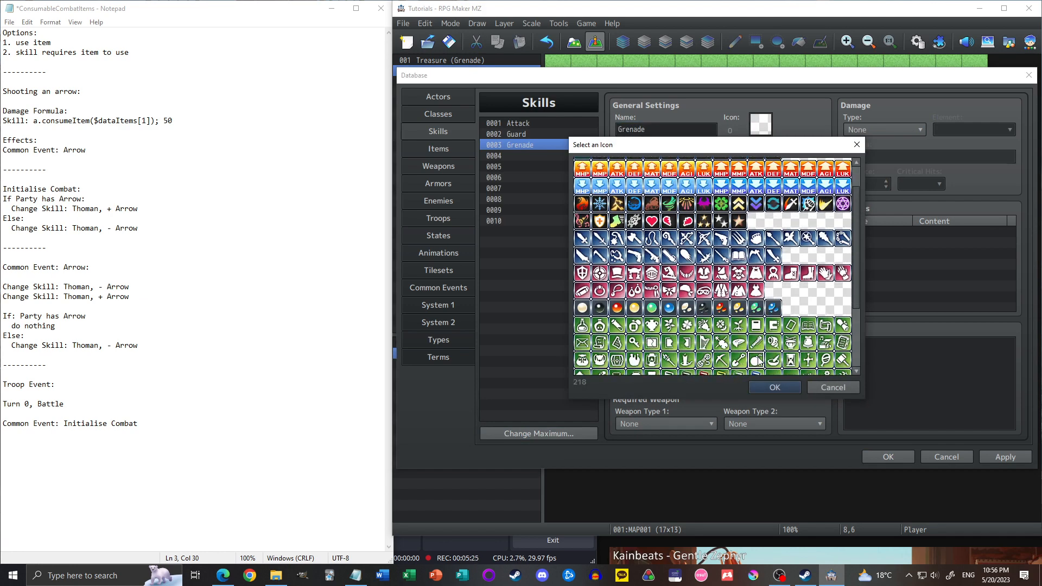
- Enter the Grenade skill's description "Throws a grenade, doing 200 damage to all enemies."
click(681, 165)
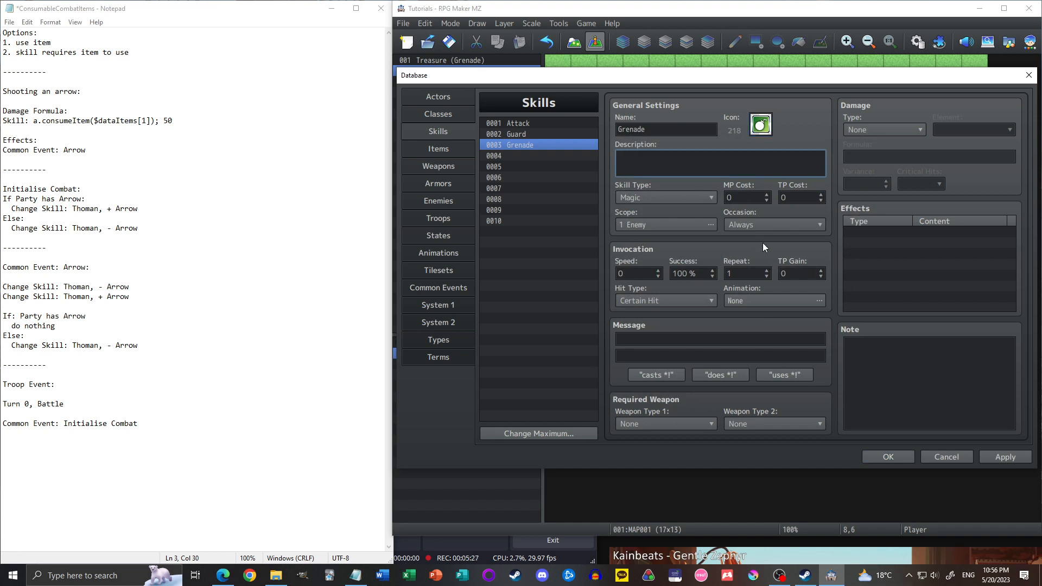
text(Throws a grenade, doing 200 damag)
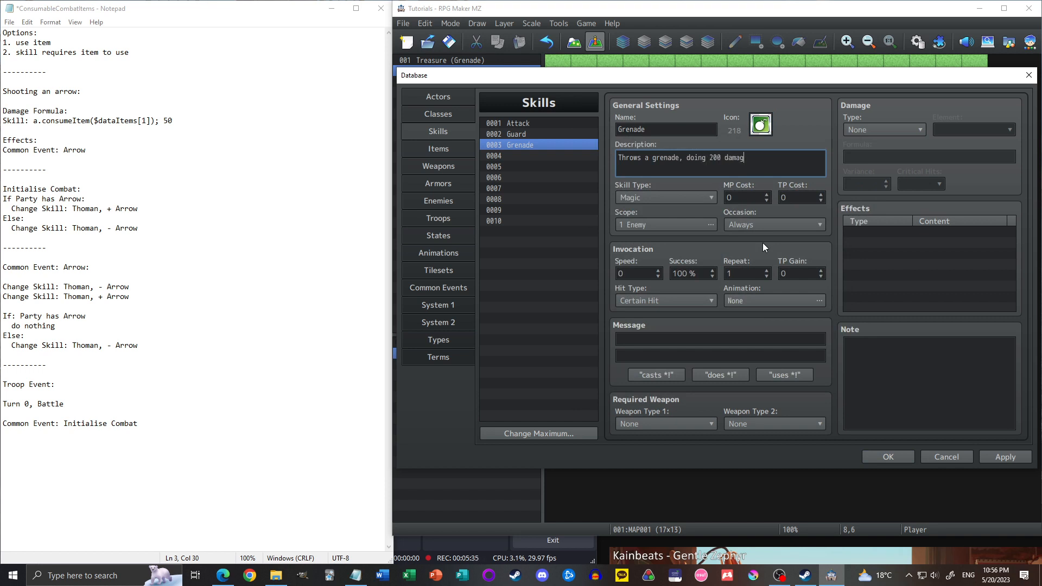
text(e to all enemies.)
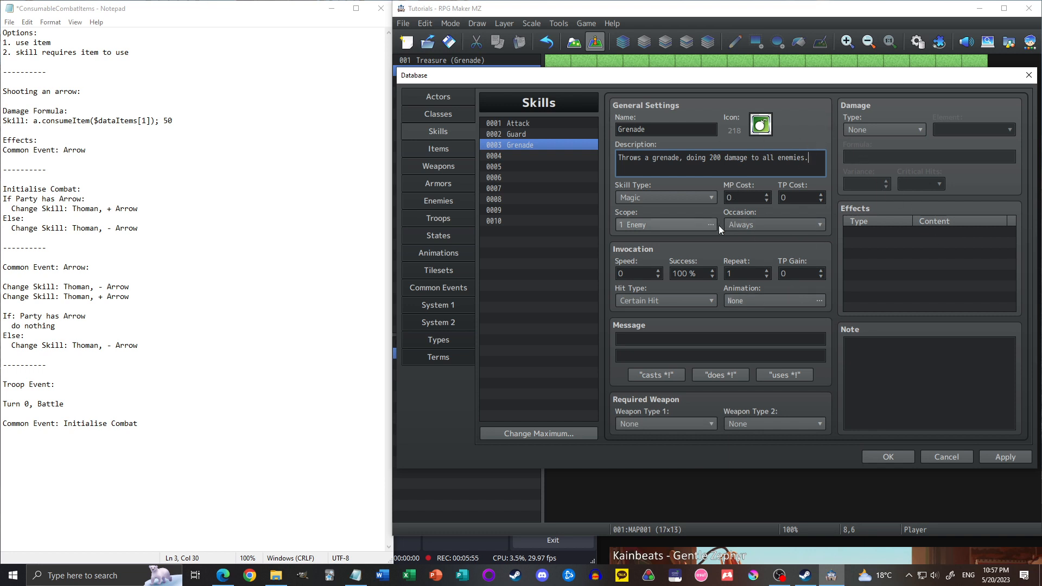
- Set the Grenade skill's type to Special and its scope to All Enemies
click(658, 198)
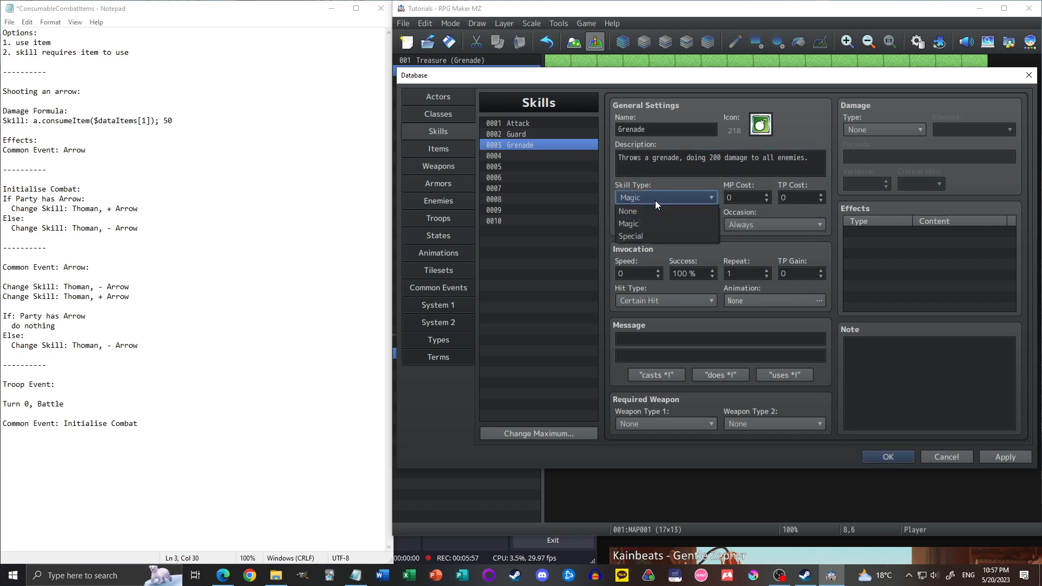
click(651, 236)
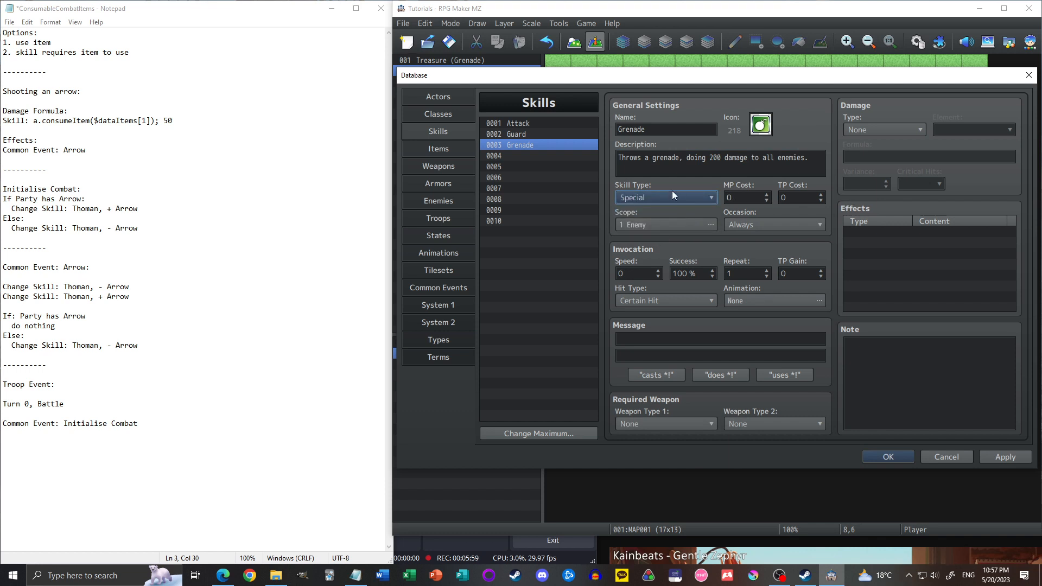
click(680, 225)
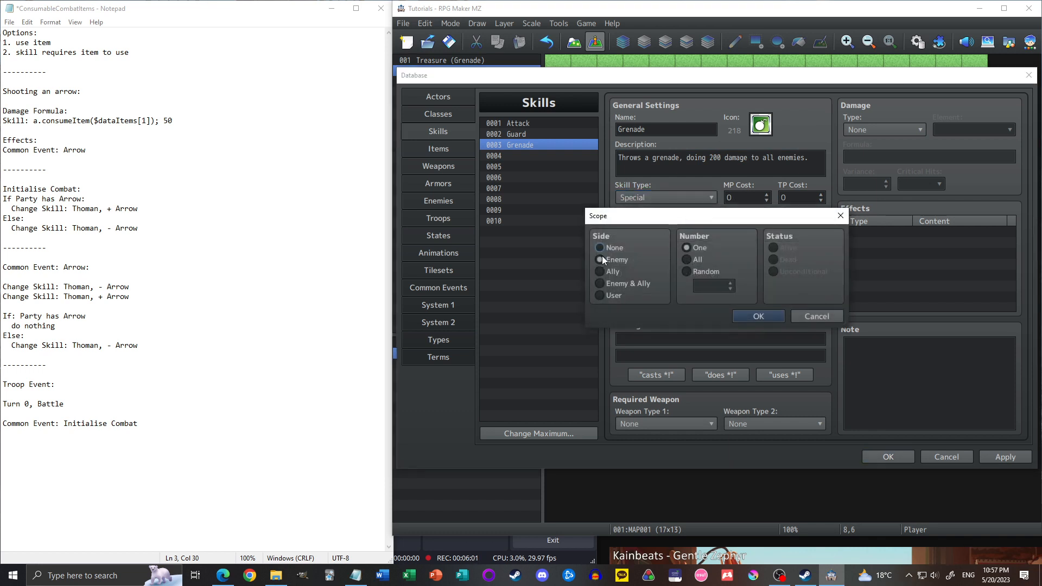
click(737, 313)
click(700, 225)
click(701, 258)
click(757, 316)
- Restrict the Grenade skill to the Battle Screen and give it the preset "uses" message
click(767, 227)
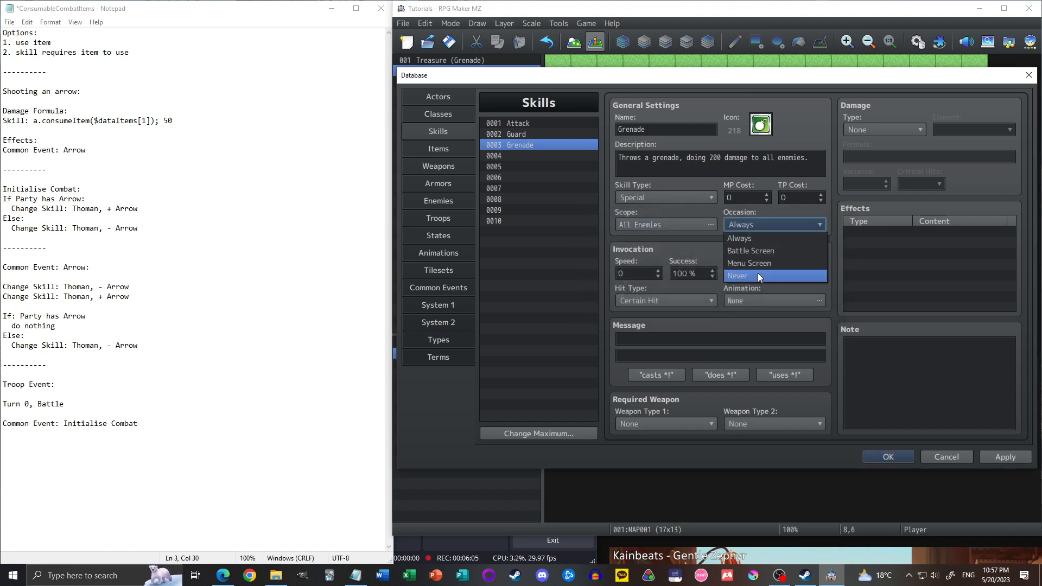
click(744, 252)
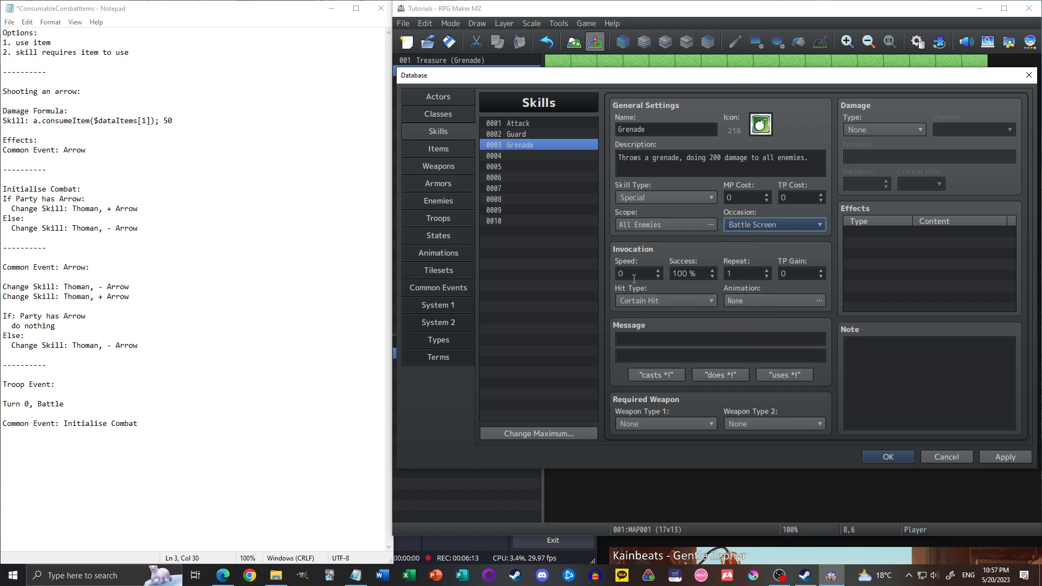
click(772, 373)
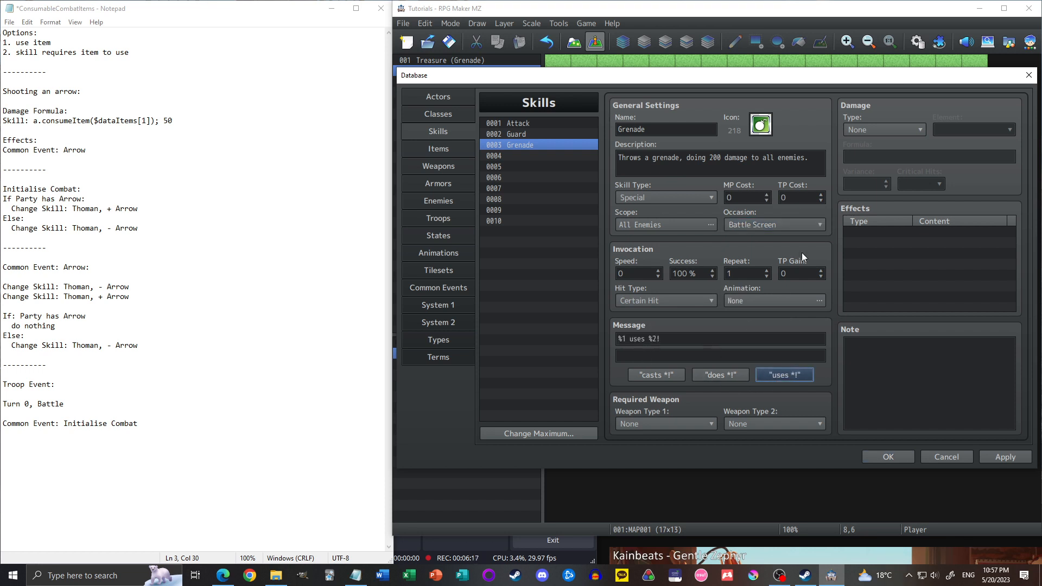
- Set the Grenade skill to HP Damage with formula 200 and 0 % variance, and apply the changes
click(881, 131)
click(884, 155)
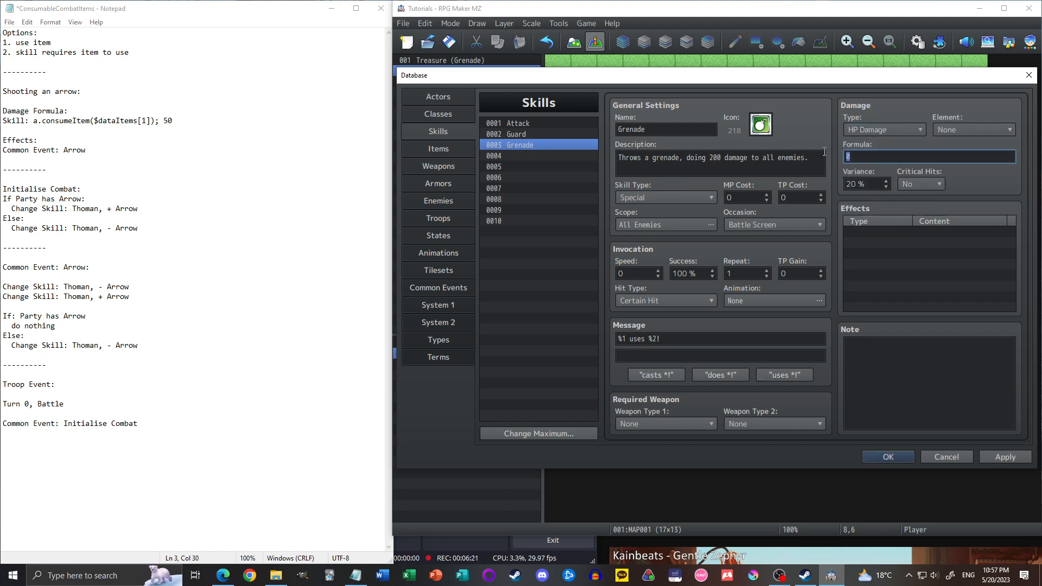
key(Tab)
text(0)
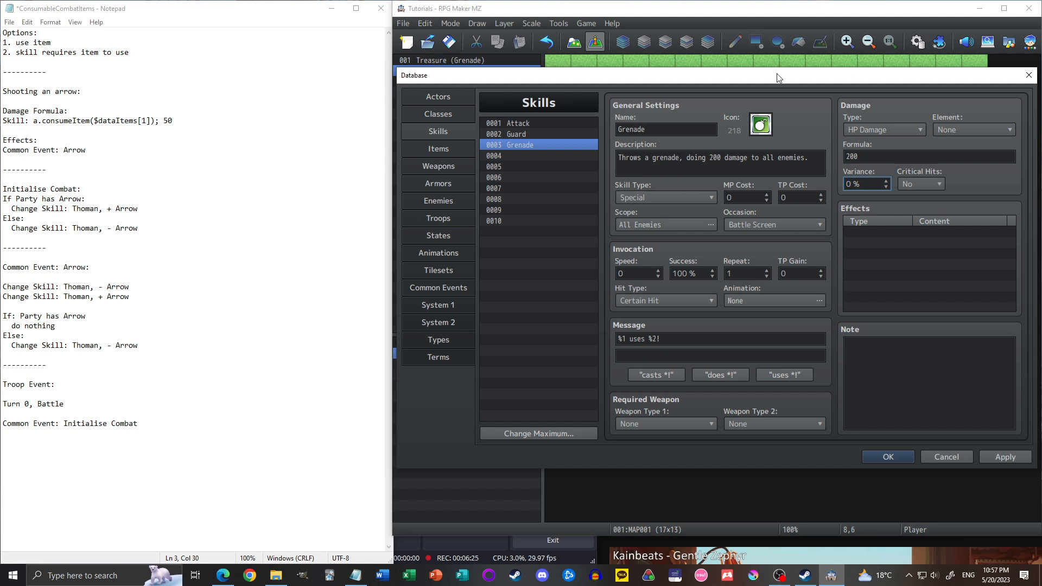
click(1005, 457)
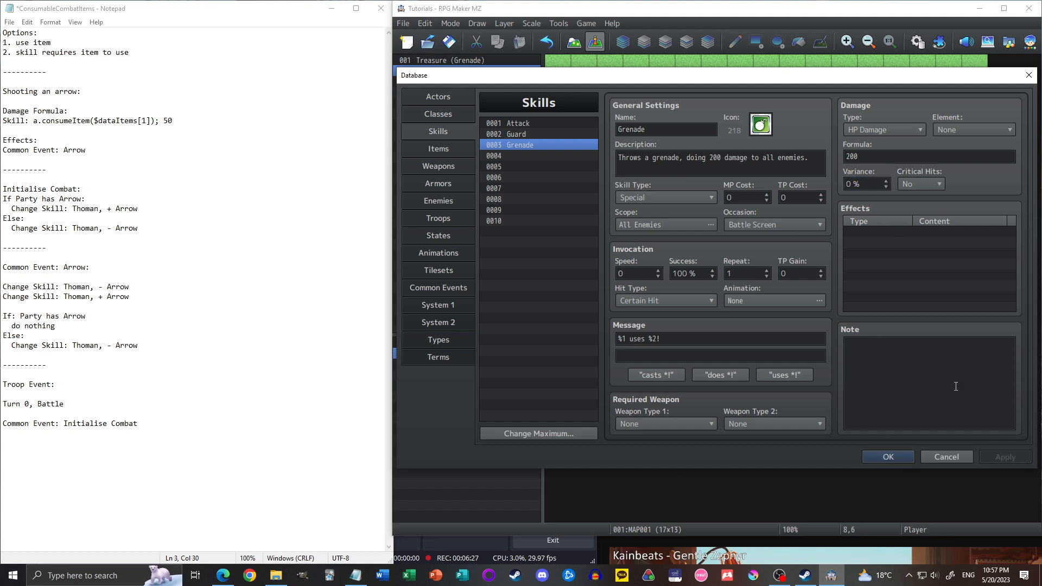
- Give the actor Reid an Add Skill trait for 0003 Grenade and confirm the database changes
click(448, 150)
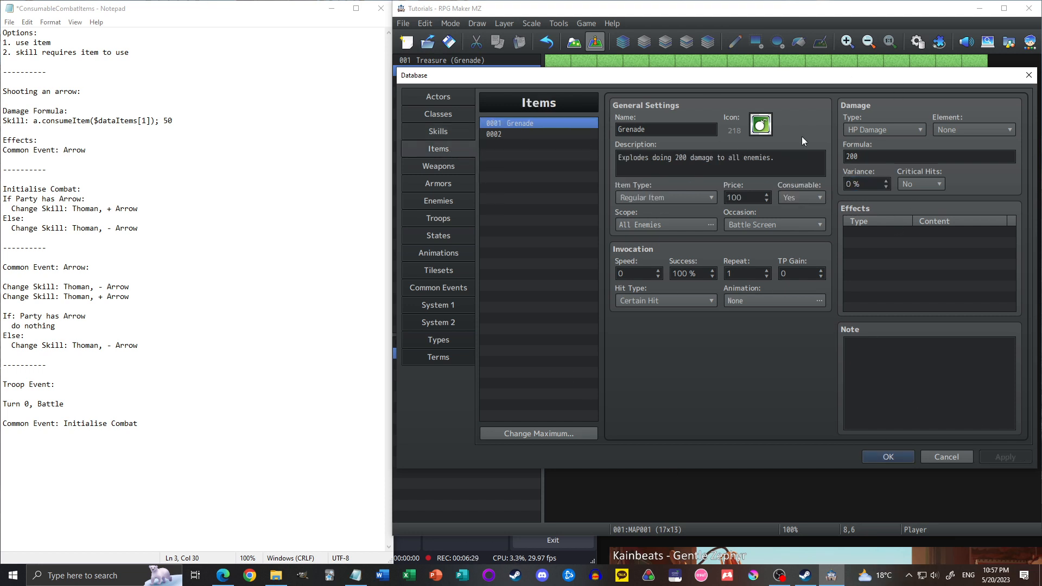
click(460, 131)
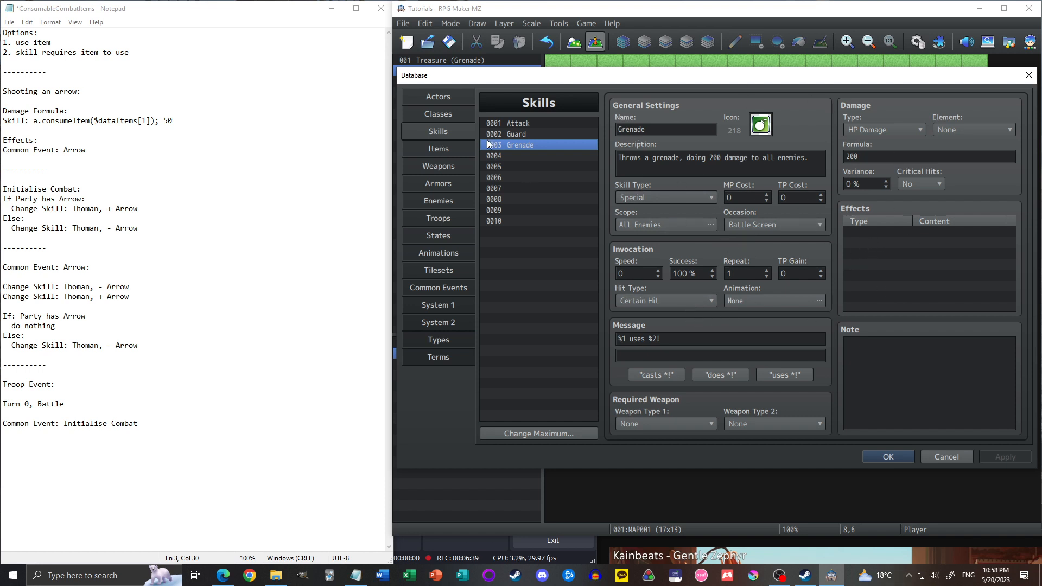
click(438, 96)
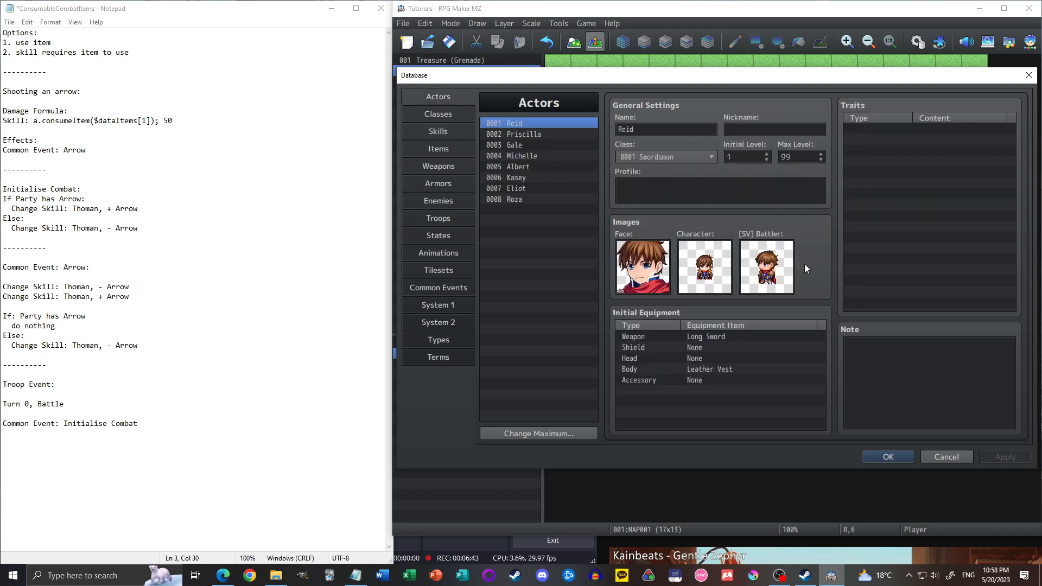
double_click(879, 129)
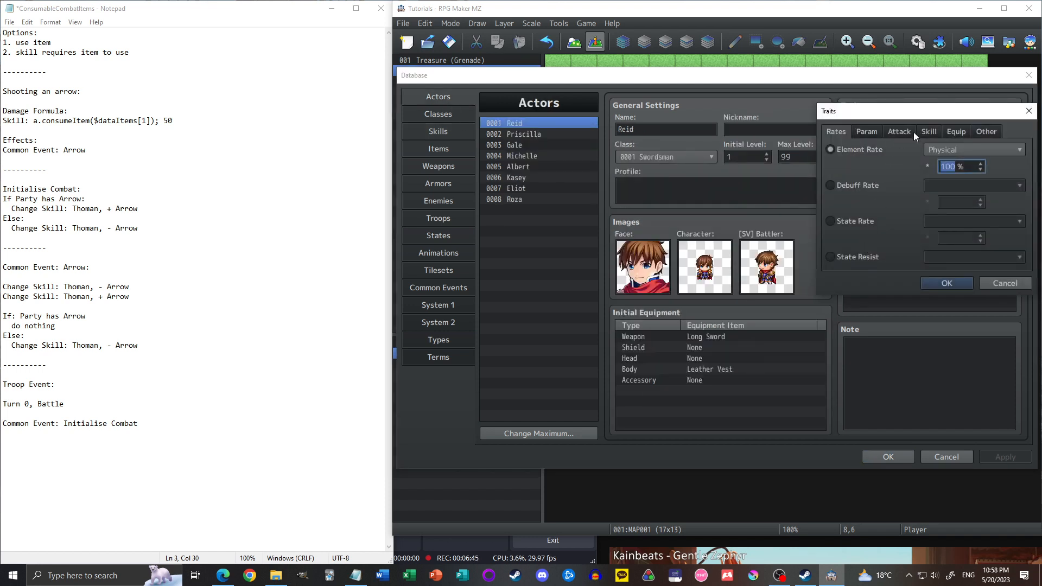
click(926, 131)
click(863, 188)
click(977, 187)
click(951, 219)
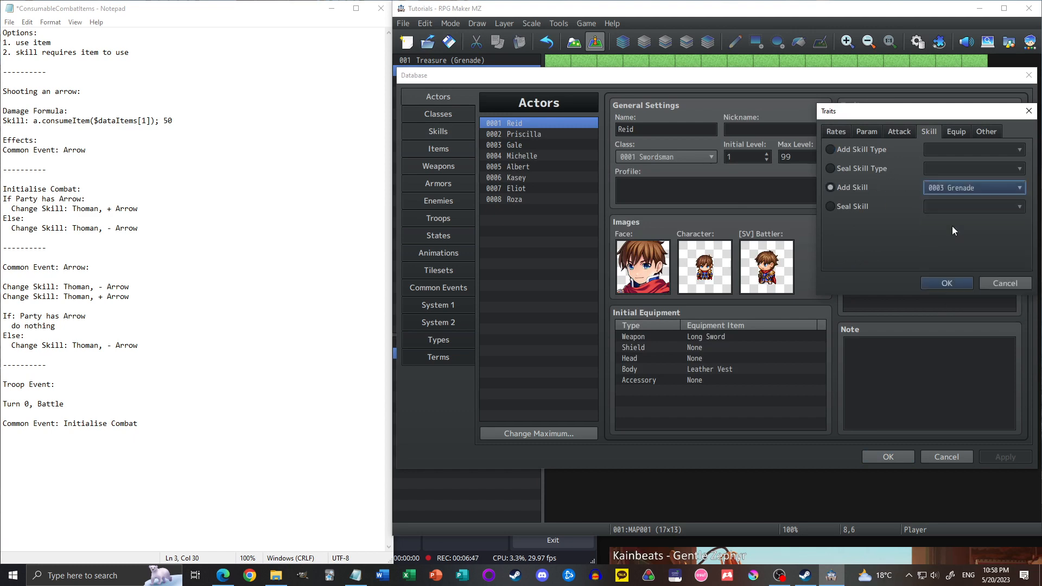
click(947, 284)
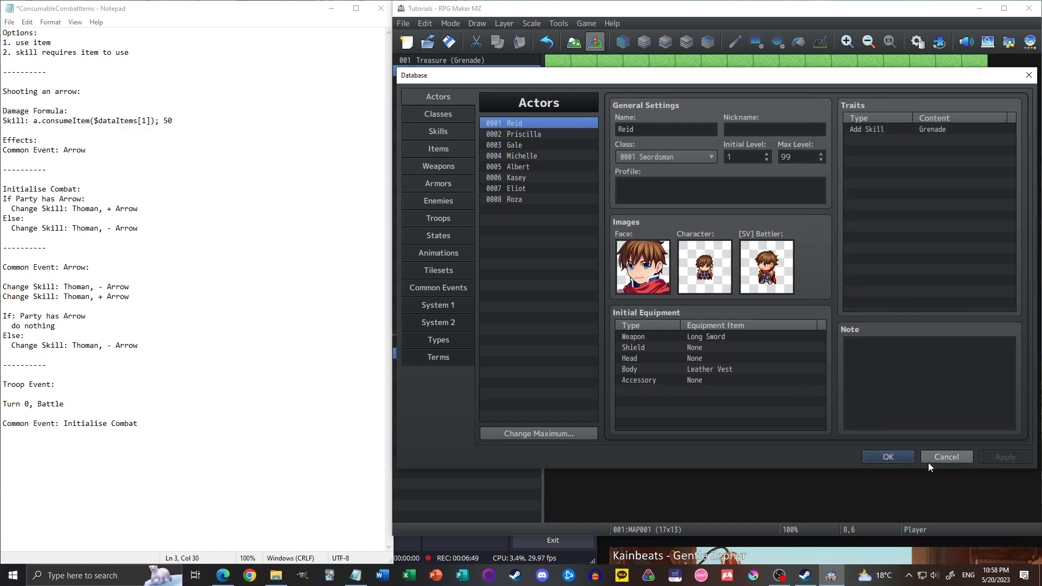
click(893, 459)
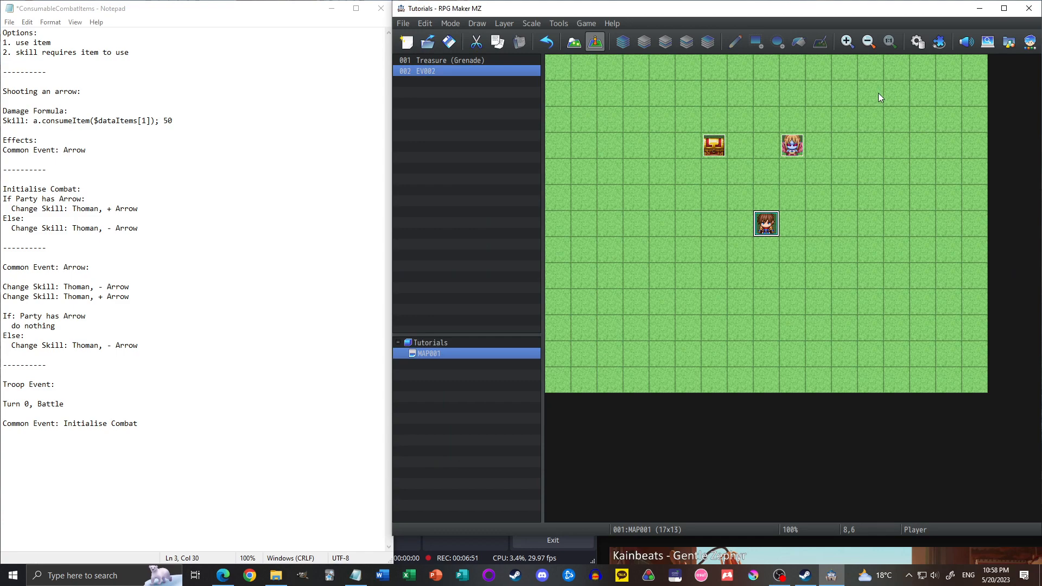
- Launch a playtest, walk to the treasure chest and open it to collect the 10 grenades
key(ctrl+r)
click(705, 294)
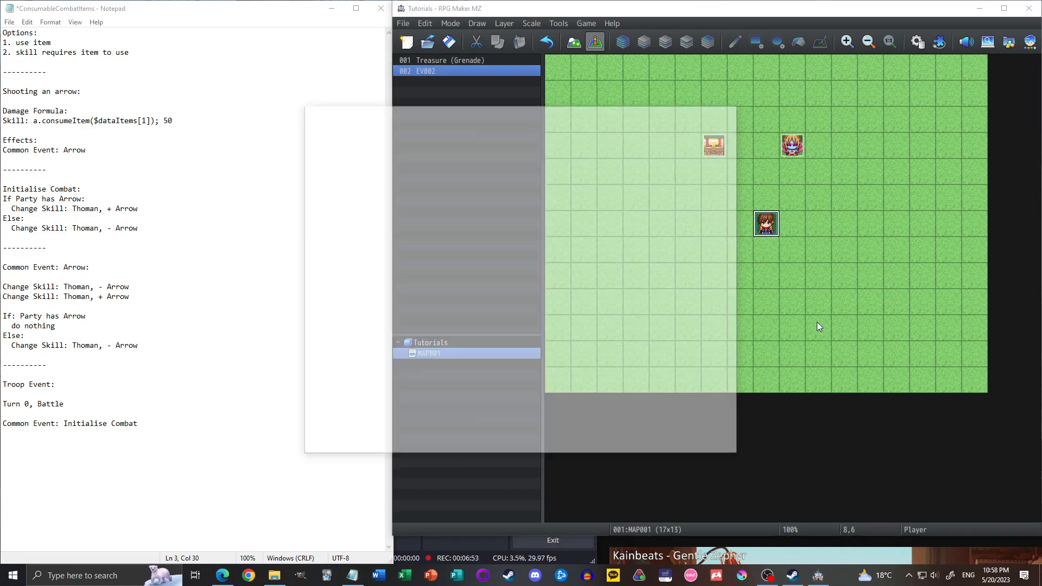
key(Return)
key(Left)
key(Up)
key(Up)
key(Return)
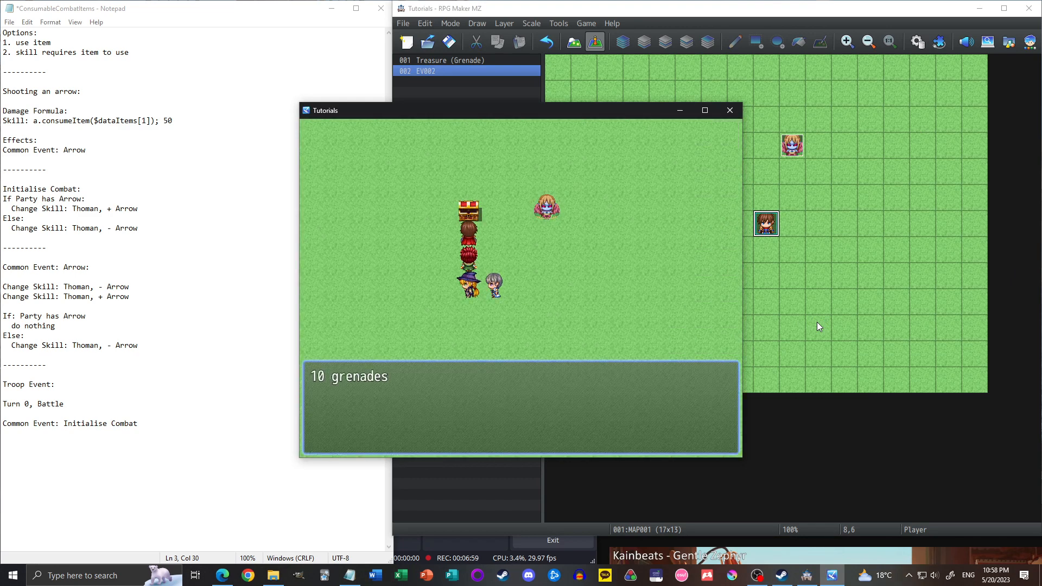
key(Return)
- Walk the party to the battle event and dismiss the goblin encounter message
key(Right)
key(Right)
key(Right)
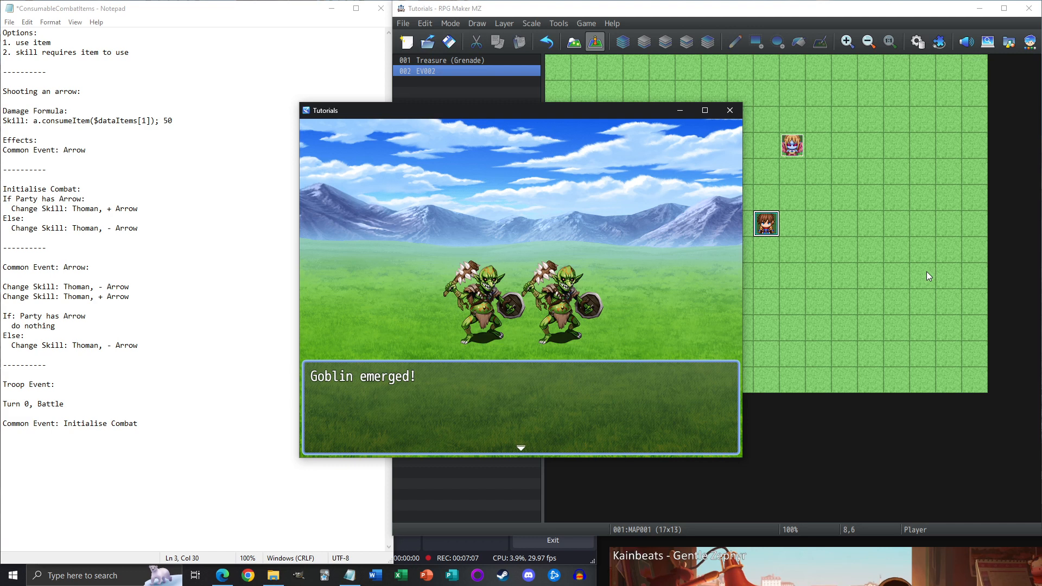
key(Return)
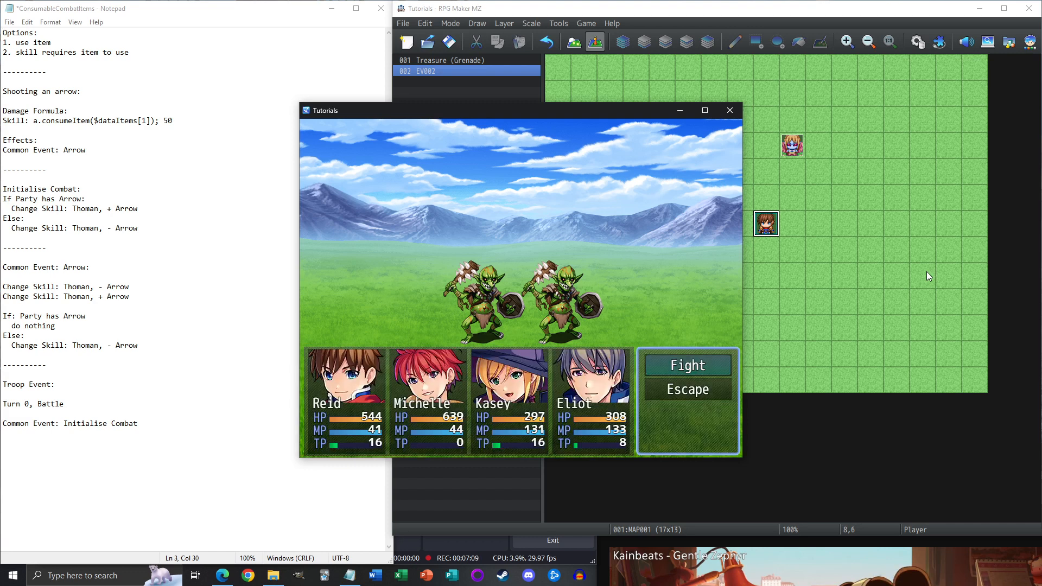
- Begin the fight and check Reid's battle item list
key(Return)
key(Down)
key(Down)
key(Down)
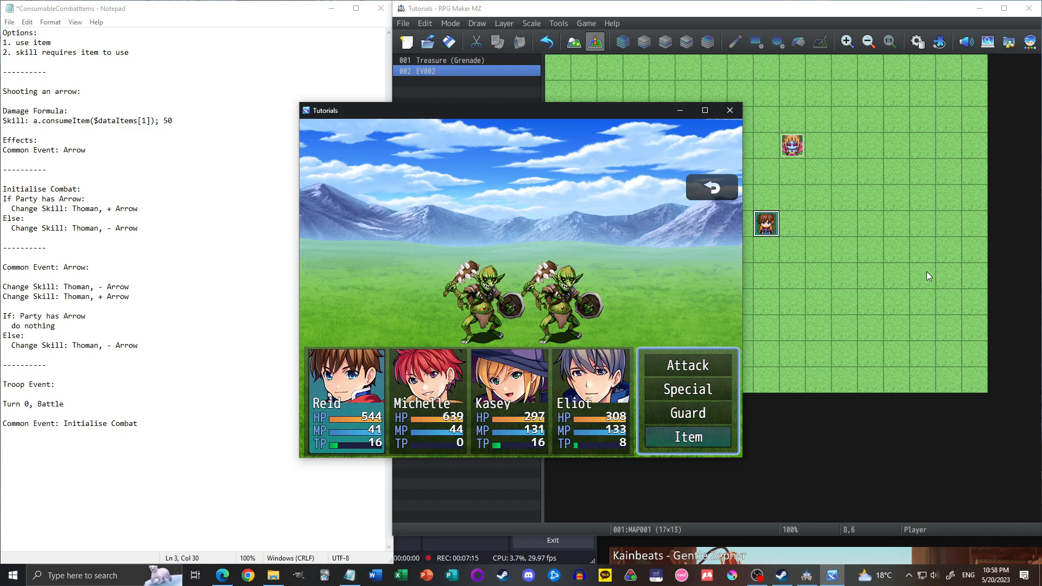
key(Return)
key(Escape)
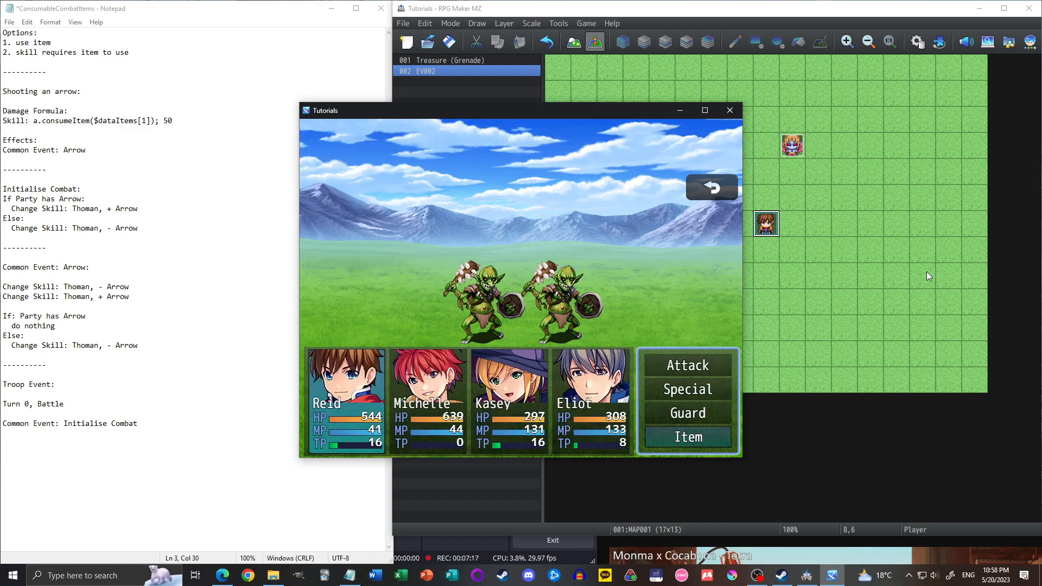
- Have Reid use the Grenade skill from his Special skills
key(Up)
key(Up)
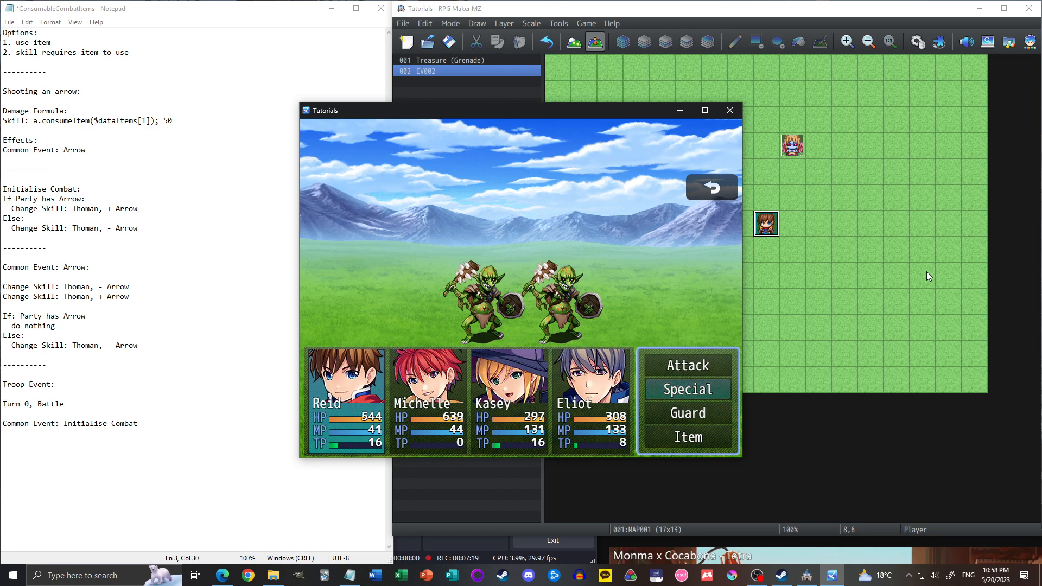
key(Return)
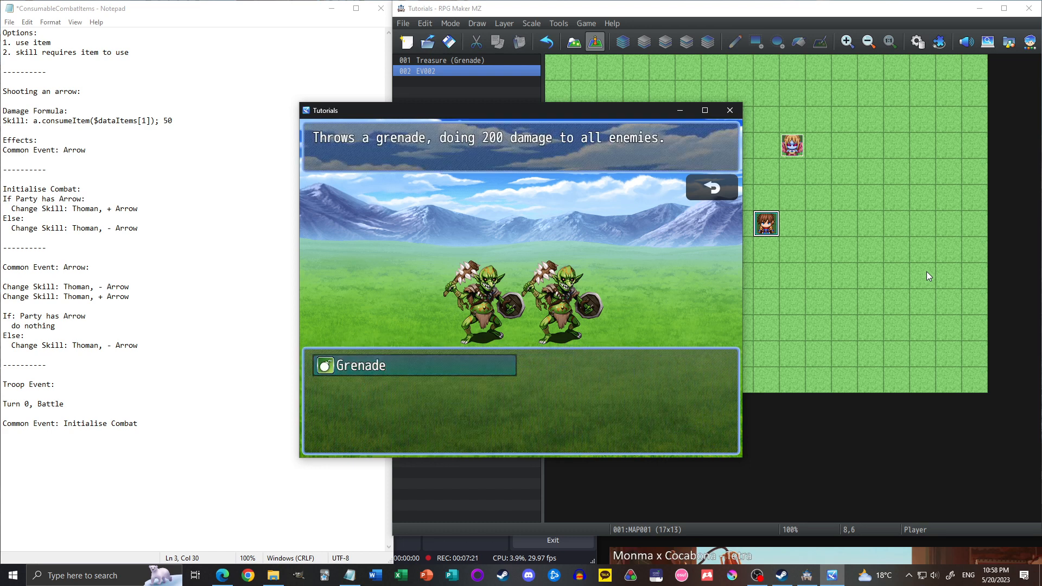
key(Return)
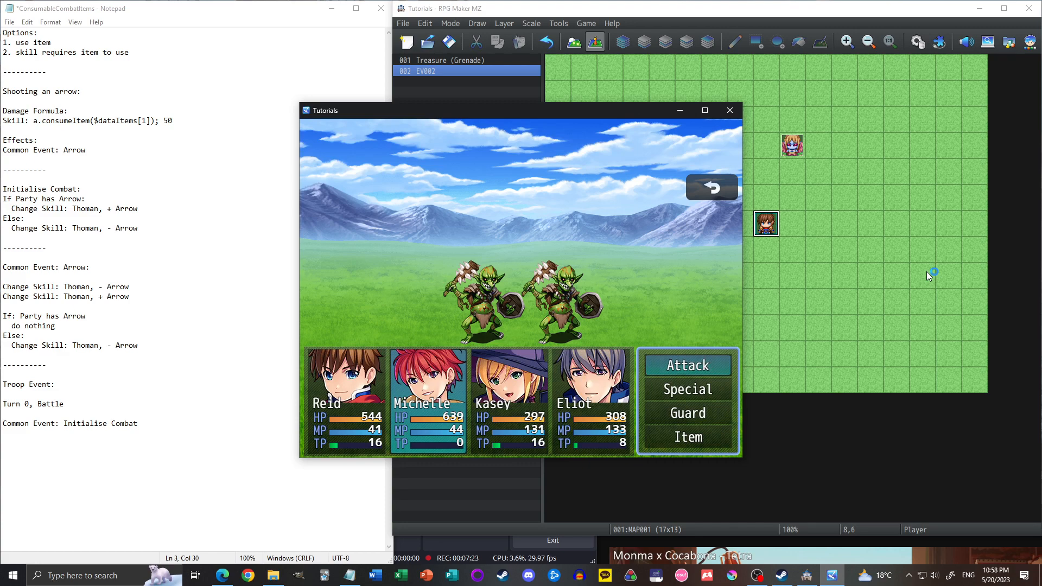
- Check Michelle's Special skills and order her to attack Goblin A
key(Down)
key(Return)
key(Escape)
key(Up)
key(Return)
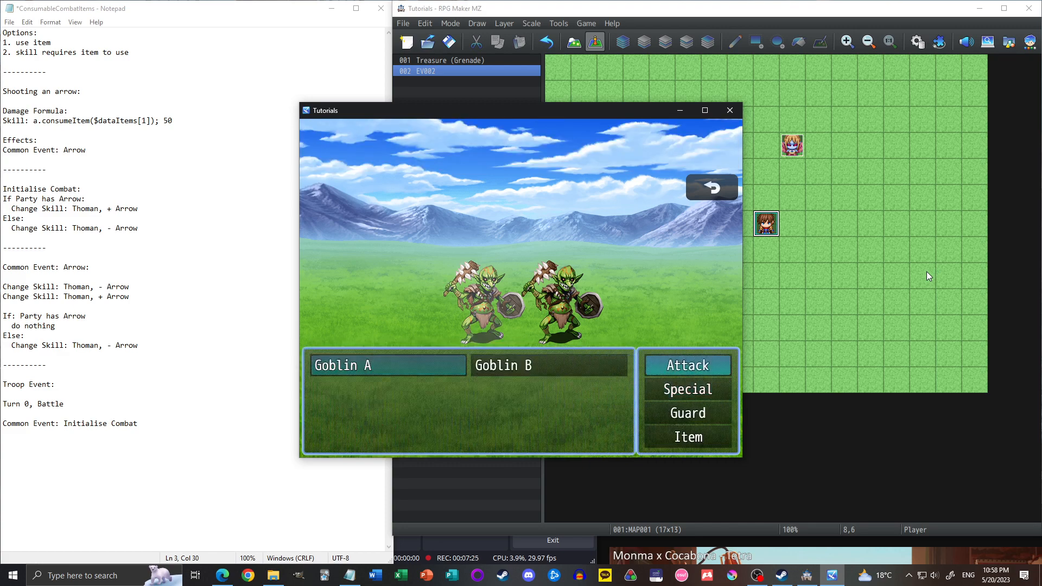
key(Return)
- Check Kasey's Magic list and look through the remaining party members' battle commands
key(Down)
key(Return)
key(Escape)
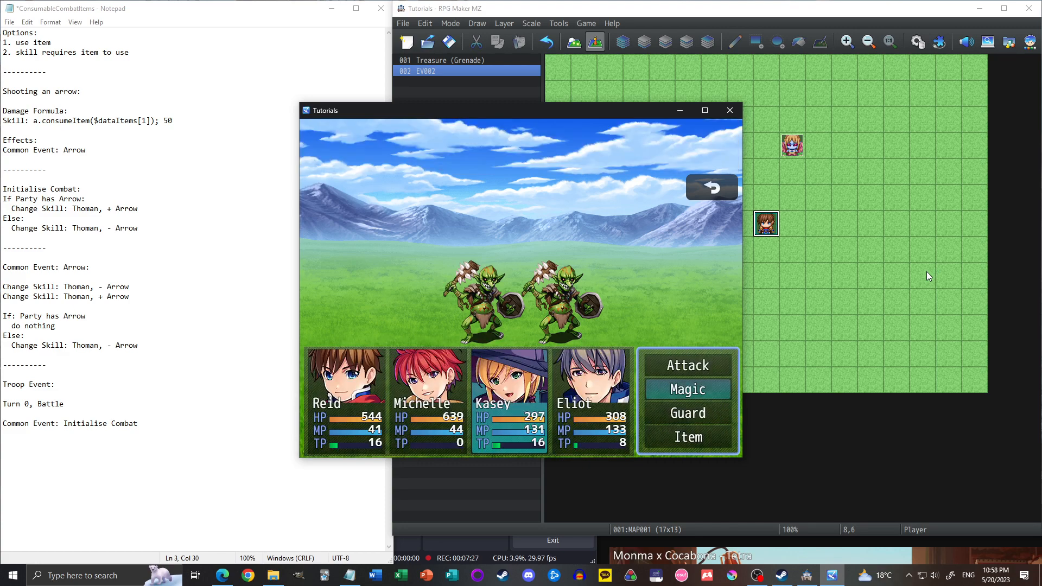
key(Up)
key(Return)
key(Return)
key(Down)
key(Escape)
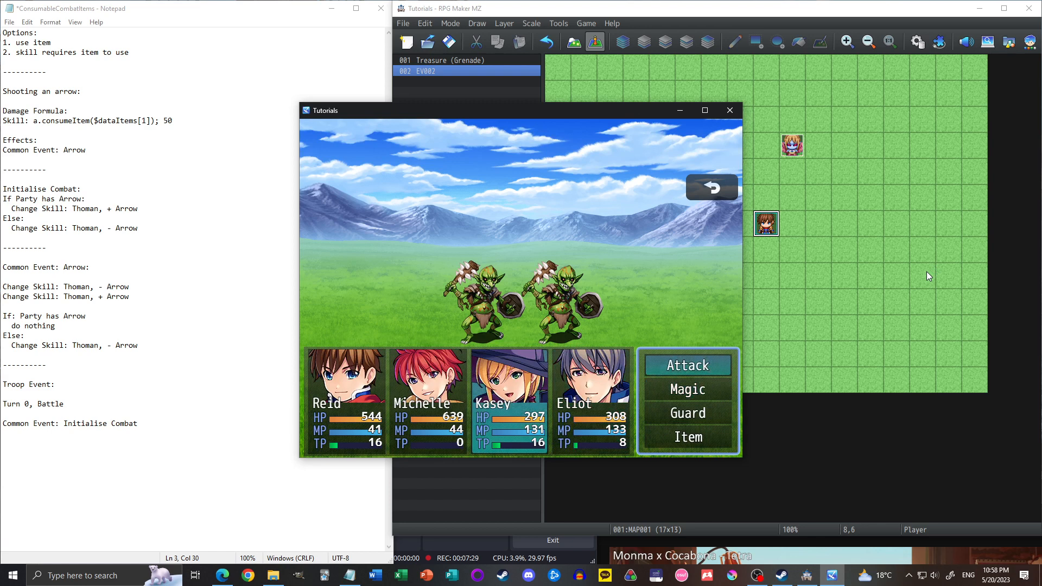
- Order Kasey and Eliot to attack, play the battle out, and close the playtest
key(Return)
key(Return)
key(Return)
key(Return)
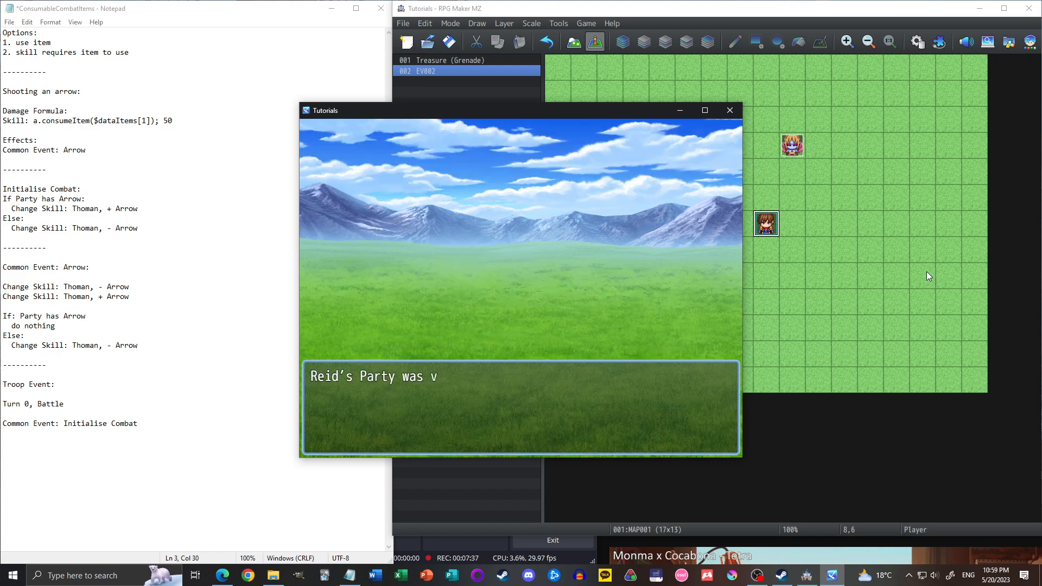
click(465, 397)
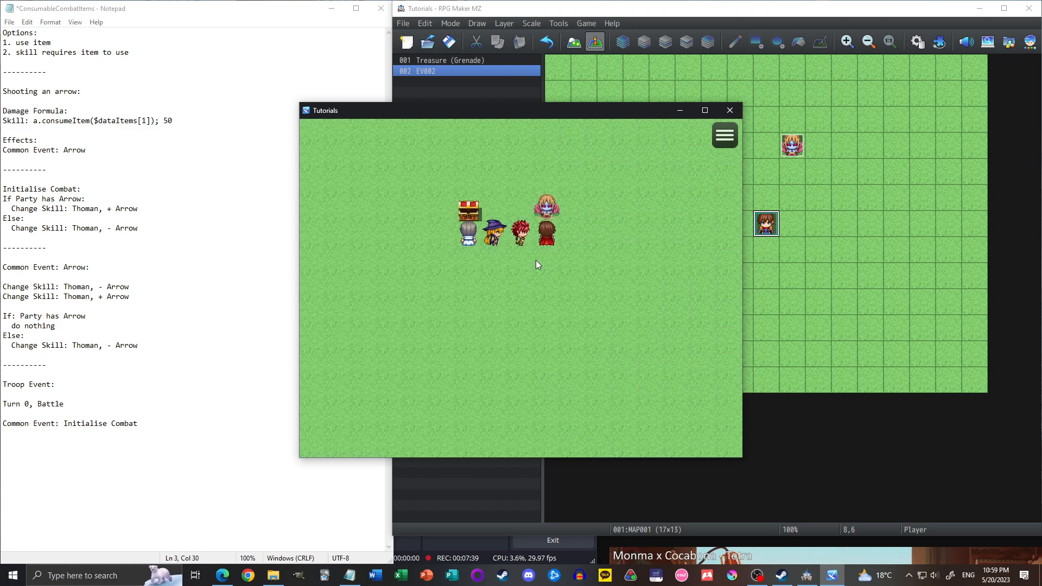
click(729, 111)
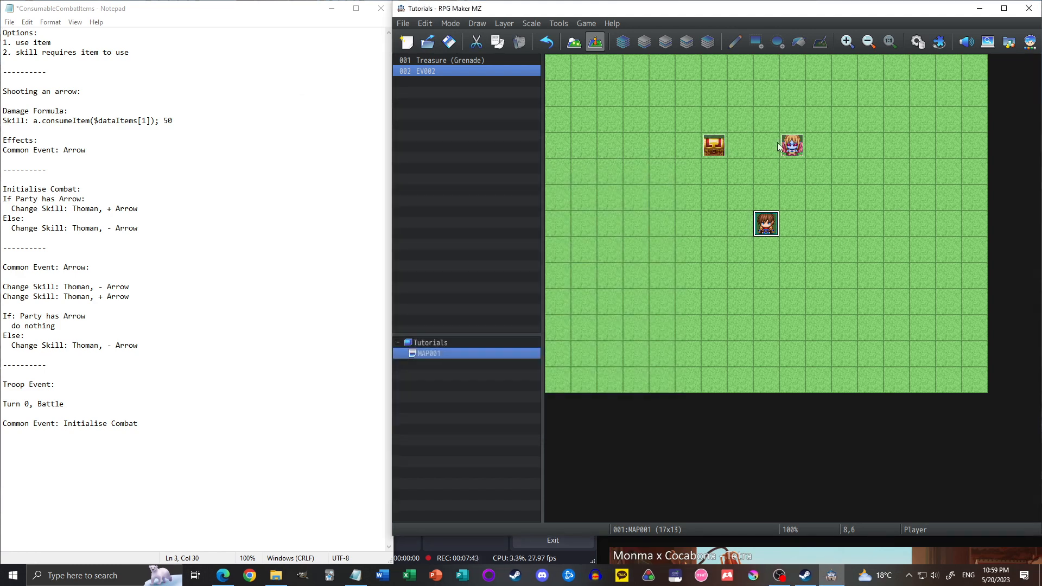
- In the database, keep the Grenade item consumable, set its occasion to Never, and apply the change
click(920, 42)
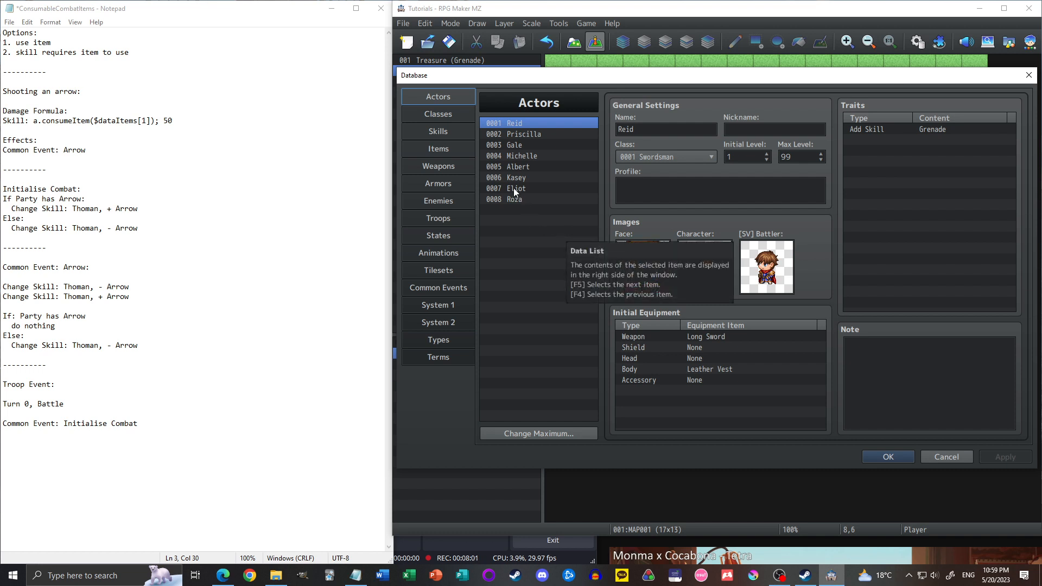
click(456, 148)
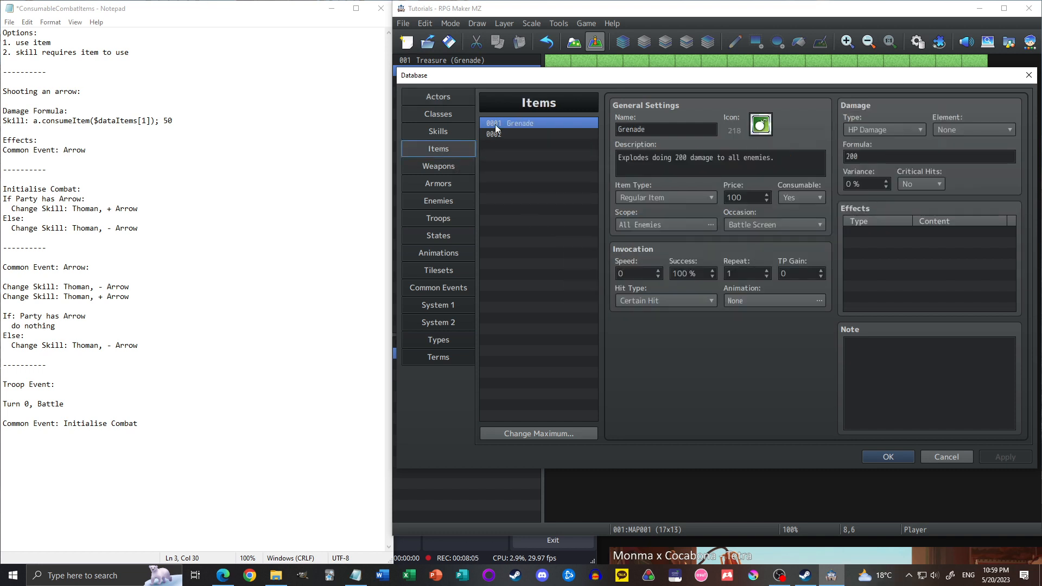
click(800, 197)
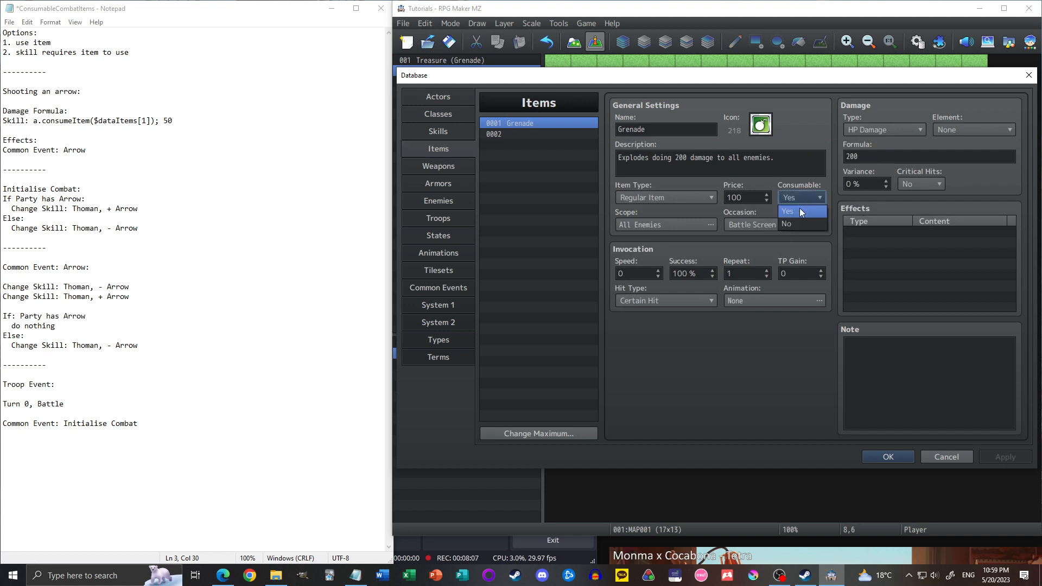
click(791, 211)
click(782, 225)
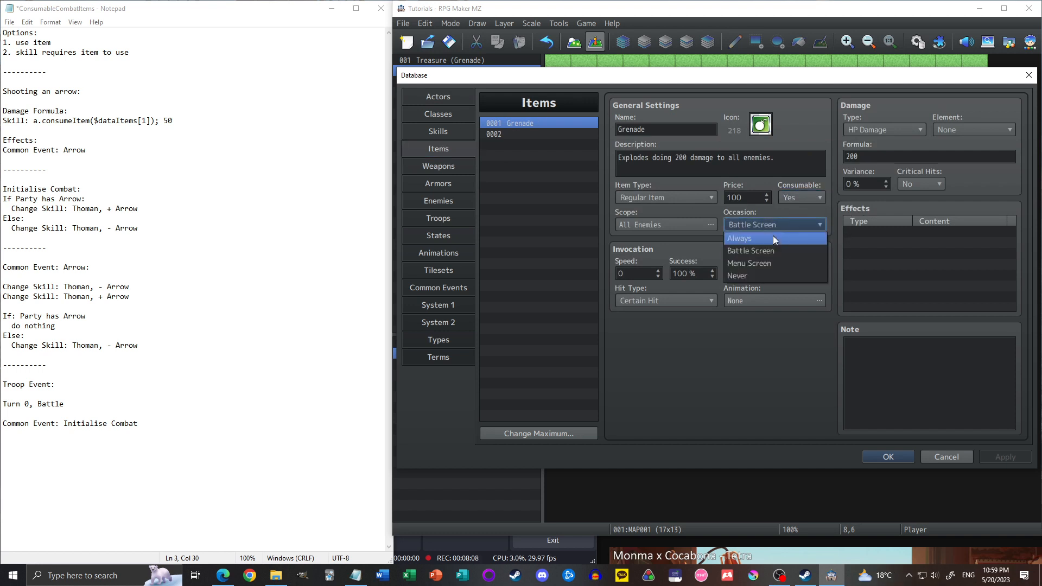
click(758, 277)
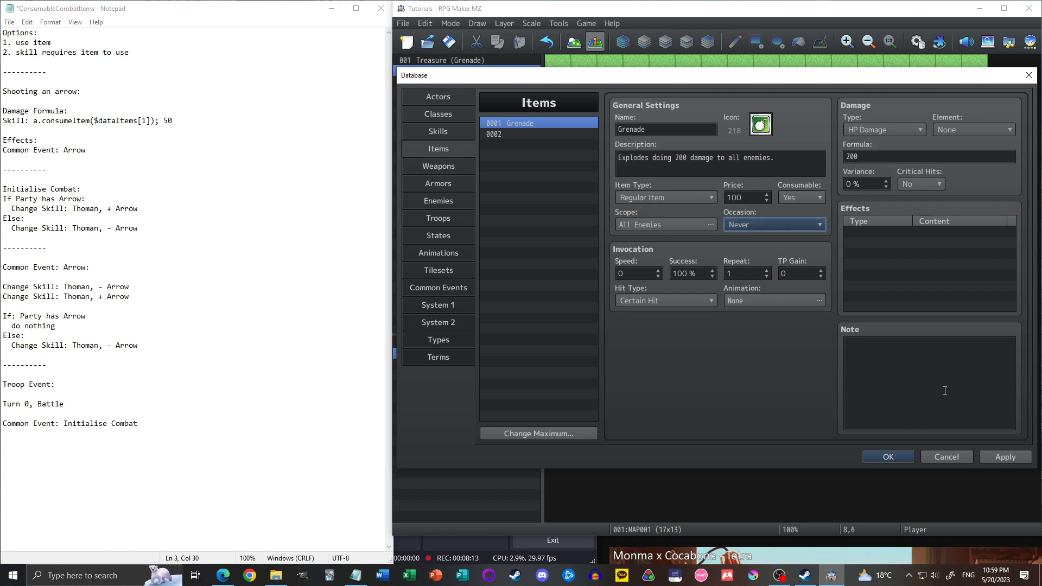
click(993, 455)
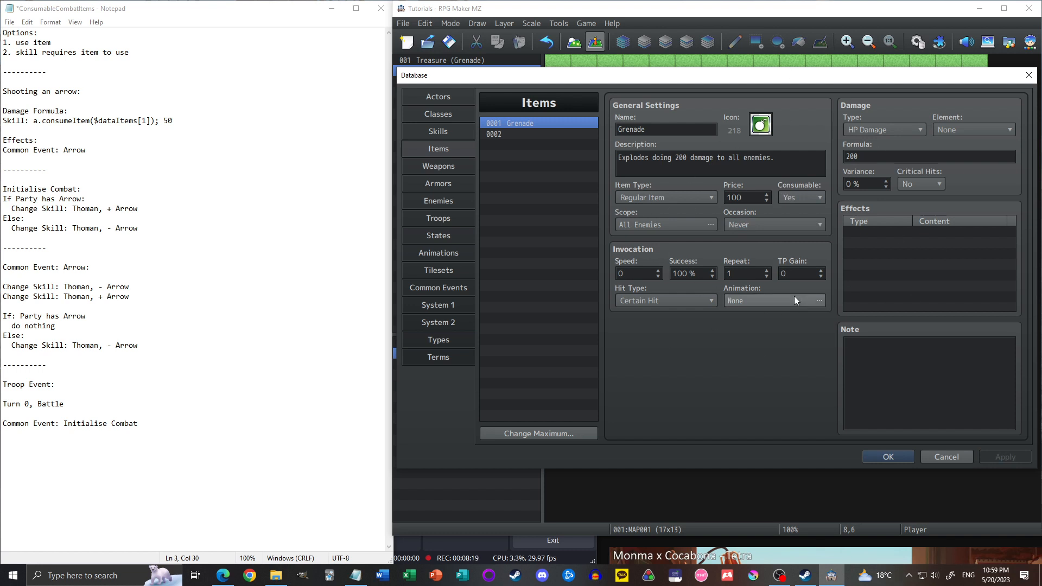
- Extend the Grenade skill's damage formula to a.consumeItem($dataItems[1]); 200
click(426, 137)
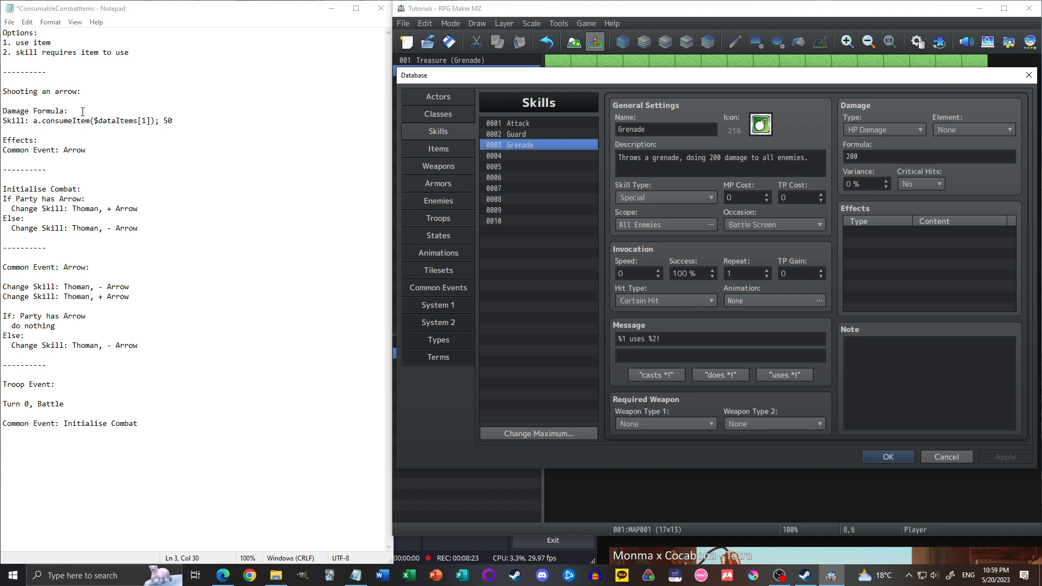
click(880, 157)
click(850, 157)
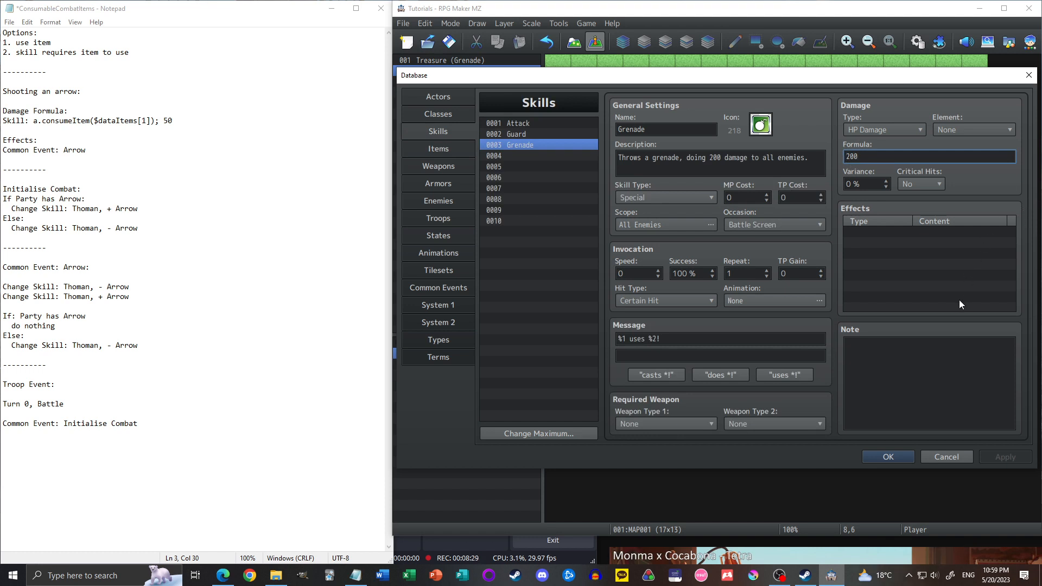
text(a.consumeItem)
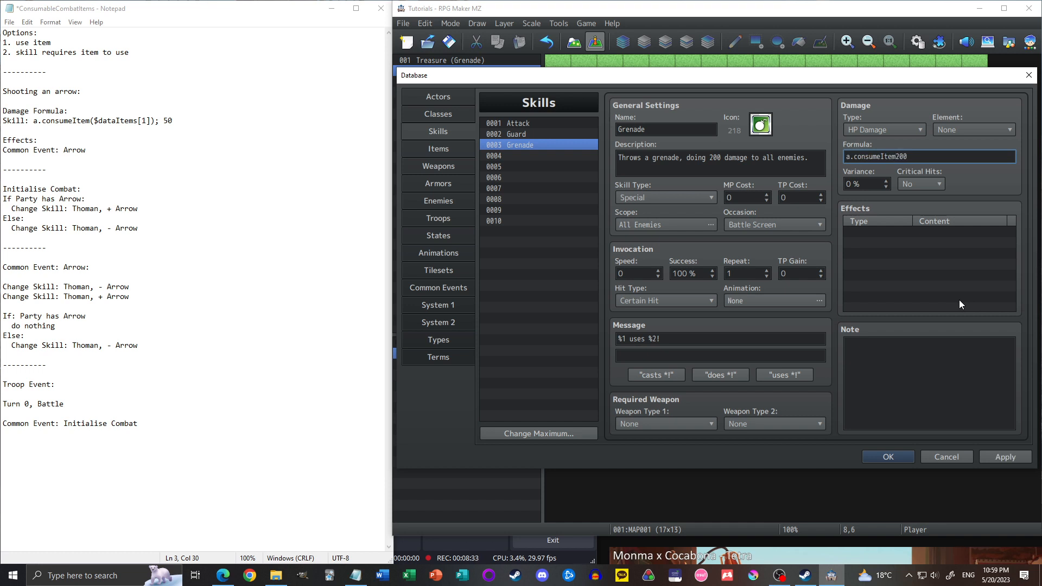
text(()
text($dataItems)
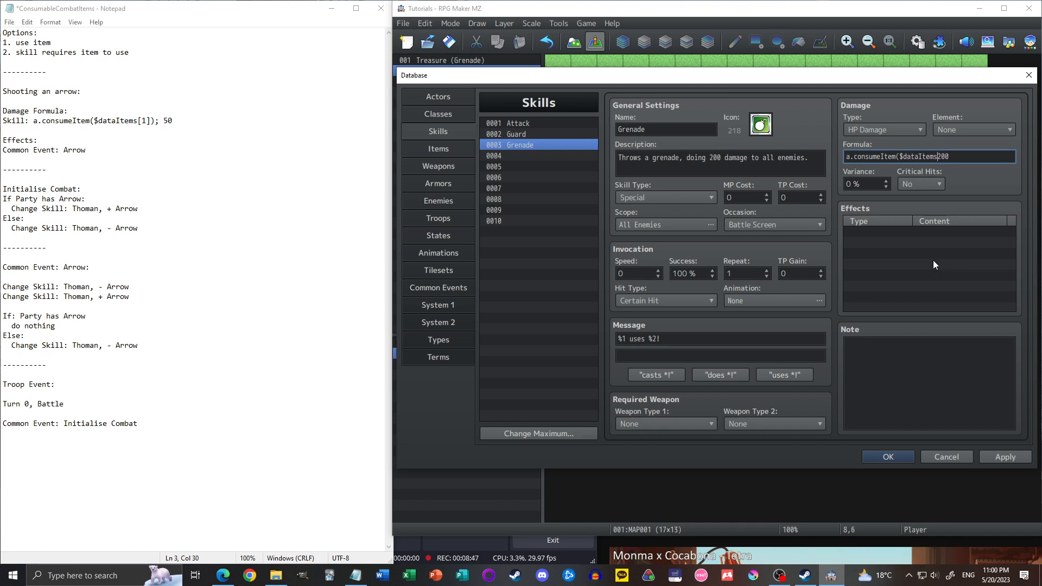
text([1]);)
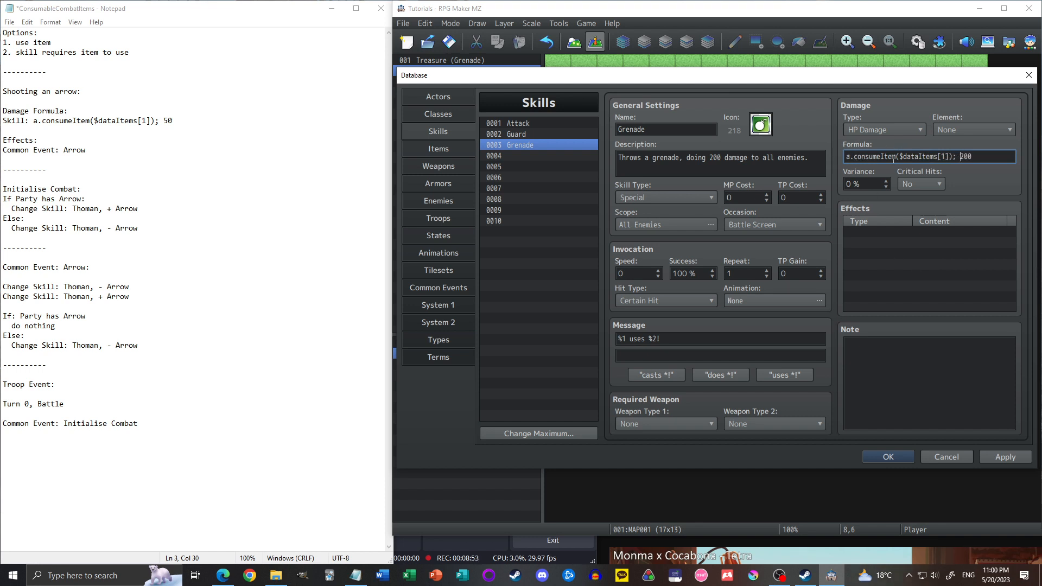
- Try subtracting 6 * b.agi from the 200 in the Grenade skill's damage formula
drag(958, 157, 976, 159)
click(975, 158)
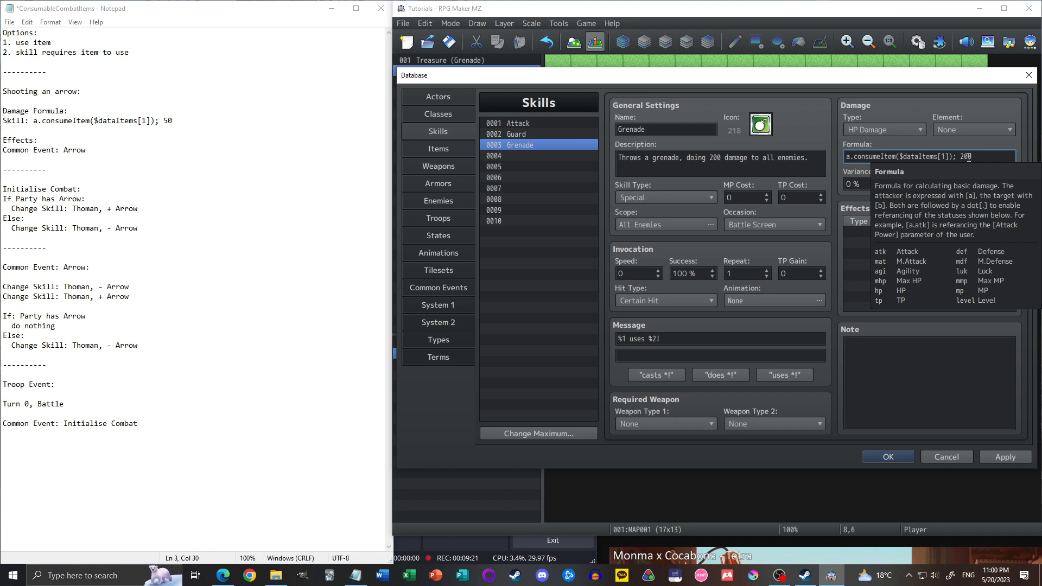
text(-)
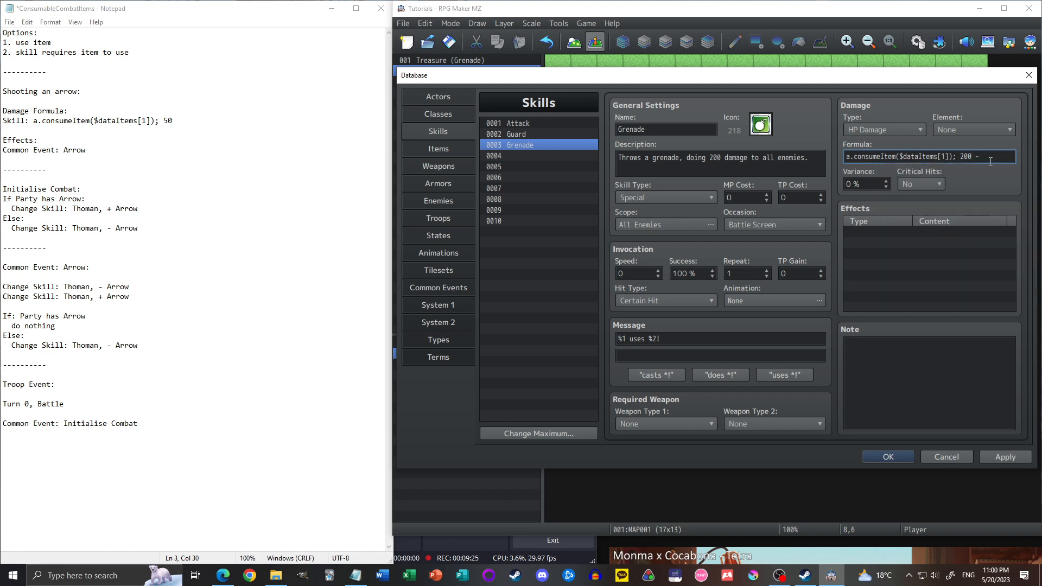
text( 6 * b.agi)
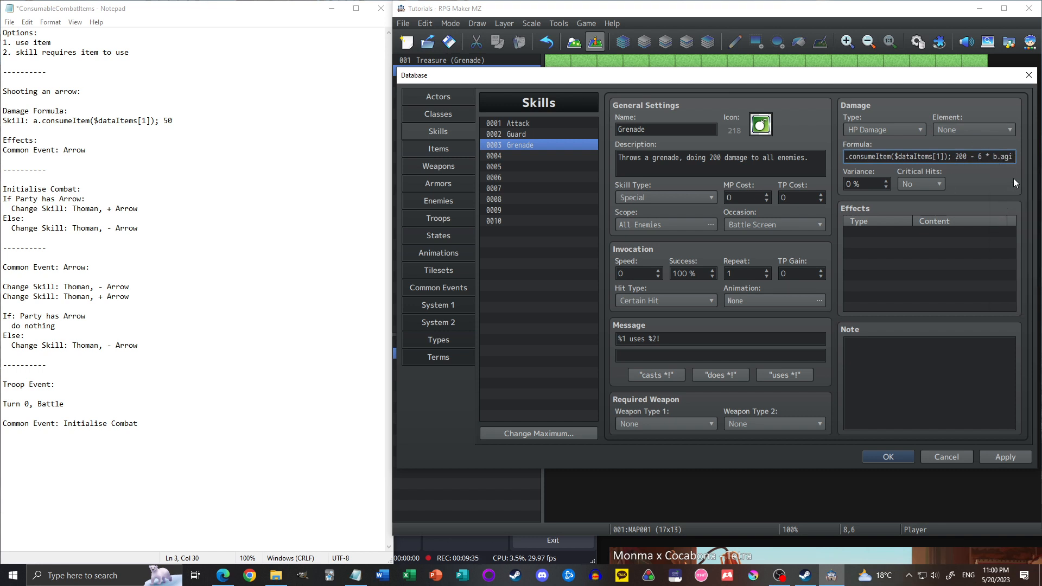
key(BackSpace)
key(BackSpace)
key(BackSpace)
key(BackSpace)
key(BackSpace)
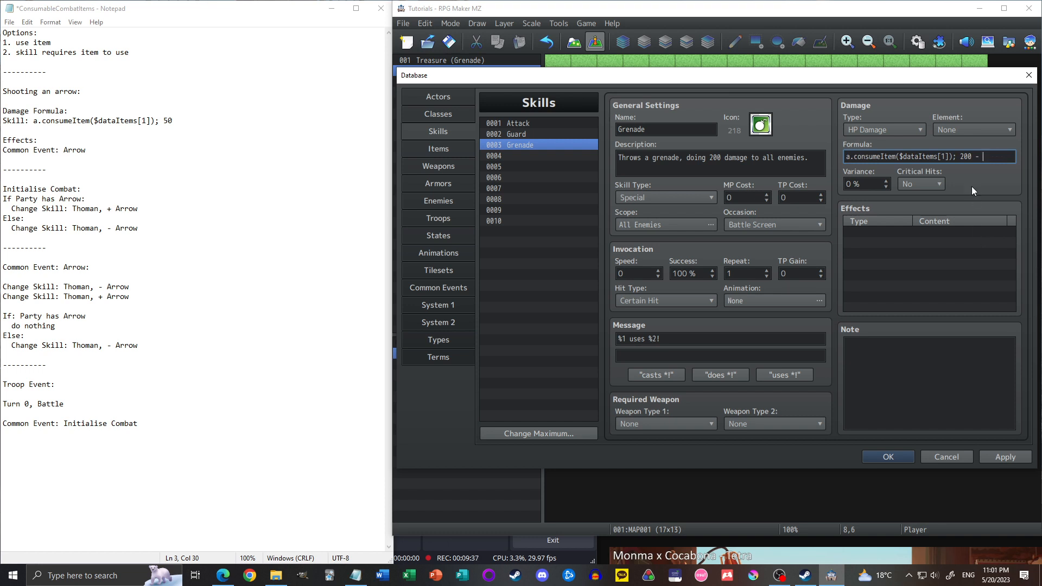
key(BackSpace)
key(BackSpace)
key(BackSpace)
- Compare the Grenade item's ID with the Grenade skill's damage formula and examine the skill's effects list
click(453, 150)
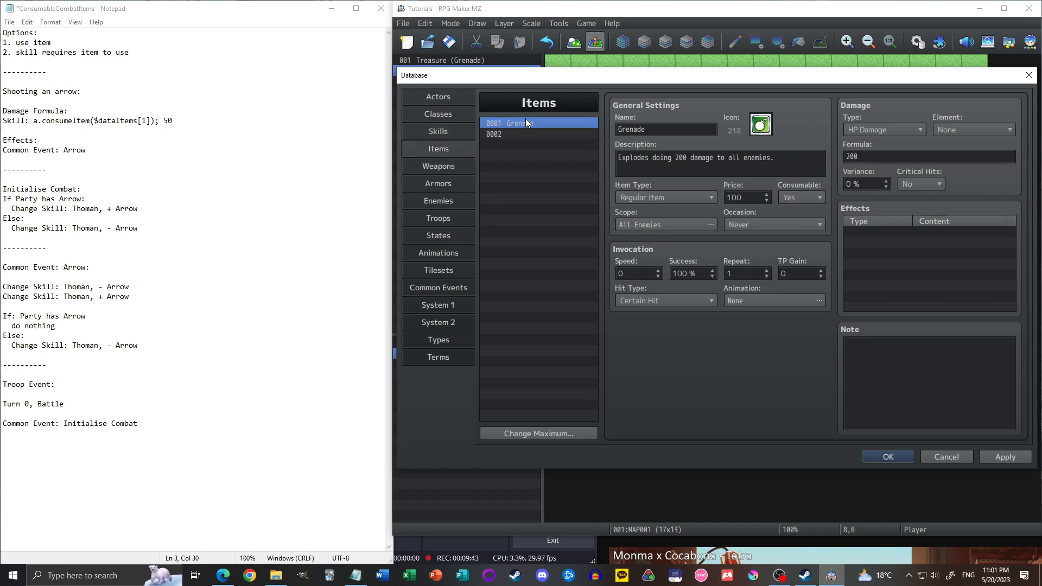
click(459, 131)
click(943, 156)
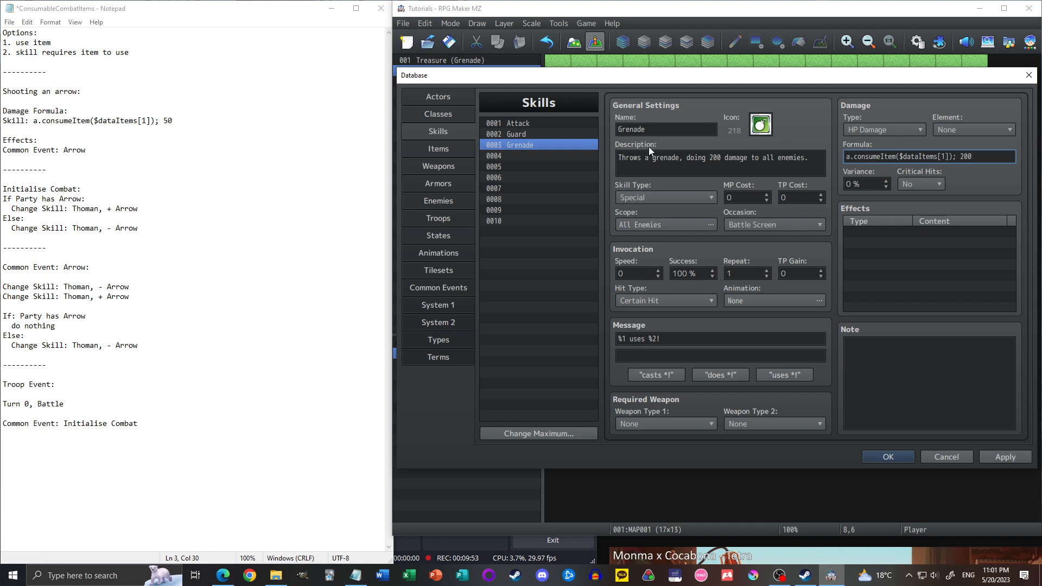
click(951, 156)
text())
click(895, 233)
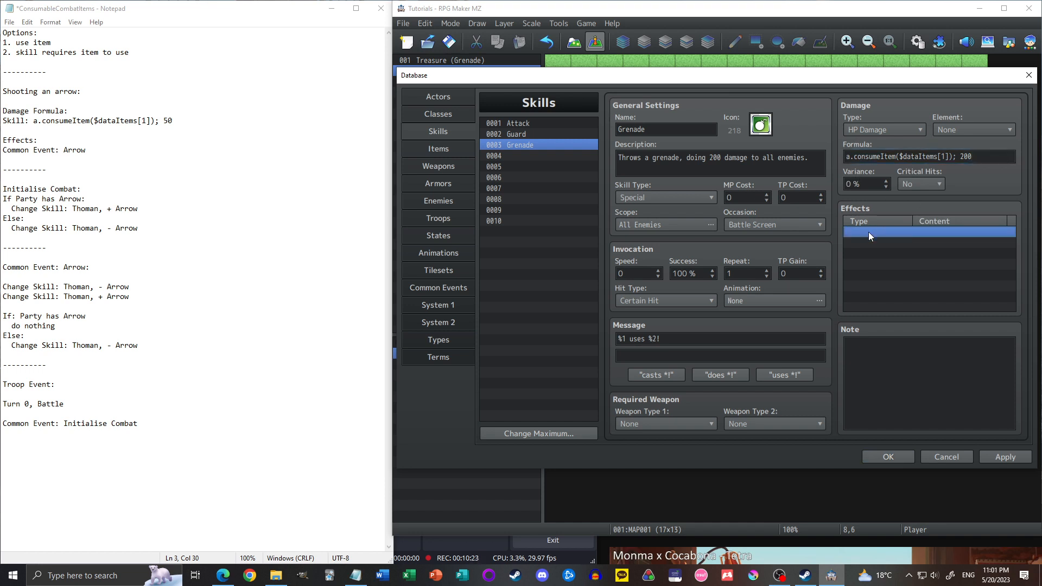
- Name common event 0001 Initialise Combat and common event 0002 Grenade (combat skill)
click(433, 291)
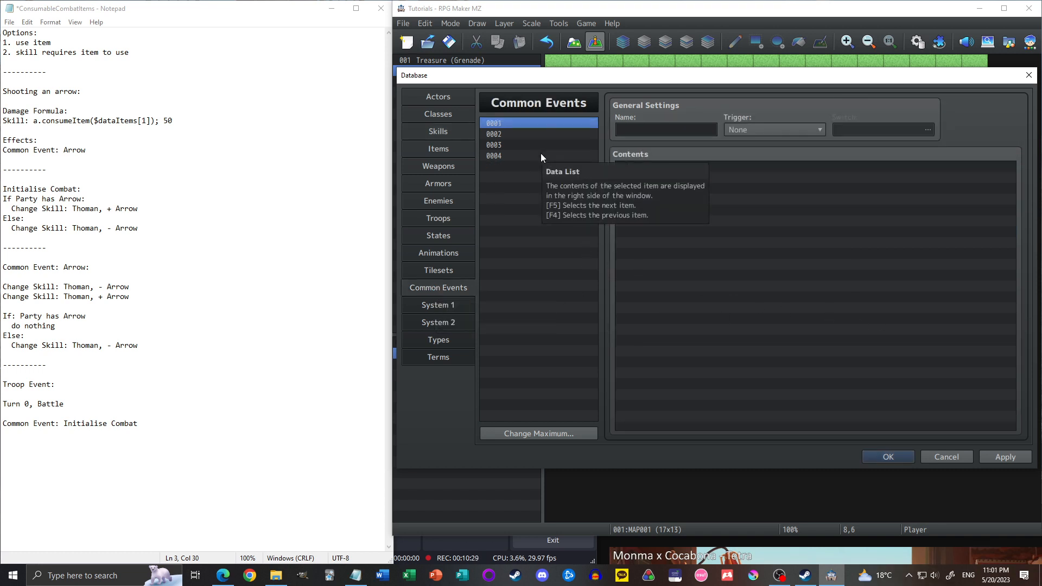
click(651, 130)
text(Initial)
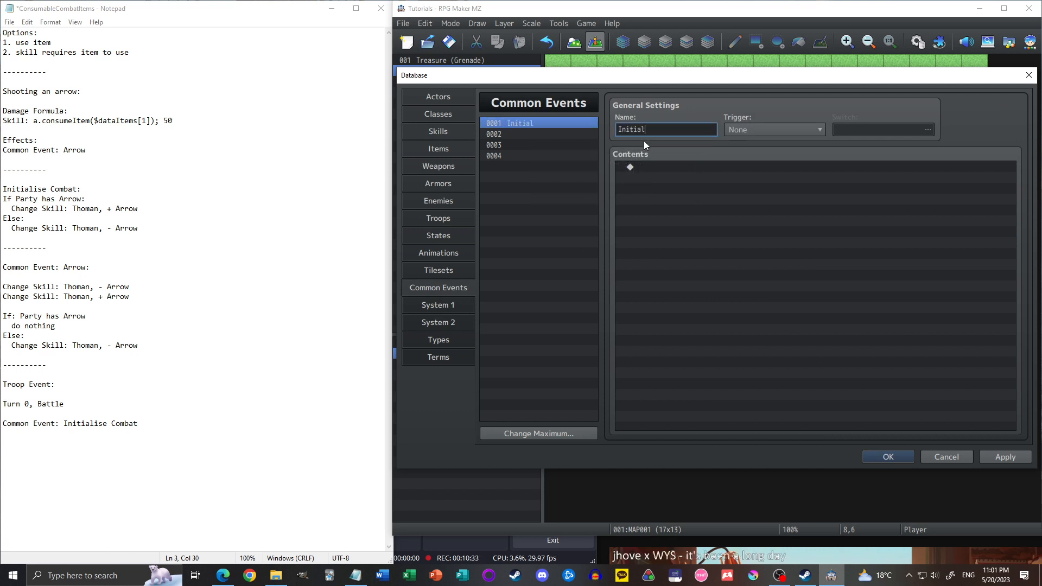
text(is e Combat)
click(553, 135)
click(673, 131)
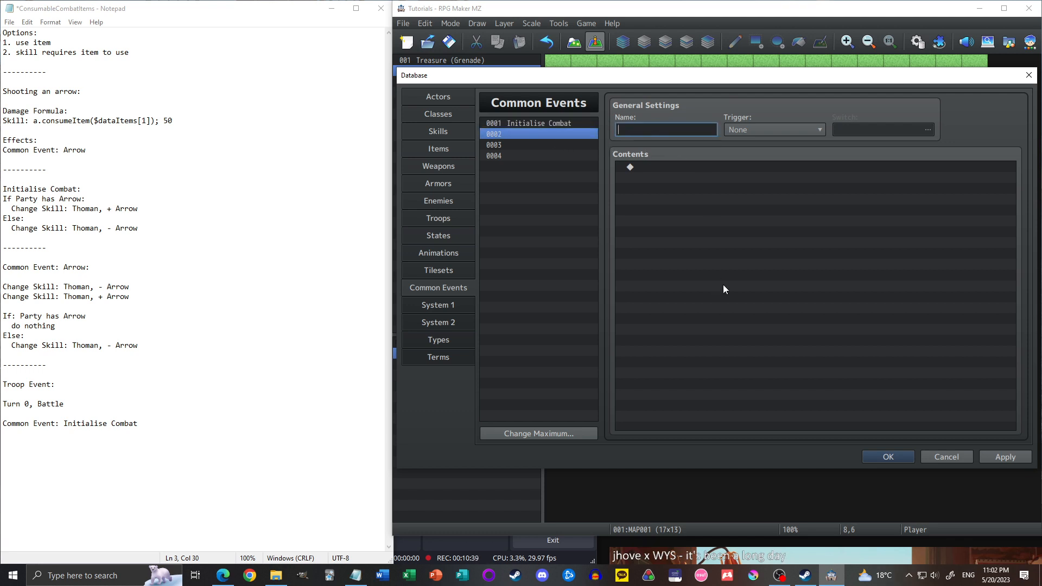
text(Grenade (combat skill))
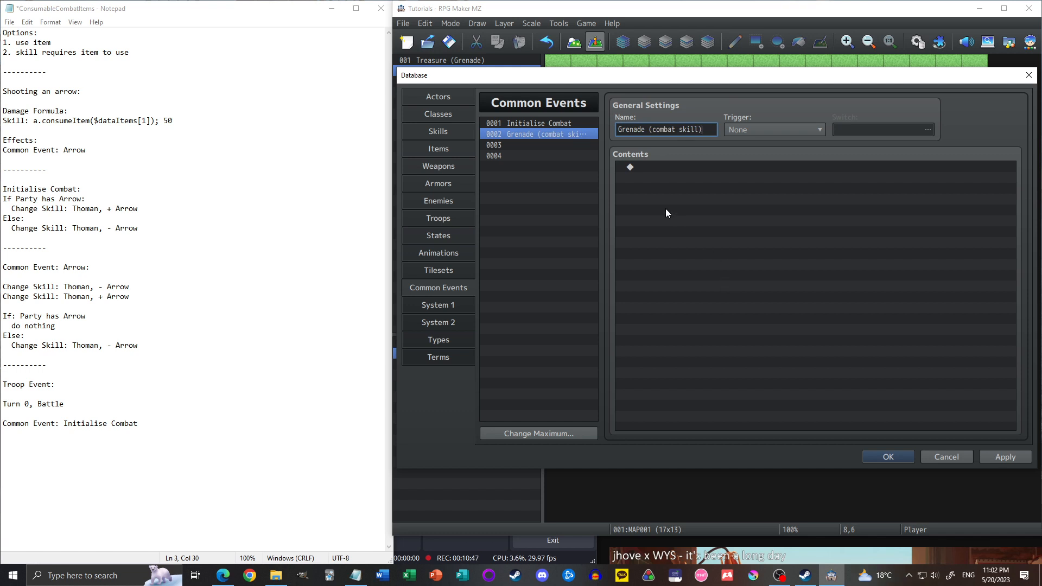
- Rename common event 0002 as Grenade (combat)
click(566, 125)
click(577, 133)
click(687, 129)
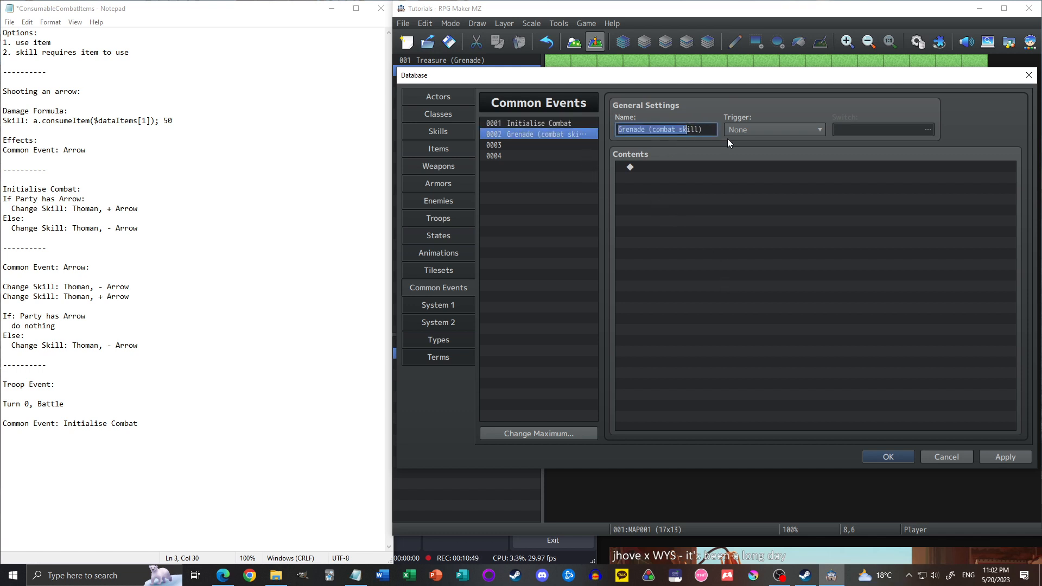
key(Right)
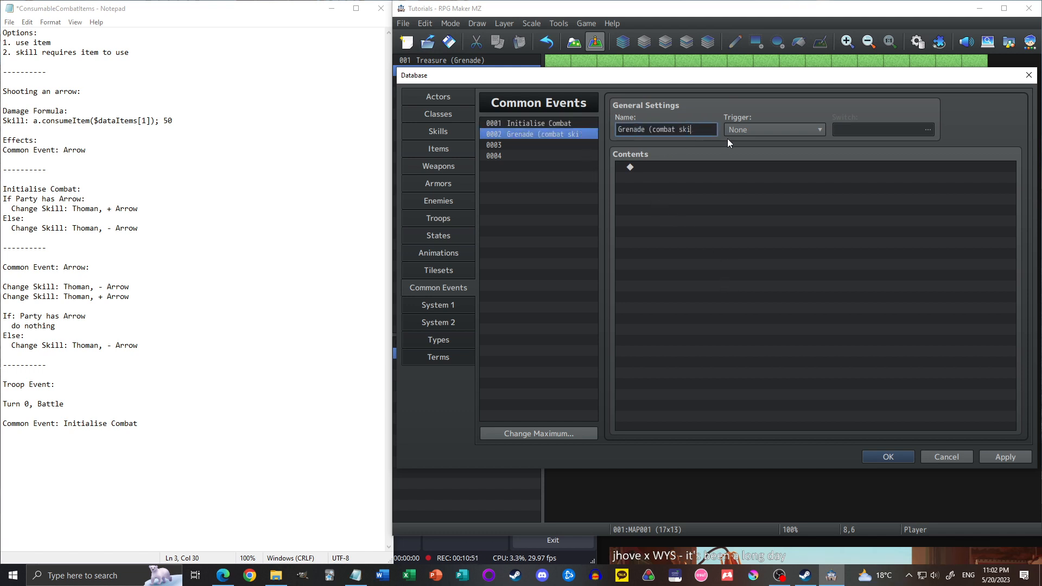
key(BackSpace)
key(BackSpace)
key(BackSpace)
key(BackSpace)
key(BackSpace)
key(BackSpace)
key(BackSpace)
key(BackSpace)
text(t))
click(647, 168)
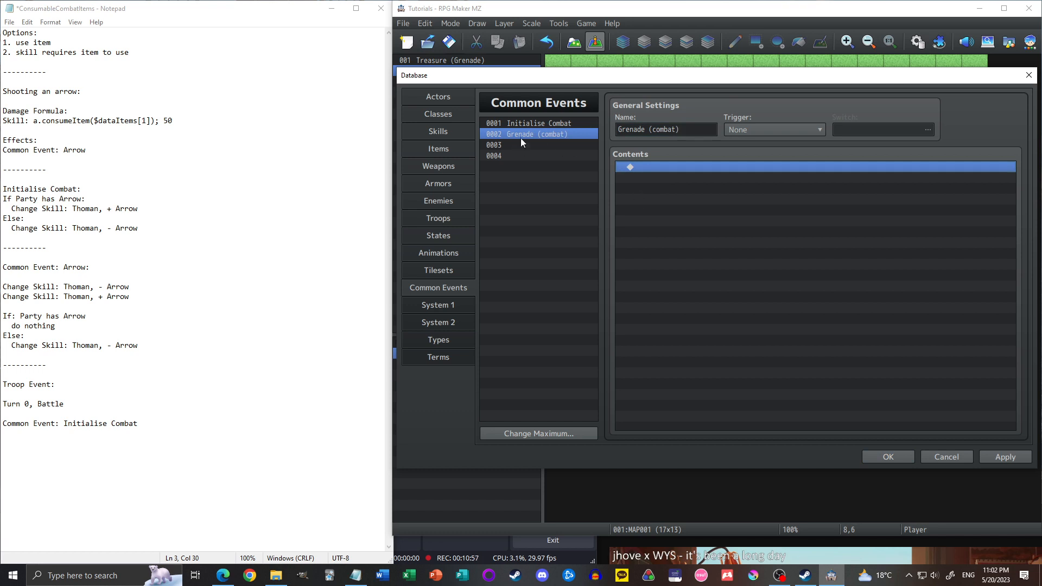
- Add a conditional branch to the Initialise Combat common event that checks whether the party has the Grenade item
click(562, 124)
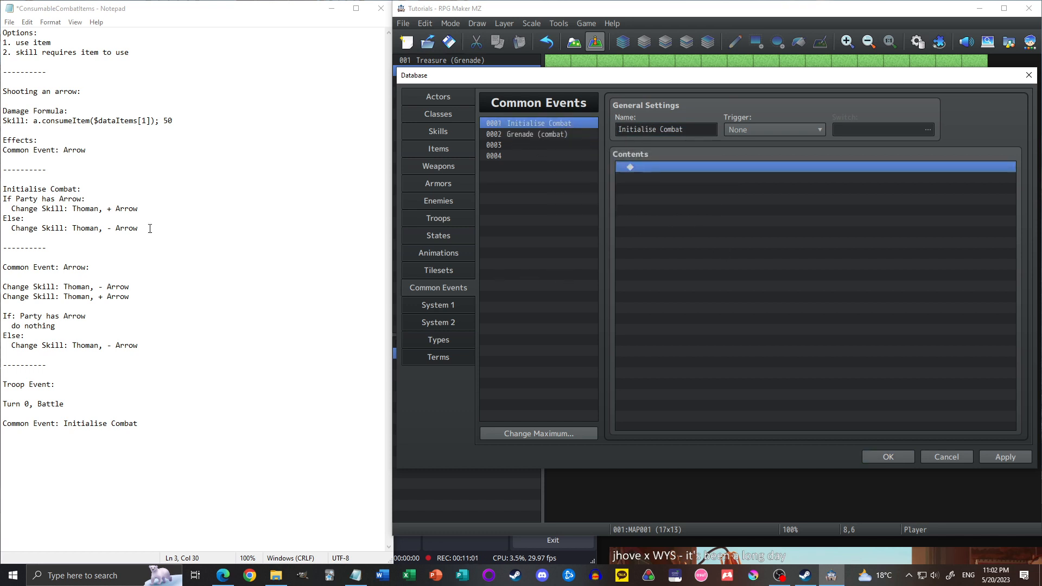
double_click(673, 168)
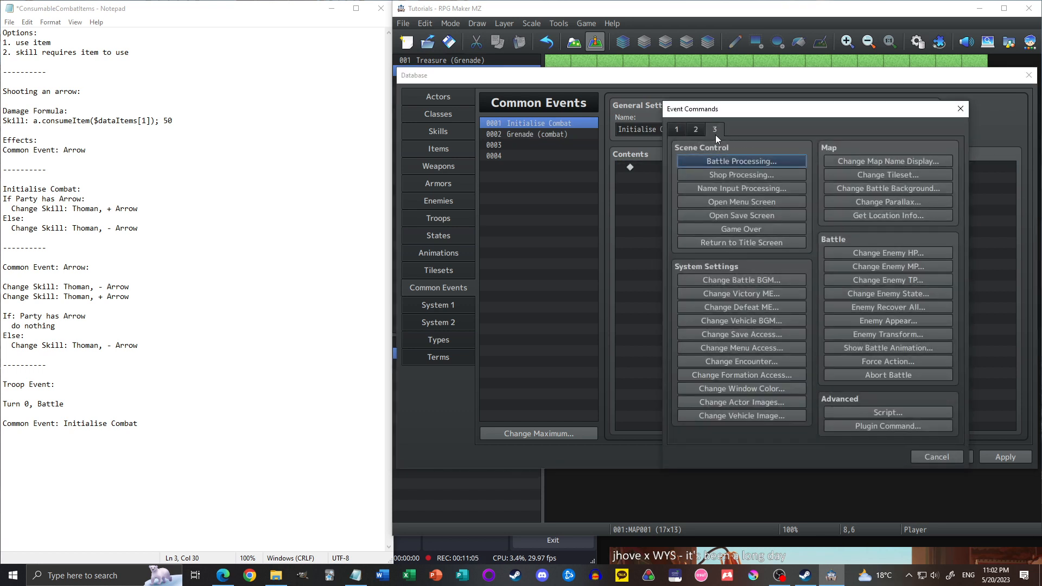
click(675, 130)
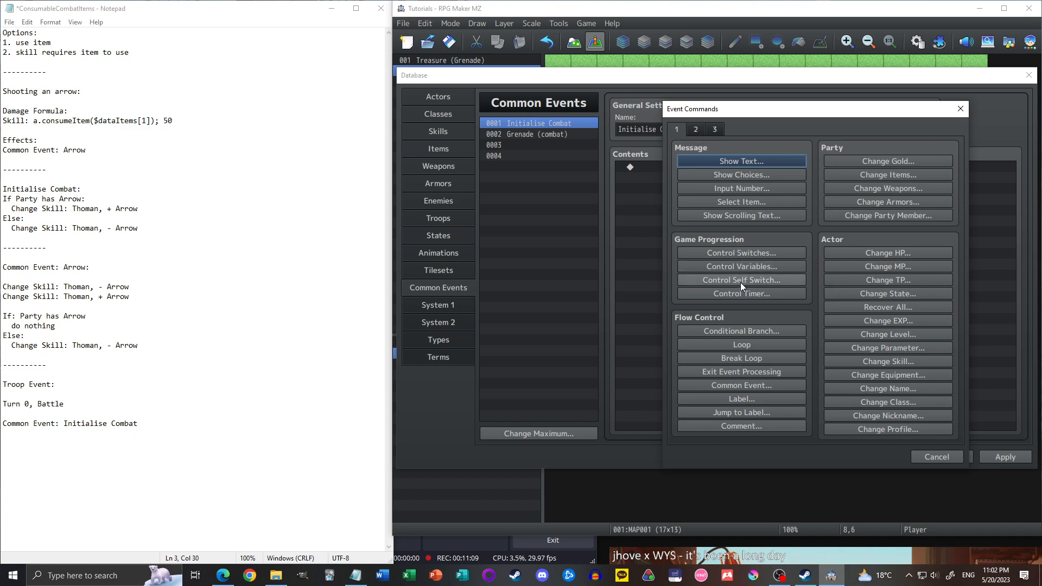
click(738, 331)
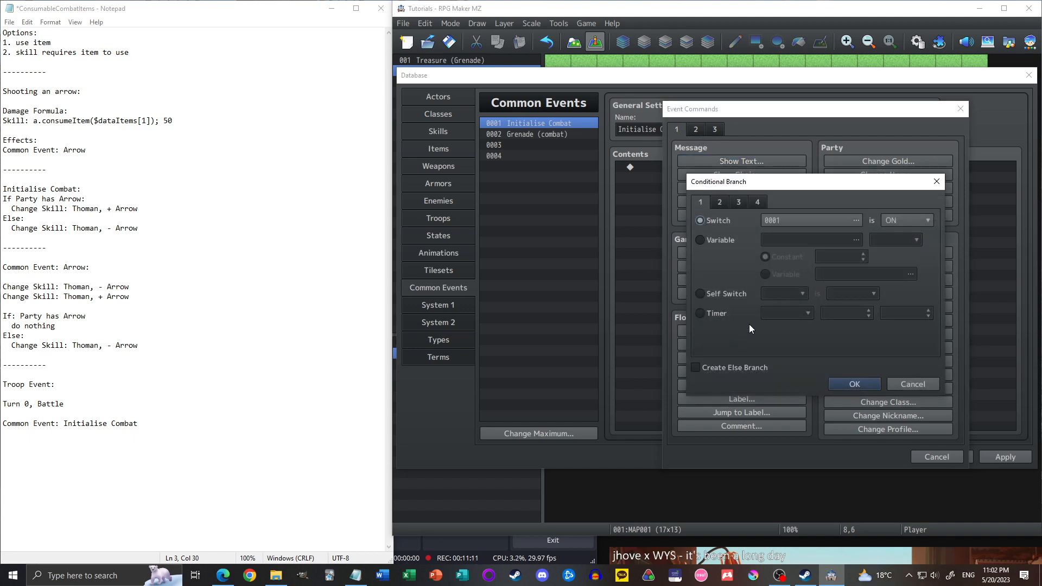
click(717, 204)
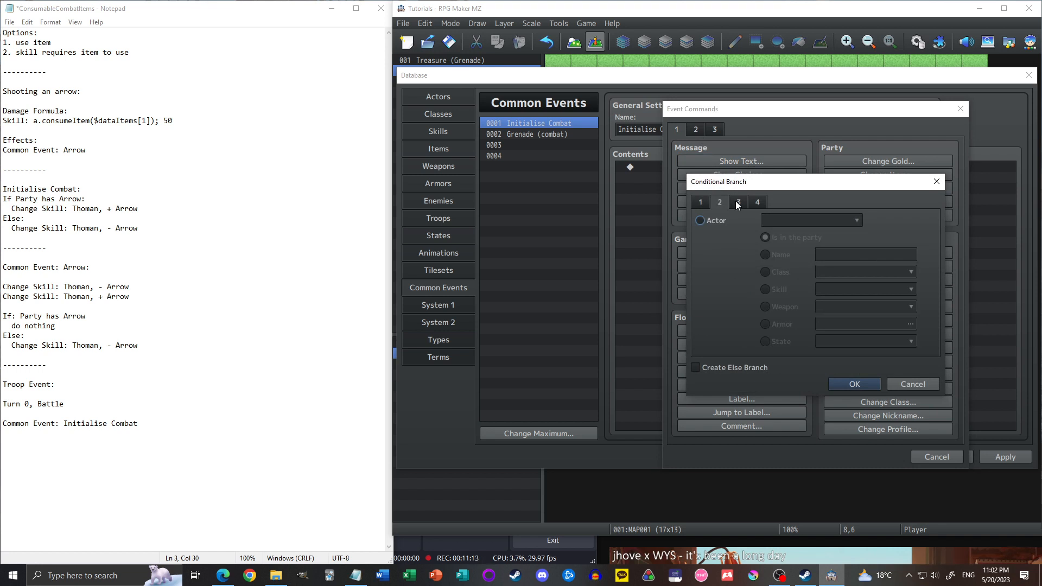
click(737, 202)
click(757, 202)
click(714, 240)
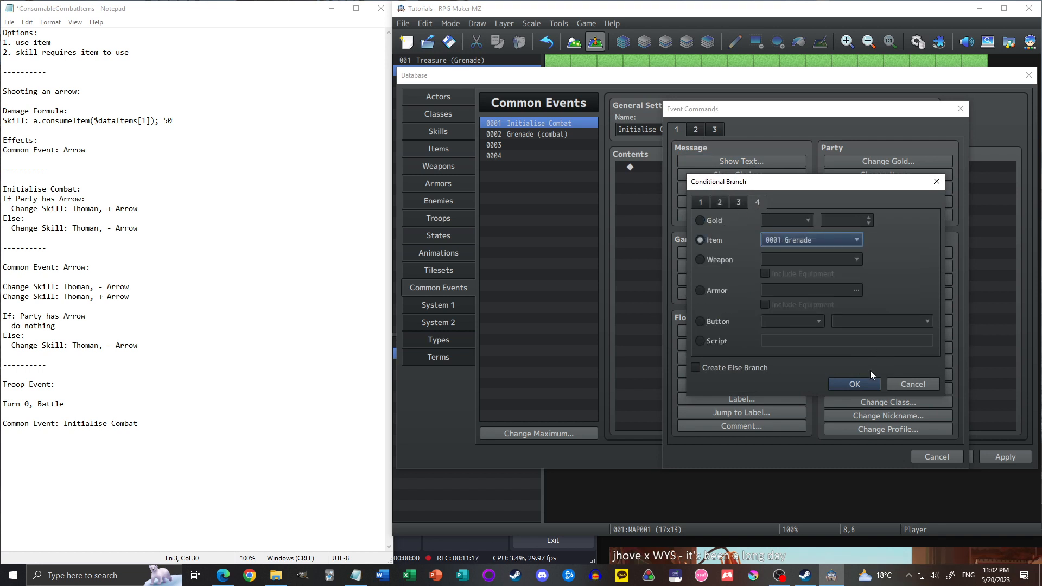
click(853, 383)
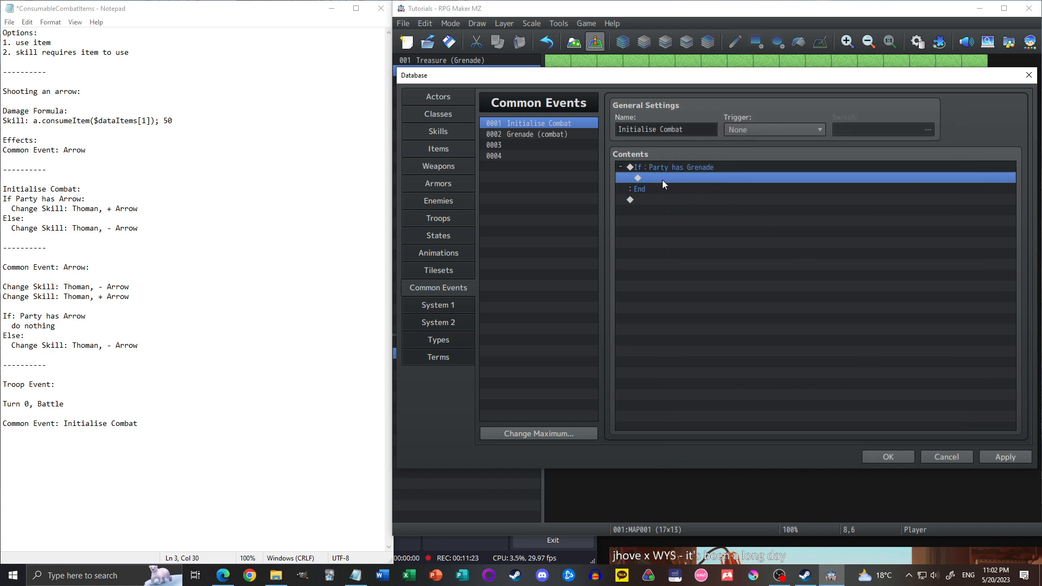
- Inside the Party has Grenade branch, add a Change Skill command that makes Reid learn the Grenade skill
double_click(662, 180)
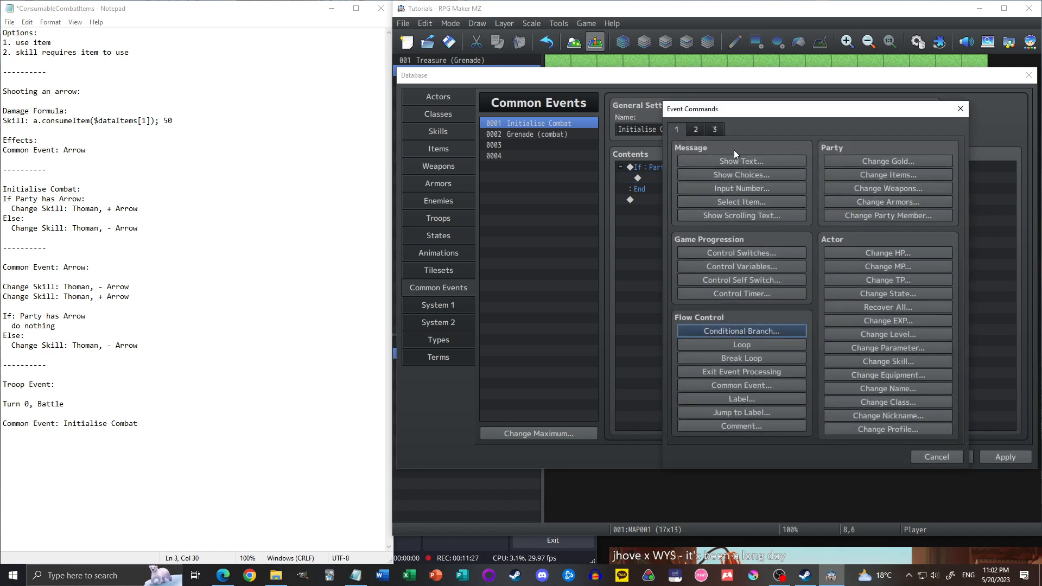
click(700, 132)
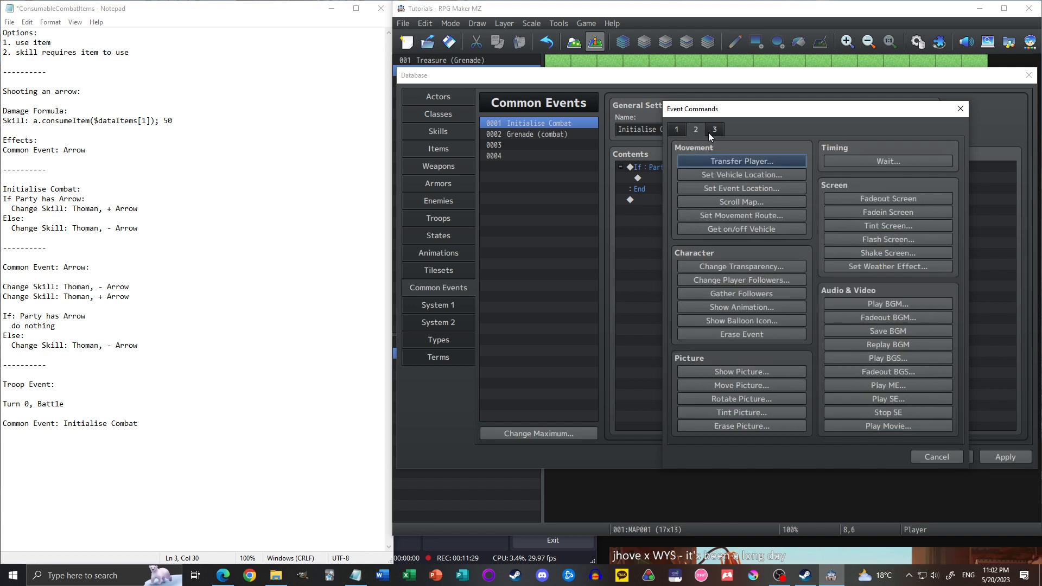
click(719, 132)
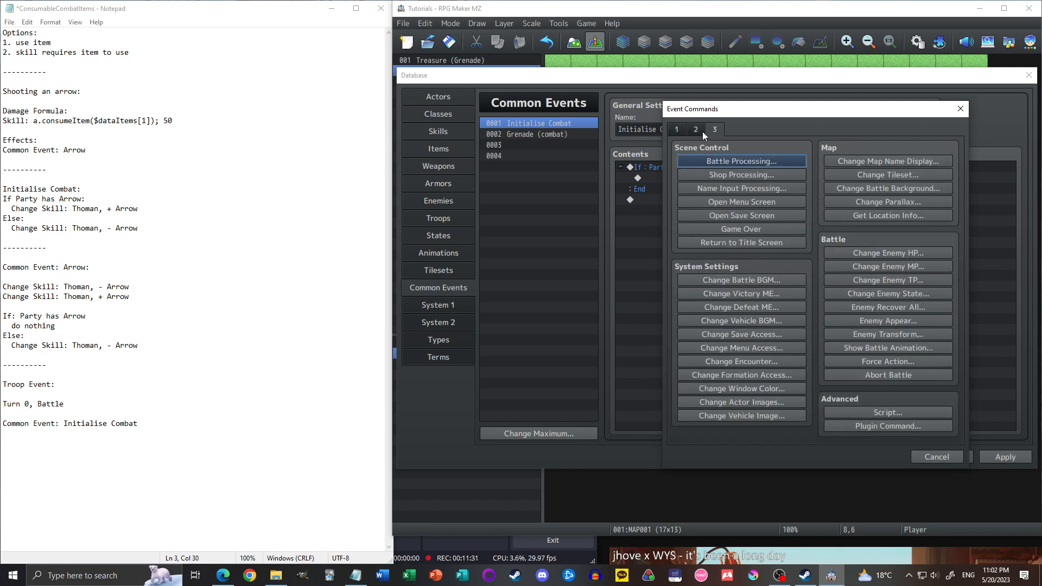
click(680, 129)
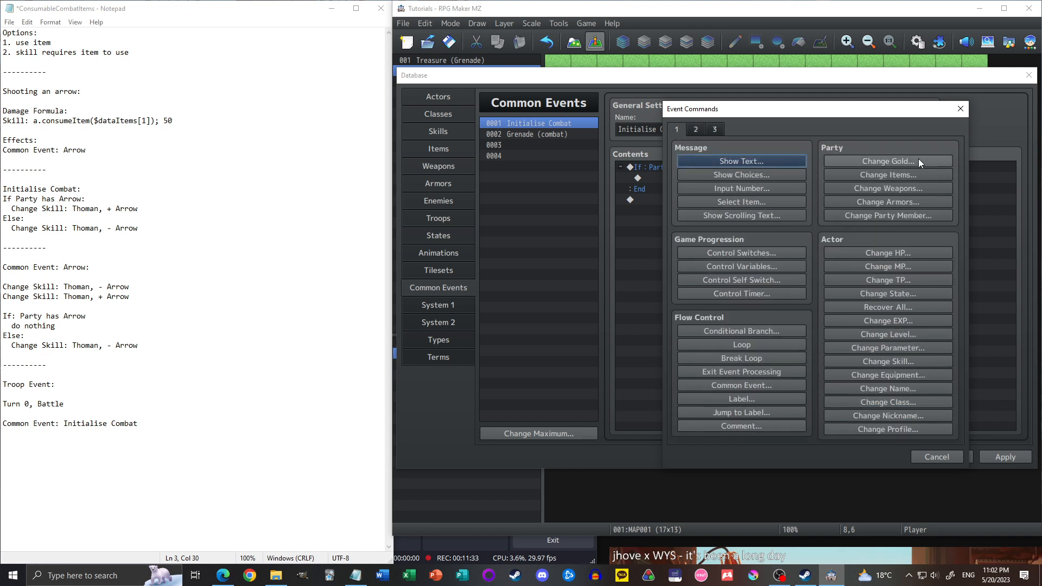
click(878, 361)
click(819, 249)
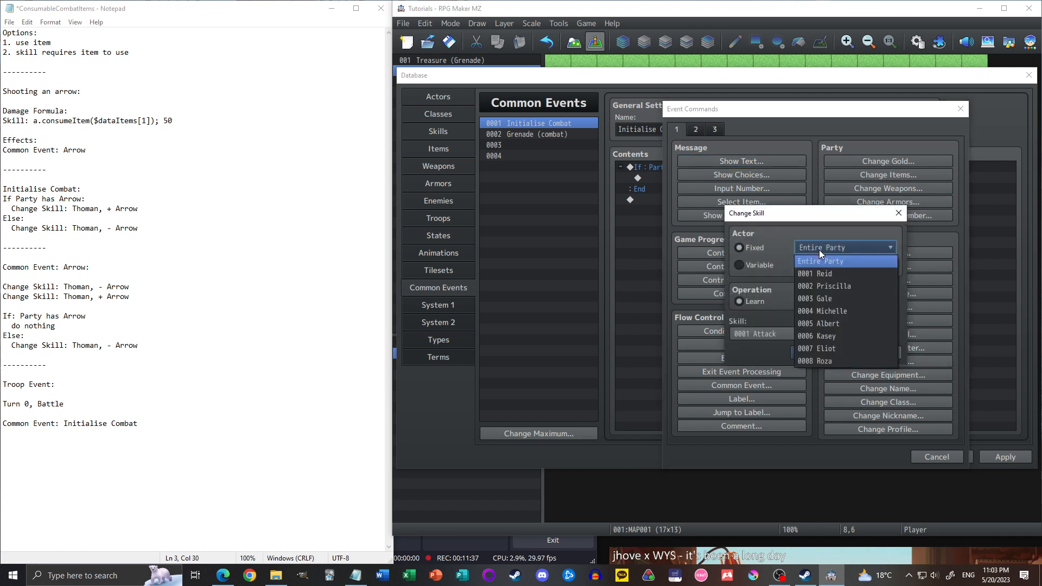
click(828, 262)
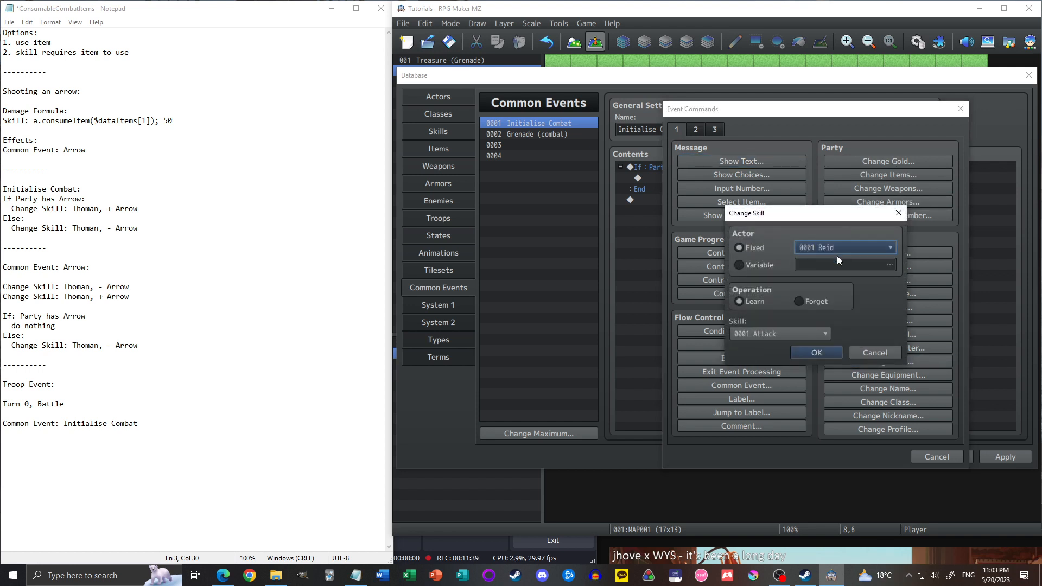
click(764, 334)
click(776, 370)
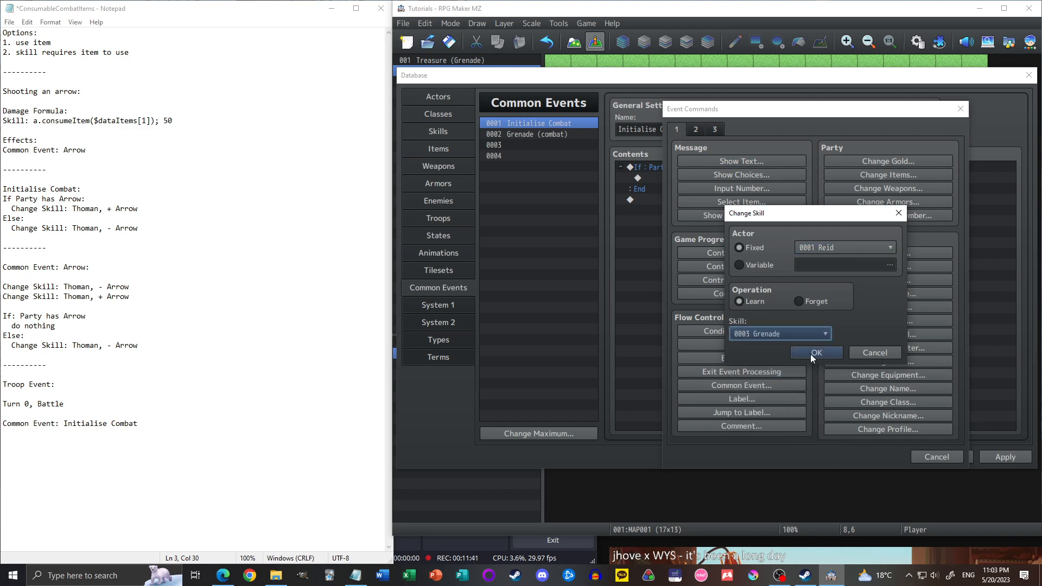
click(813, 353)
- Add an Else branch to the Party has Grenade condition in Initialise Combat
click(672, 171)
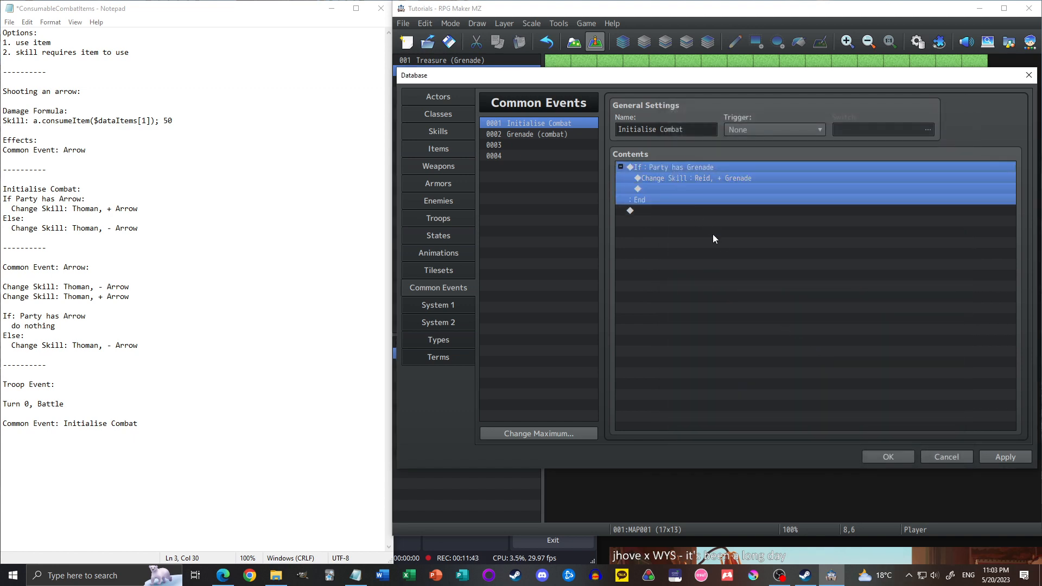
key(space)
click(696, 370)
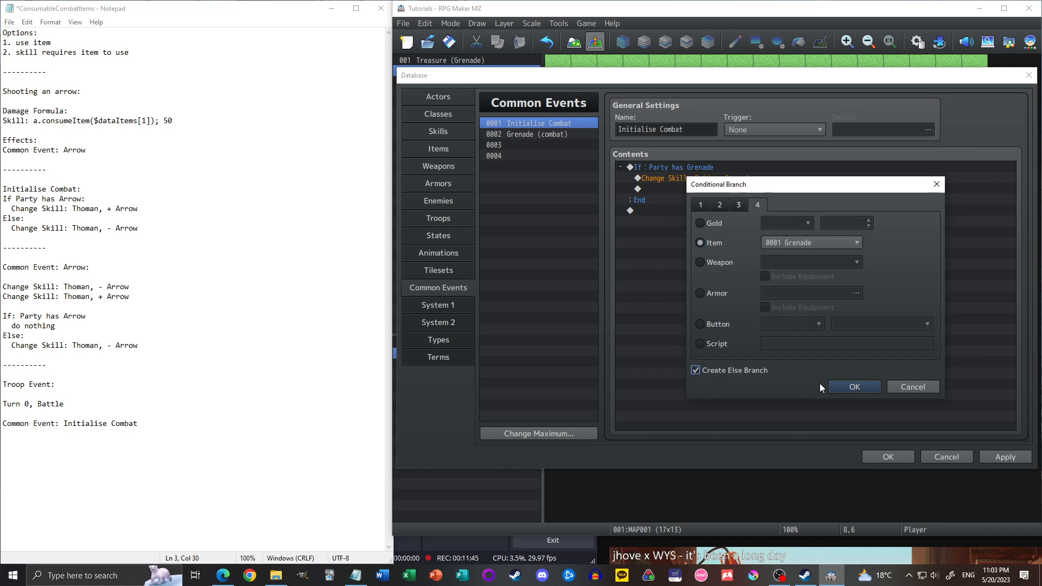
click(854, 386)
- Copy the Change Skill command into the Else branch, set it to make Reid forget Grenade, and apply the changes
click(683, 178)
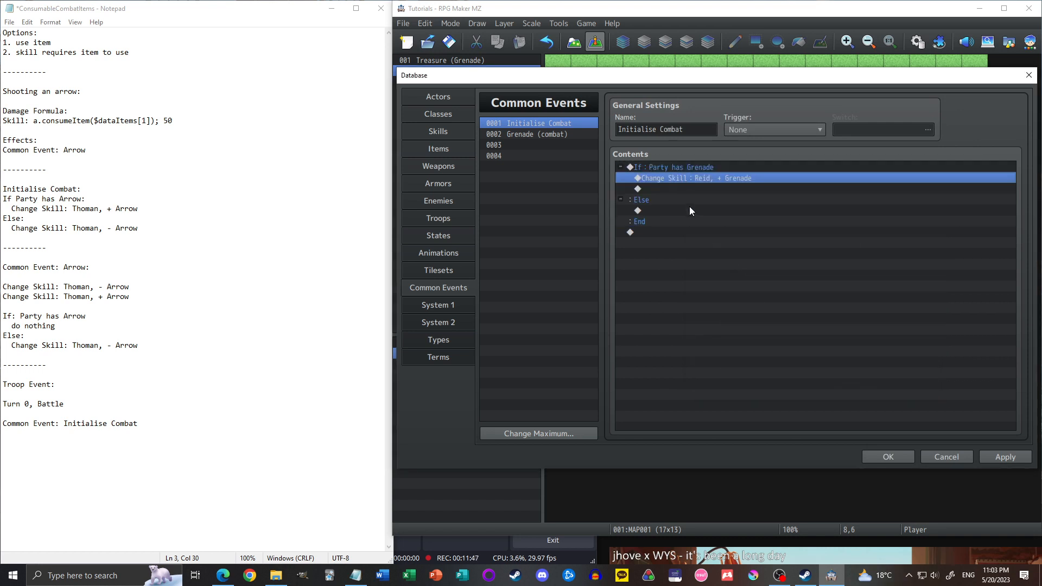
click(662, 213)
key(ctrl+v)
key(Up)
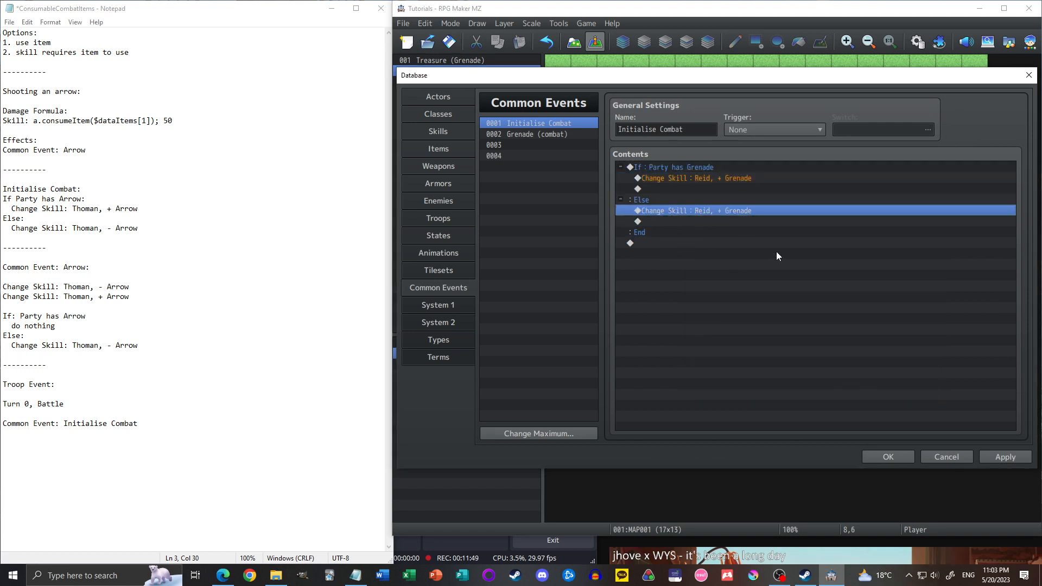
key(space)
click(799, 303)
click(820, 355)
click(1005, 457)
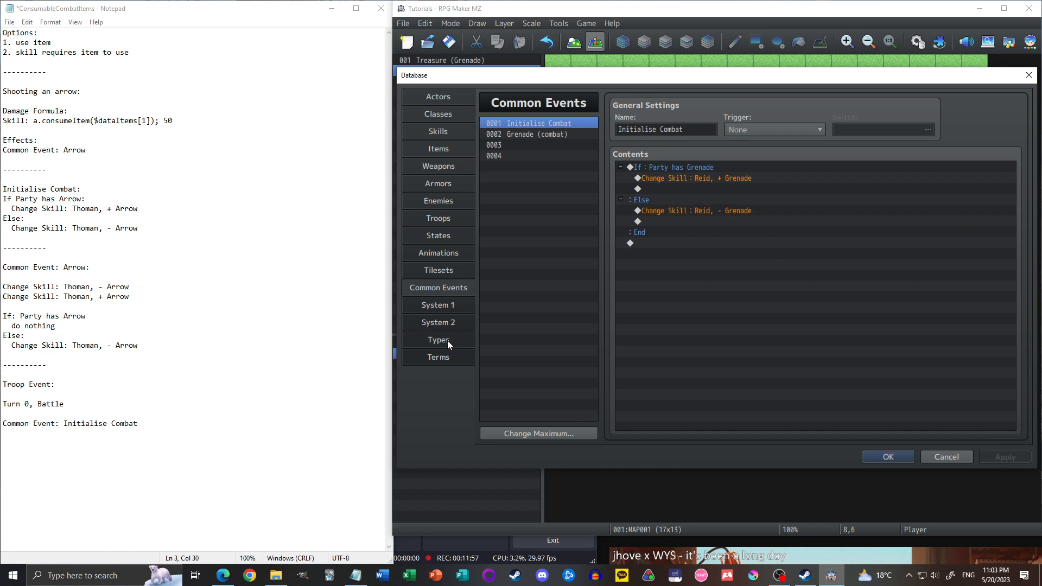
- Remove Kasey and Eliot from the starting party, leaving Reid and Michelle, and apply the database changes
click(449, 325)
click(451, 307)
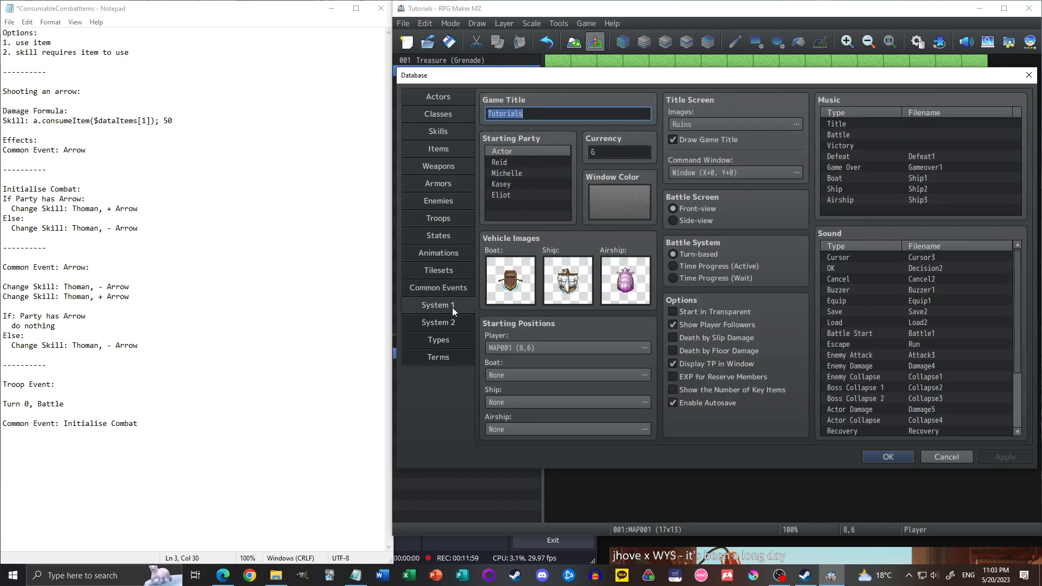
click(521, 185)
key(Delete)
key(Delete)
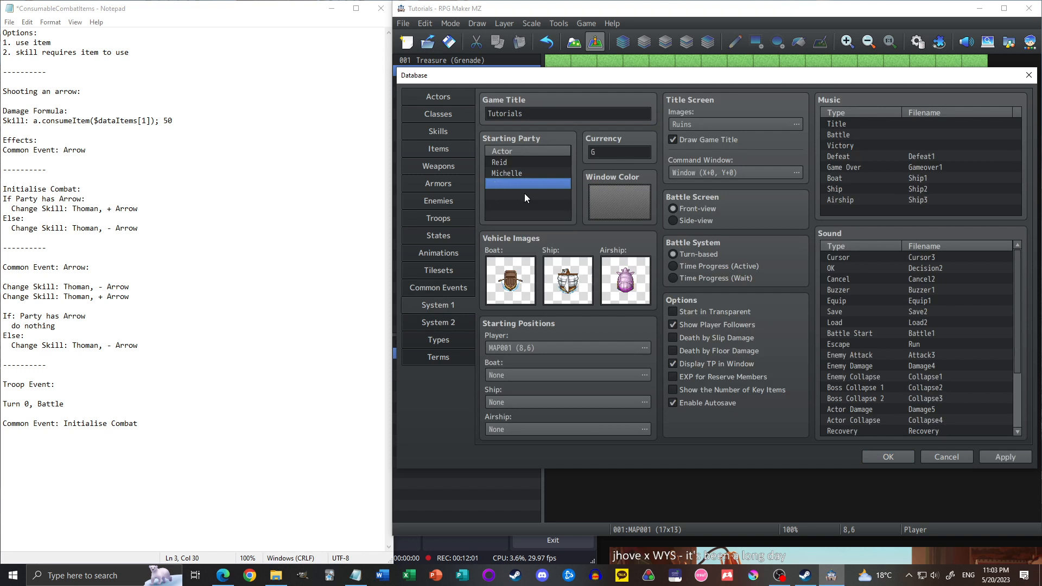
click(504, 161)
click(509, 174)
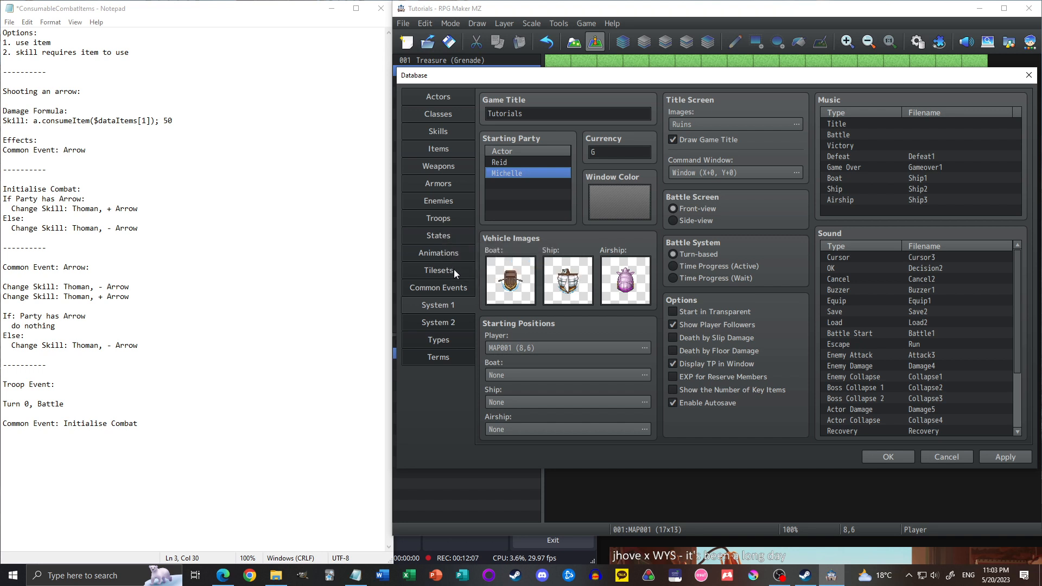
click(455, 288)
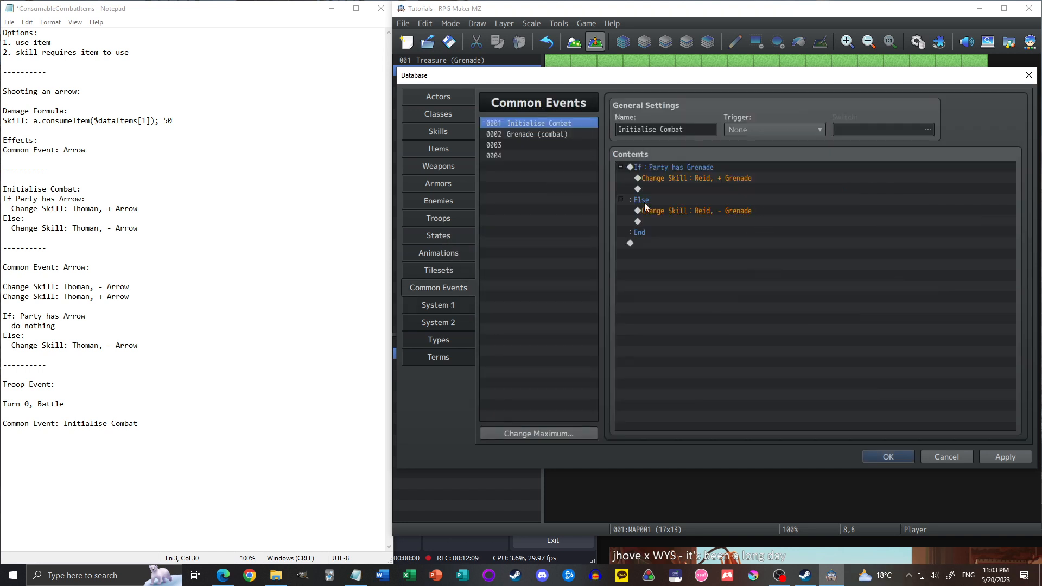
click(1022, 457)
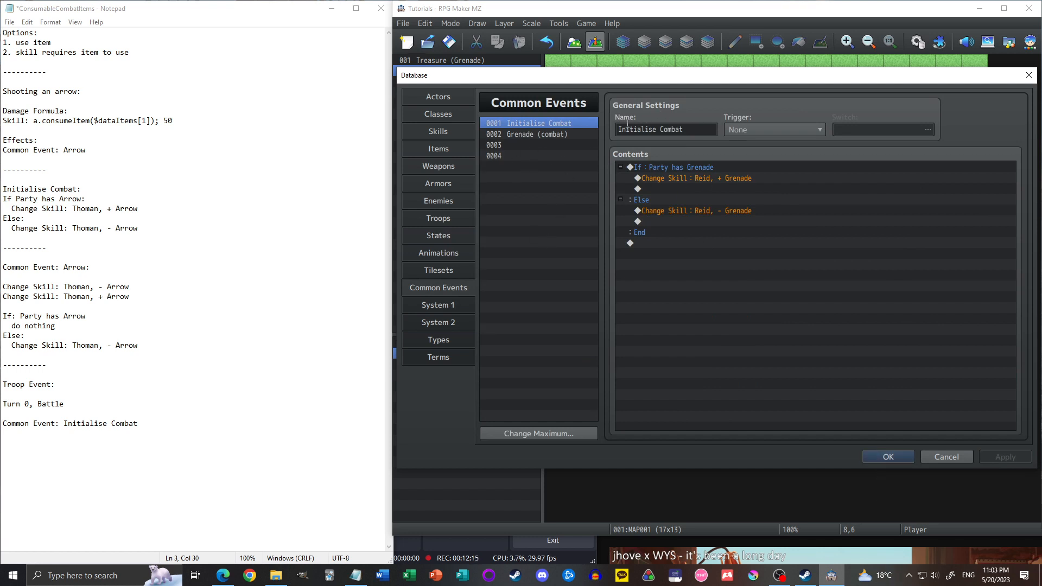
- Set the Goblin*2 troop's battle event page to run on Turn 0 and keep its span at Battle
click(442, 218)
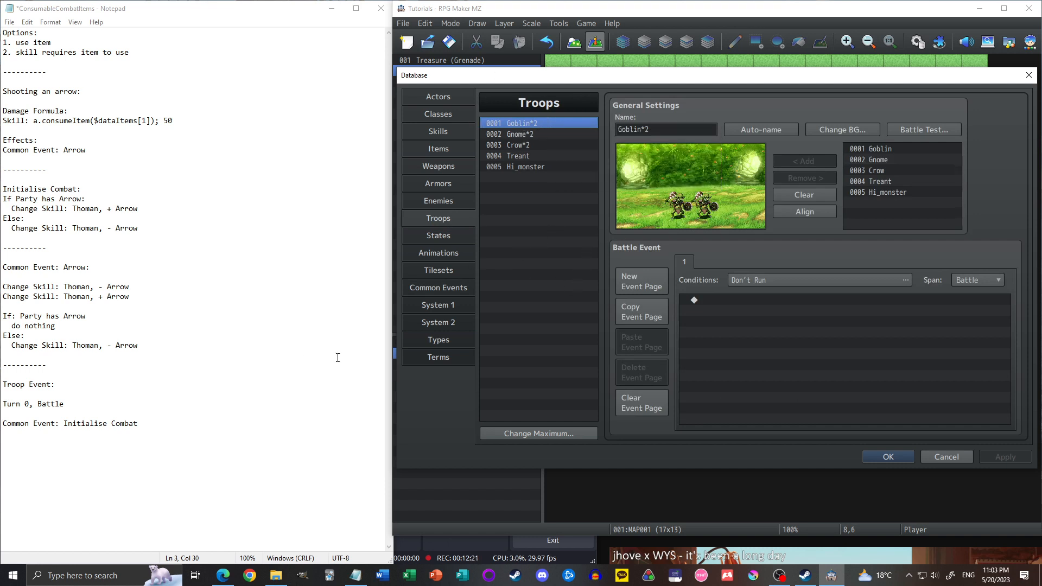
double_click(737, 282)
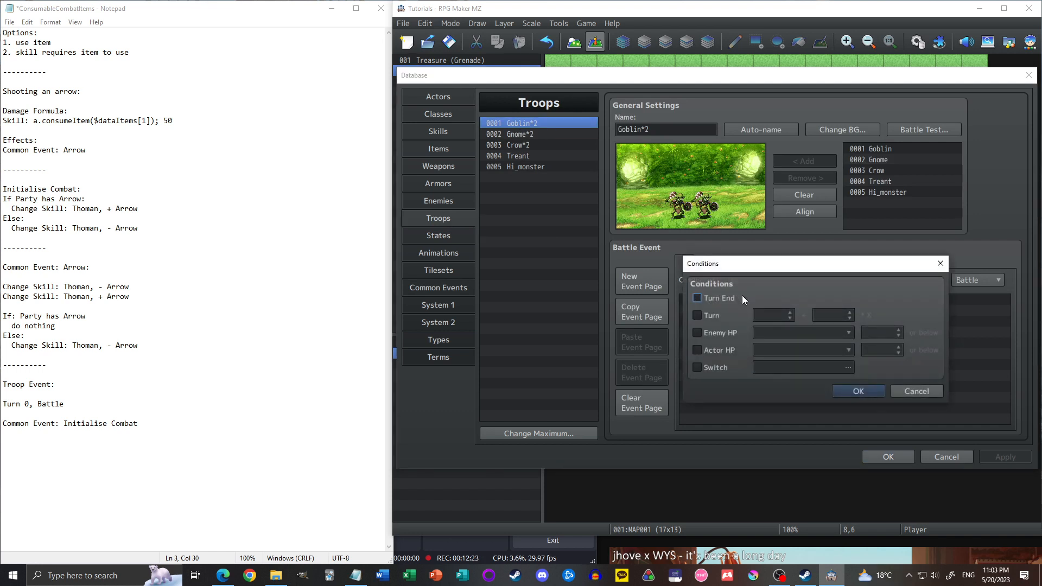
click(708, 315)
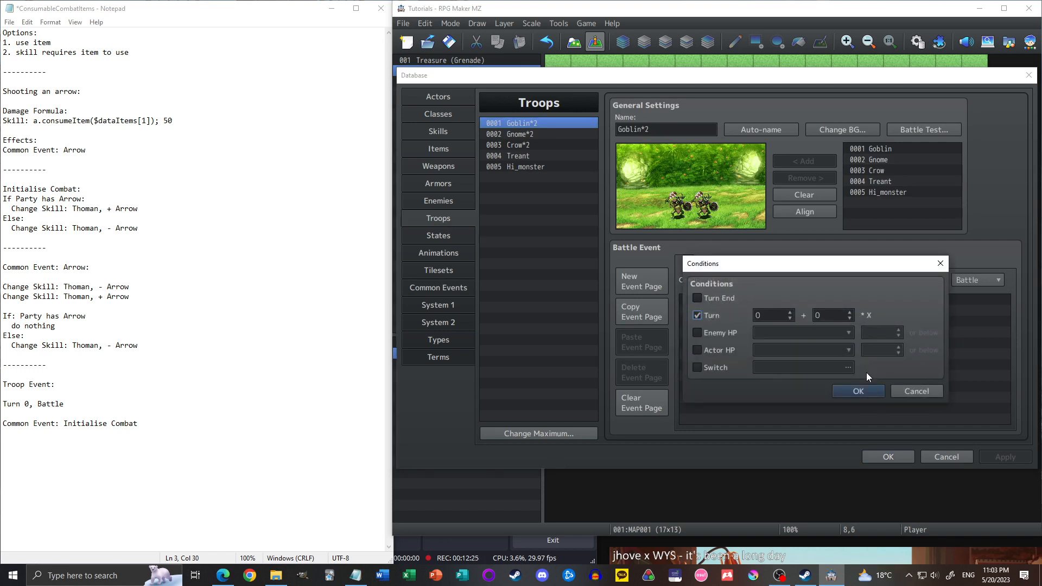
click(865, 392)
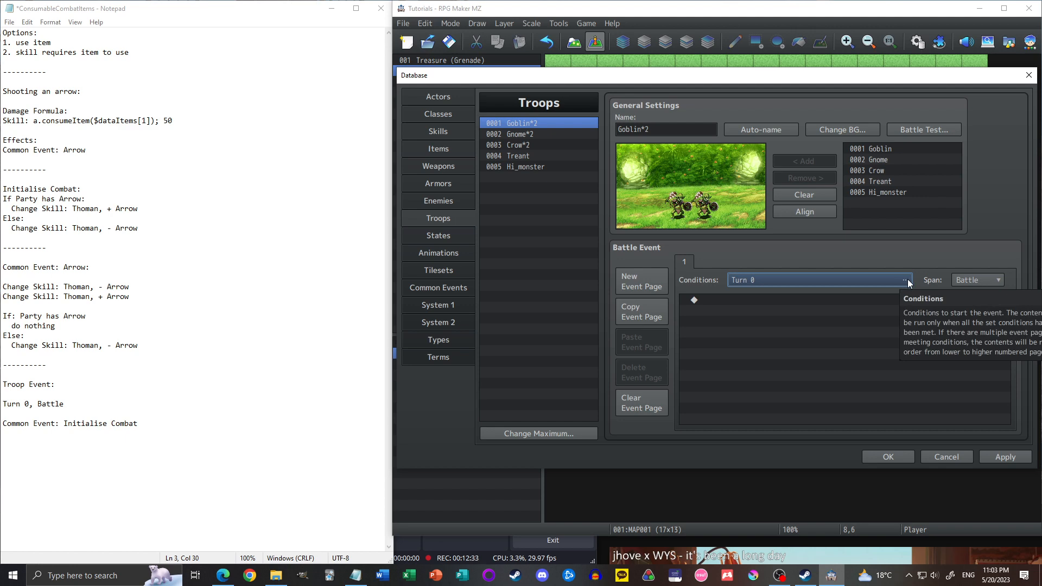
click(974, 281)
click(976, 283)
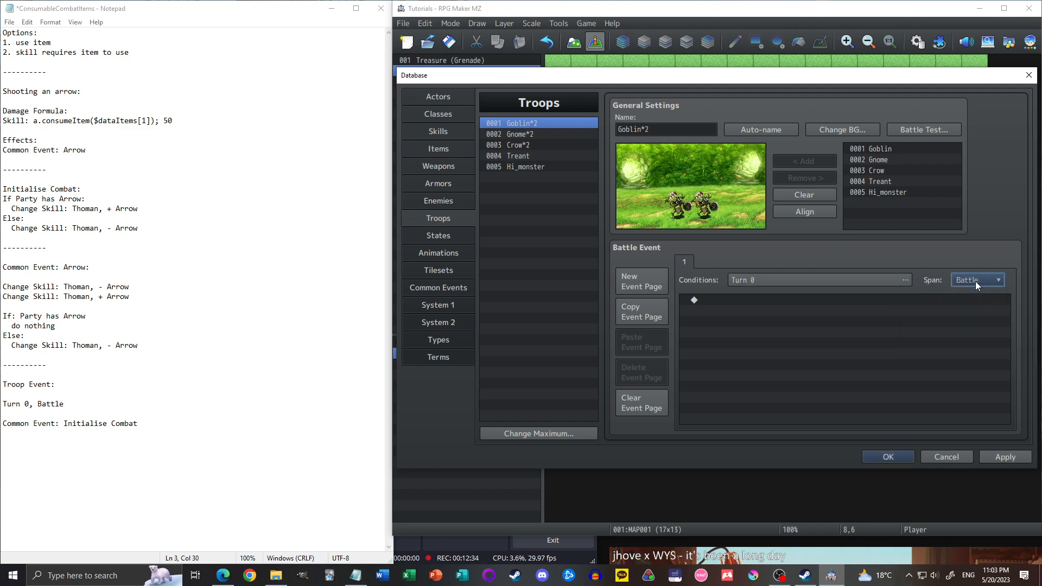
- Add a Common Event command calling Initialise Combat to the Goblin*2 troop's battle event page and apply the changes
double_click(748, 302)
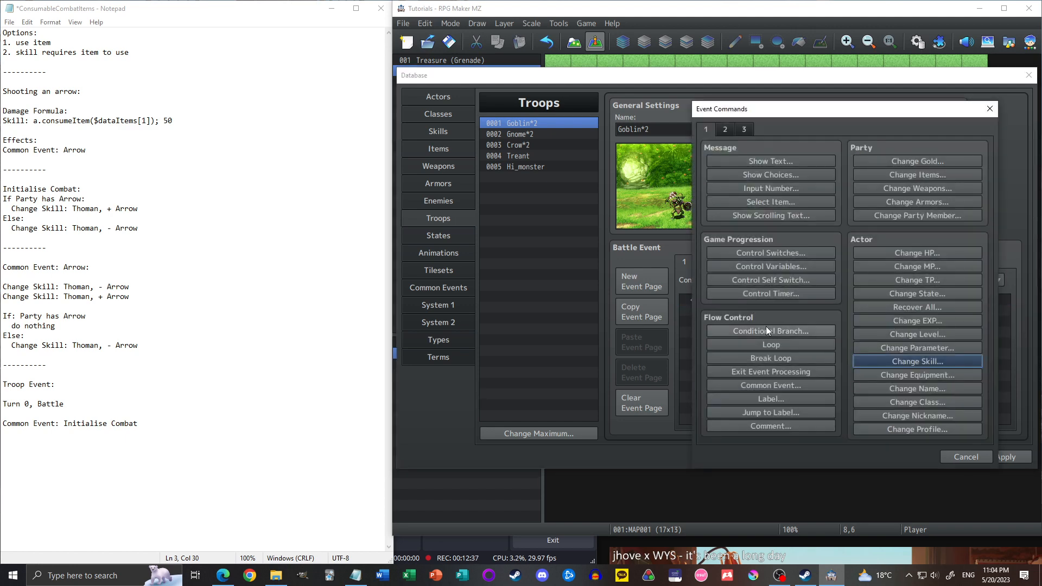
click(739, 132)
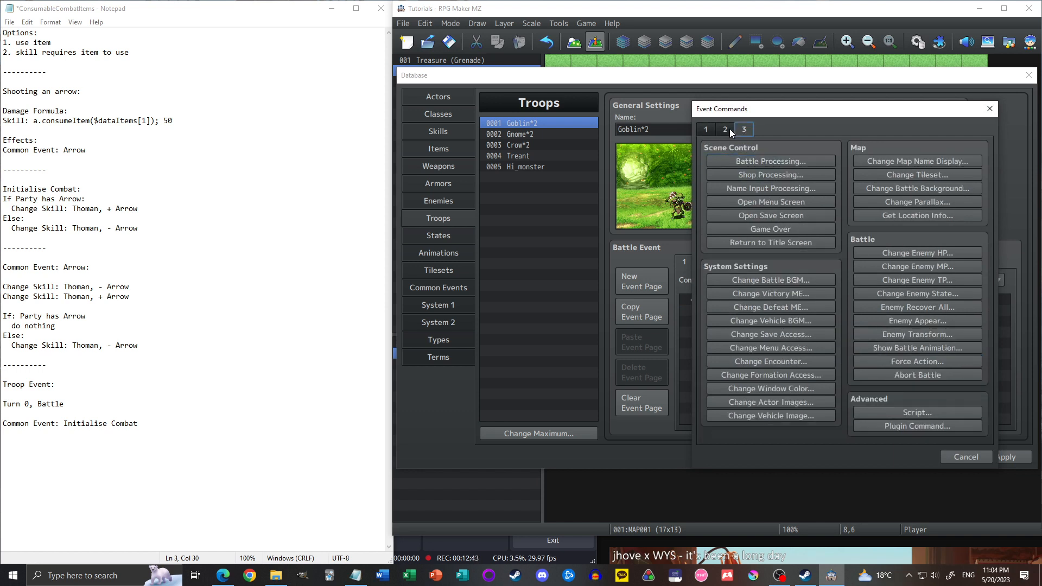
click(726, 131)
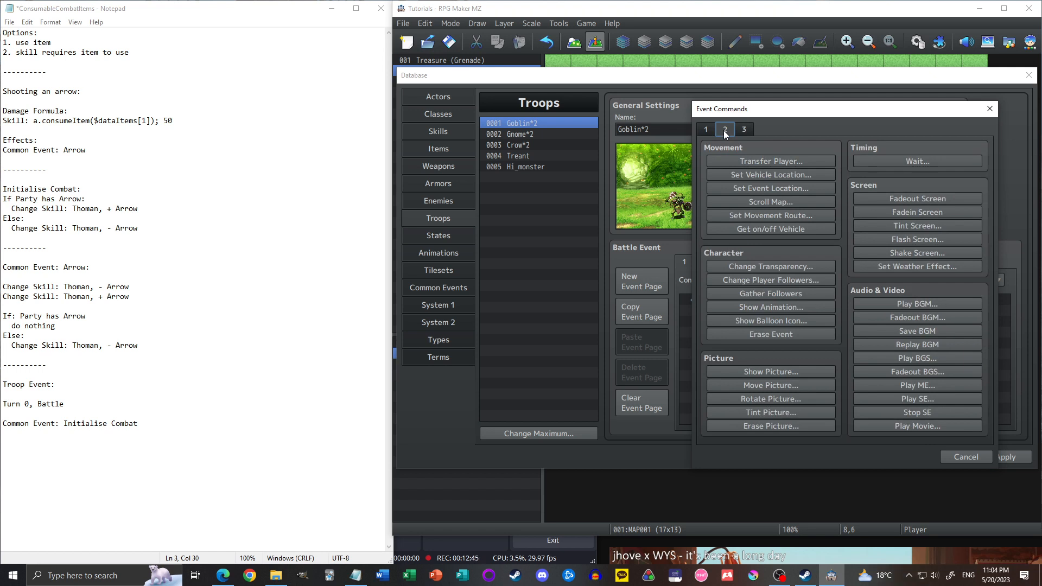
click(705, 131)
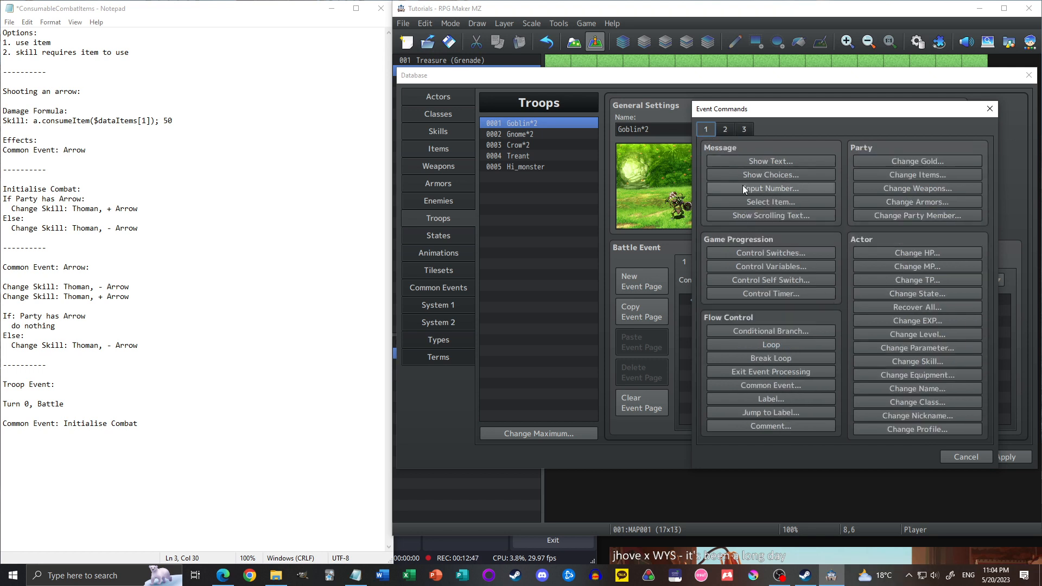
click(776, 384)
click(823, 307)
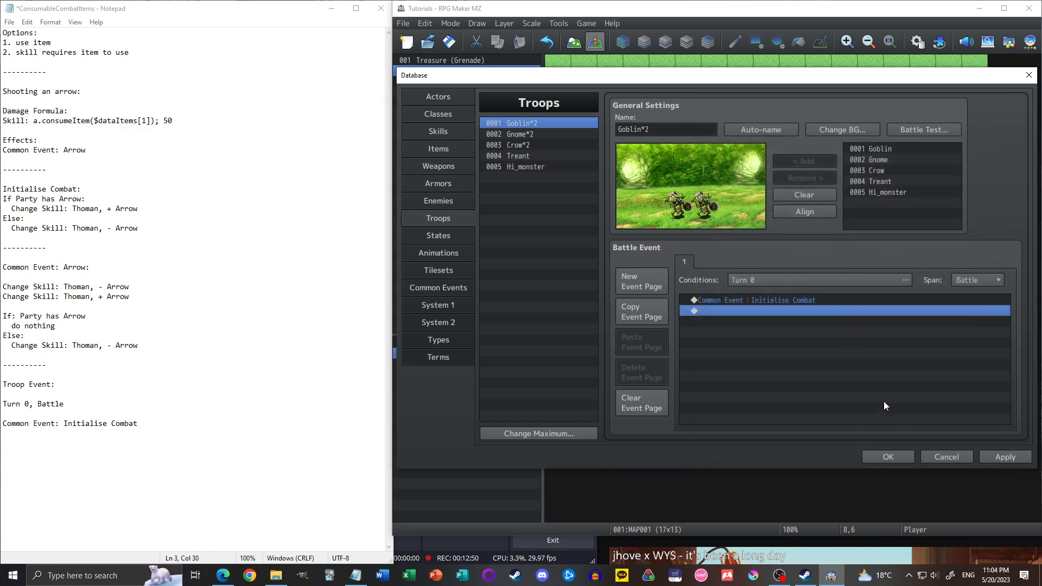
click(1000, 451)
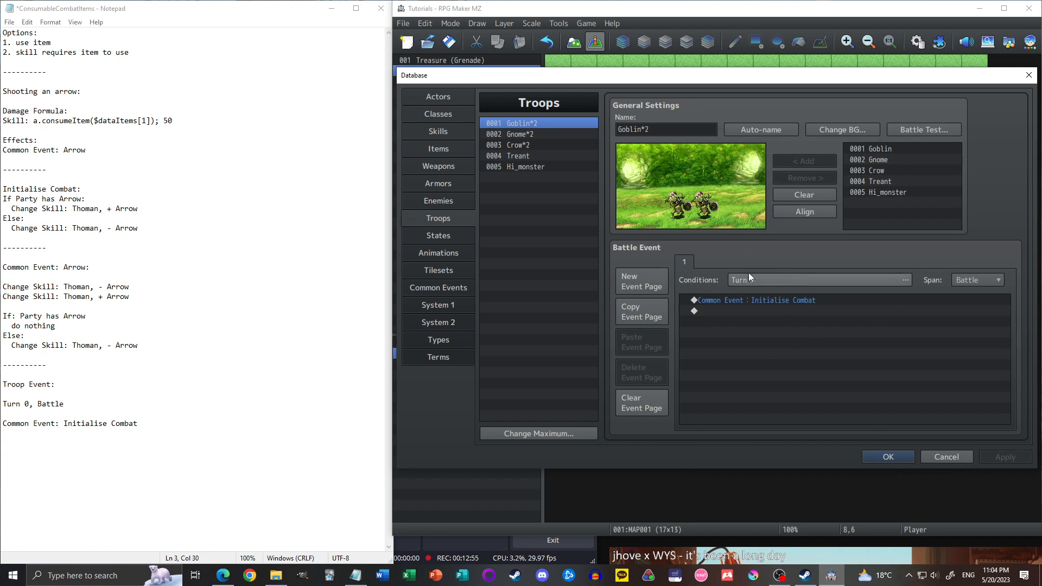
- Copy the Goblin*2 battle event page and paste it into the Gnome*2, Crow*2, Treant and Hi_monster troops
click(647, 311)
click(528, 134)
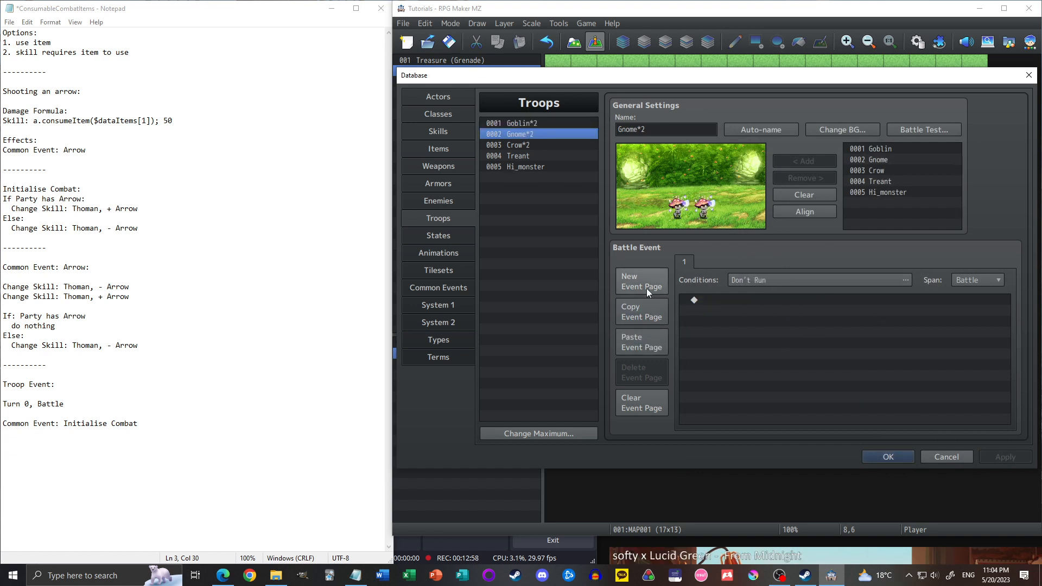
click(647, 337)
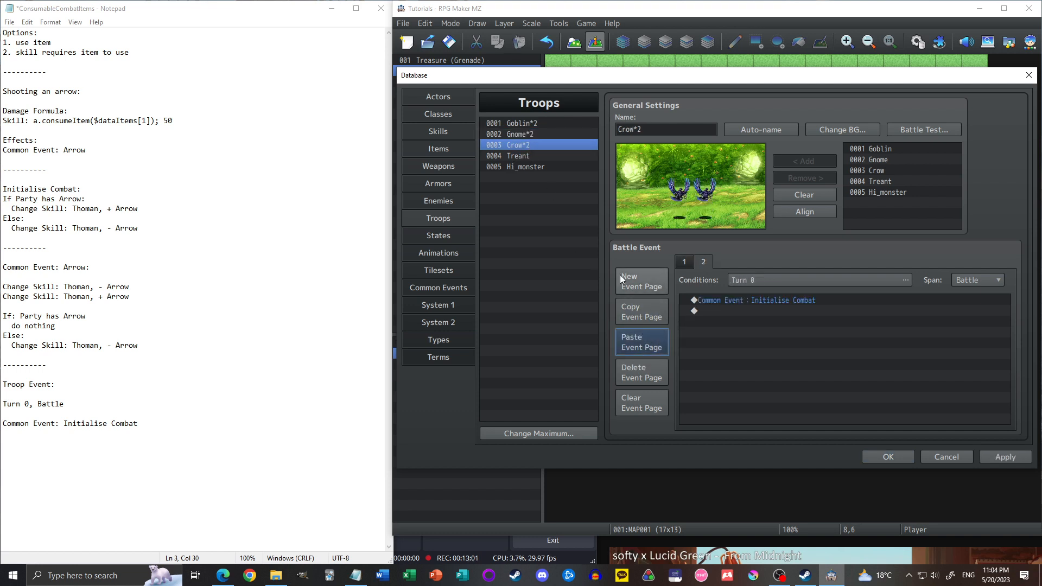
click(537, 157)
click(646, 346)
click(530, 165)
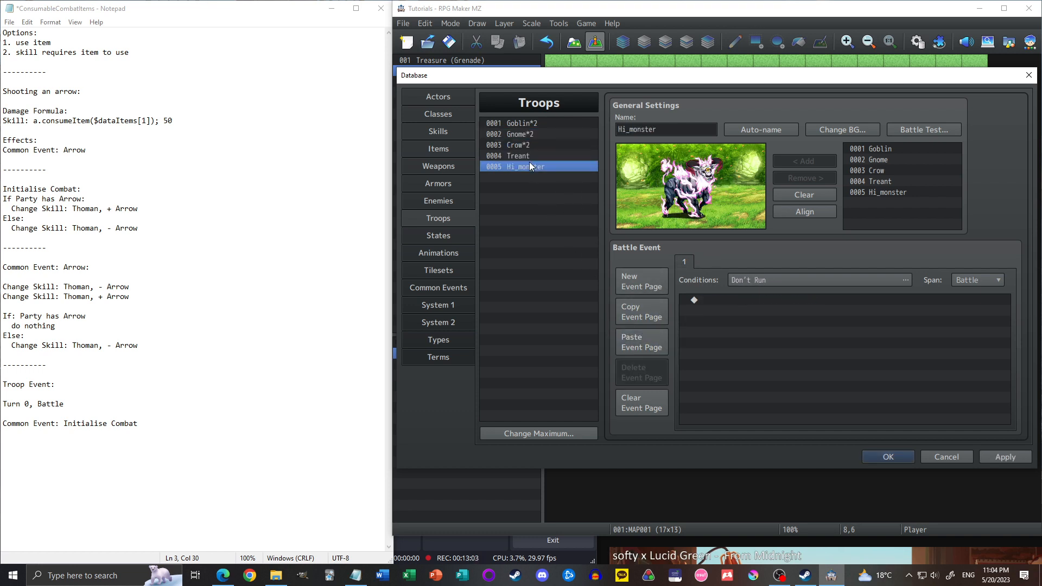
click(666, 353)
click(495, 124)
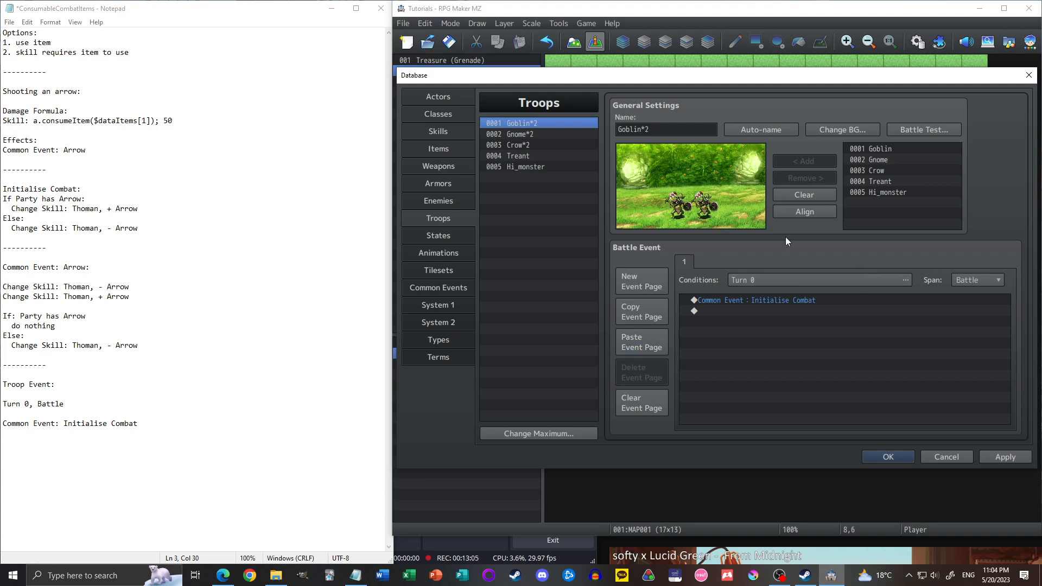
click(968, 459)
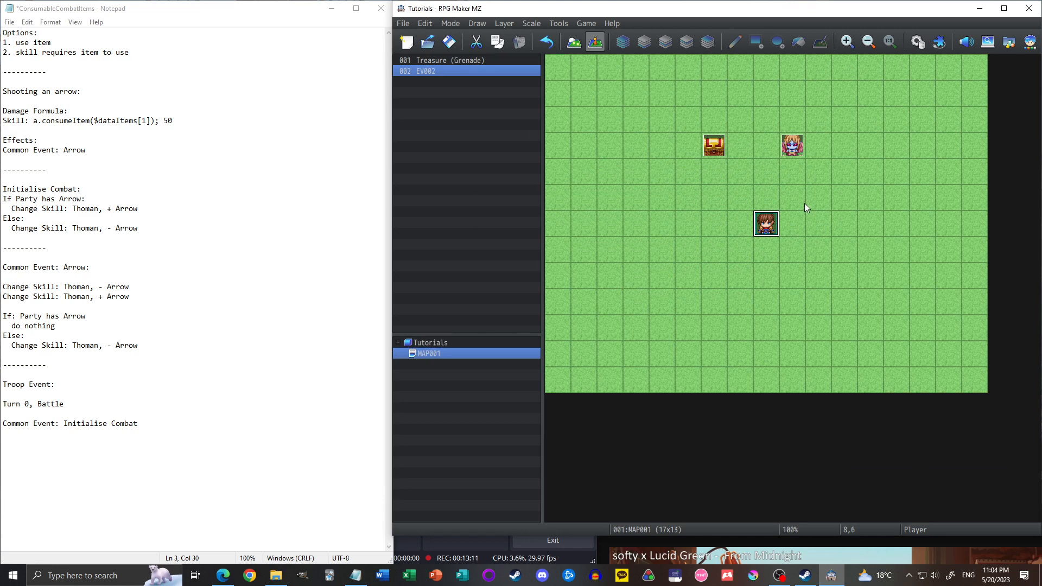
- Review the Initialise Combat common event's conditional branch and Change Skill commands in the database
click(917, 42)
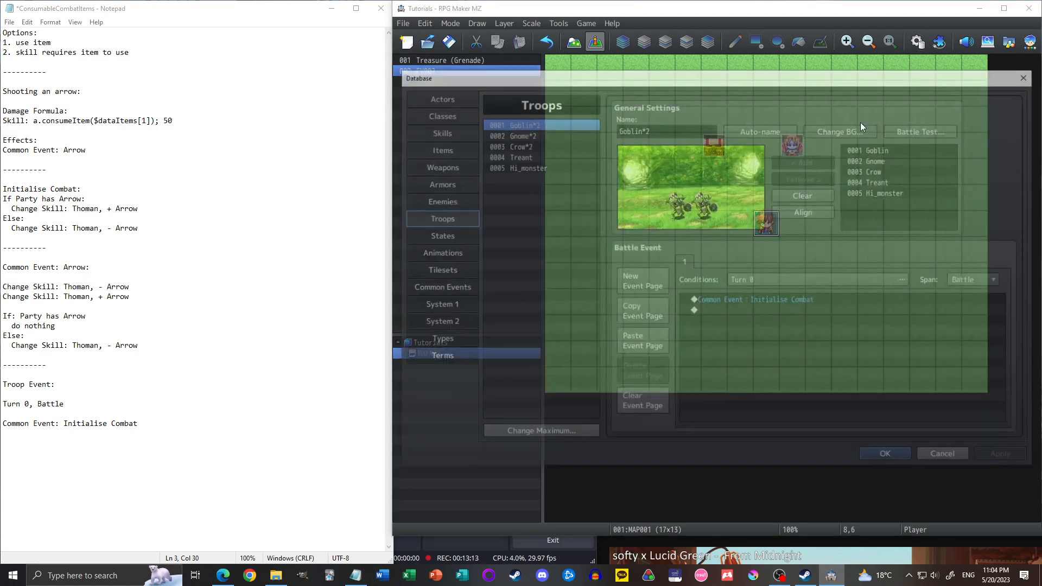
click(441, 287)
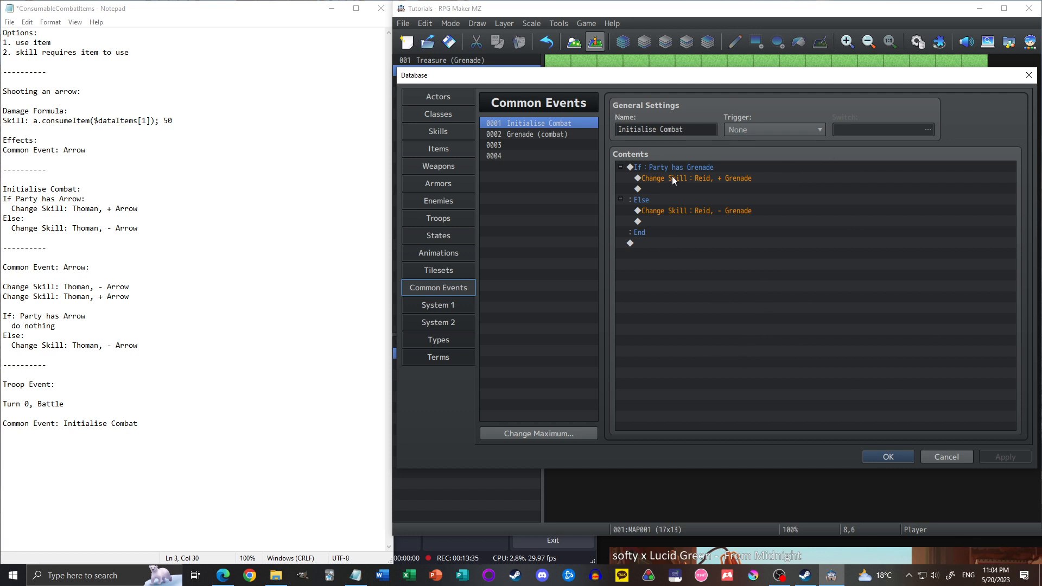
click(891, 457)
- Start a playtest with a new game and engage the enemy on the map to enter the goblin battle
key(ctrl+r)
click(678, 291)
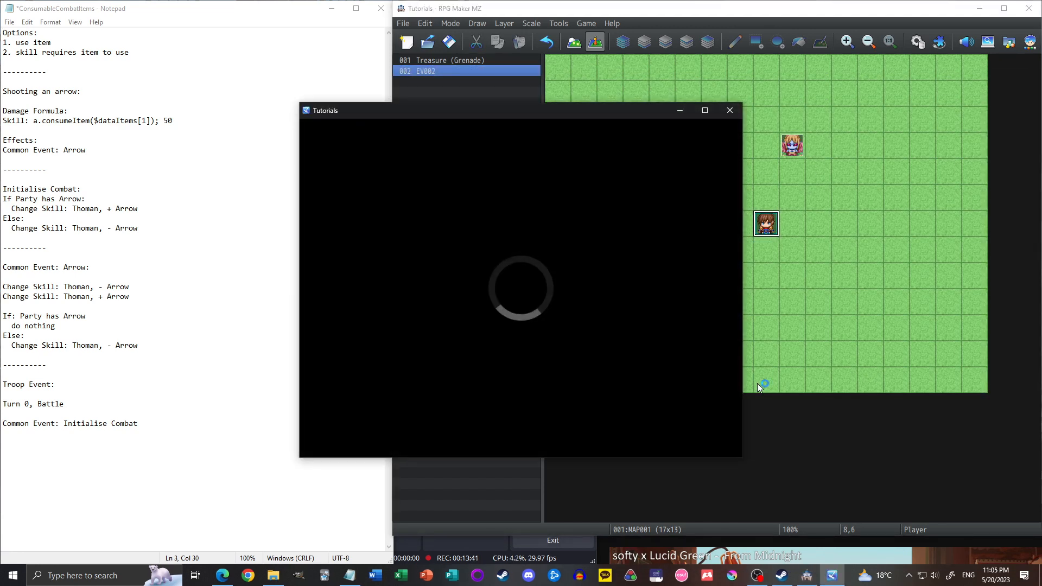
key(Return)
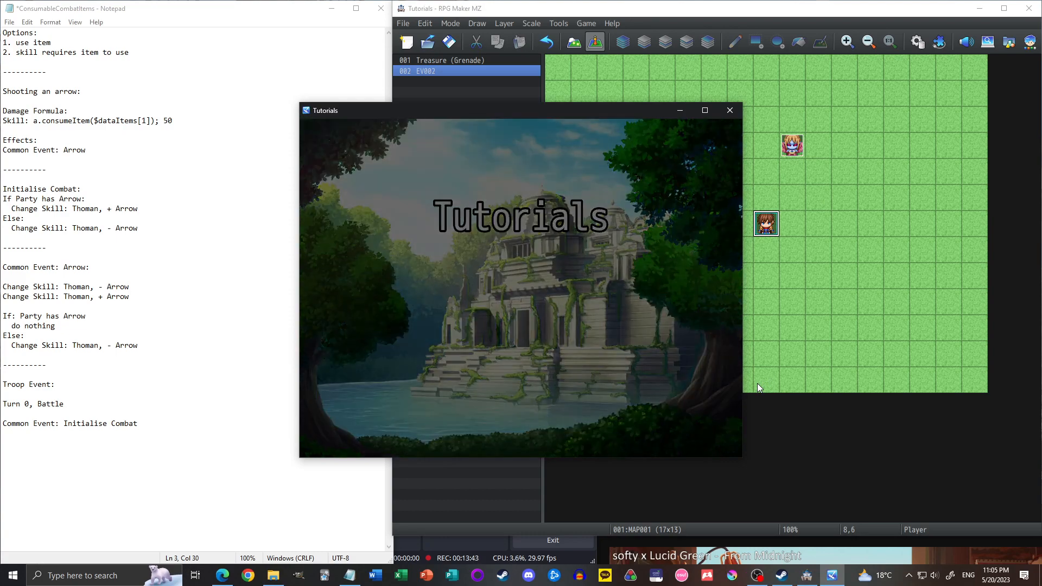
key(Up)
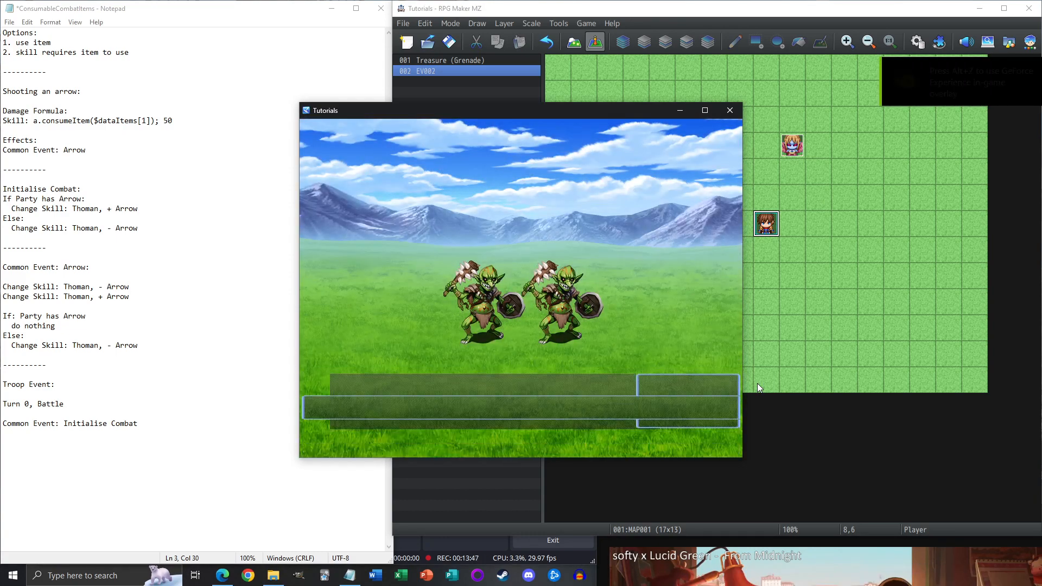
key(Return)
- Have Reid use the Grenade skill from his Special list, attack with Michelle, and close the playtest
key(Down)
key(Down)
key(Down)
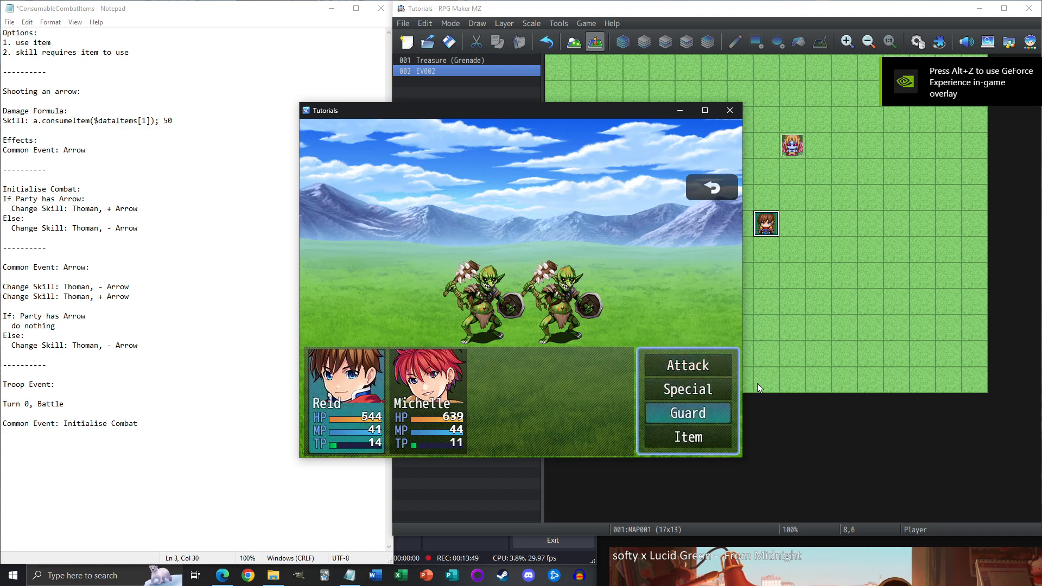
key(Return)
key(Return)
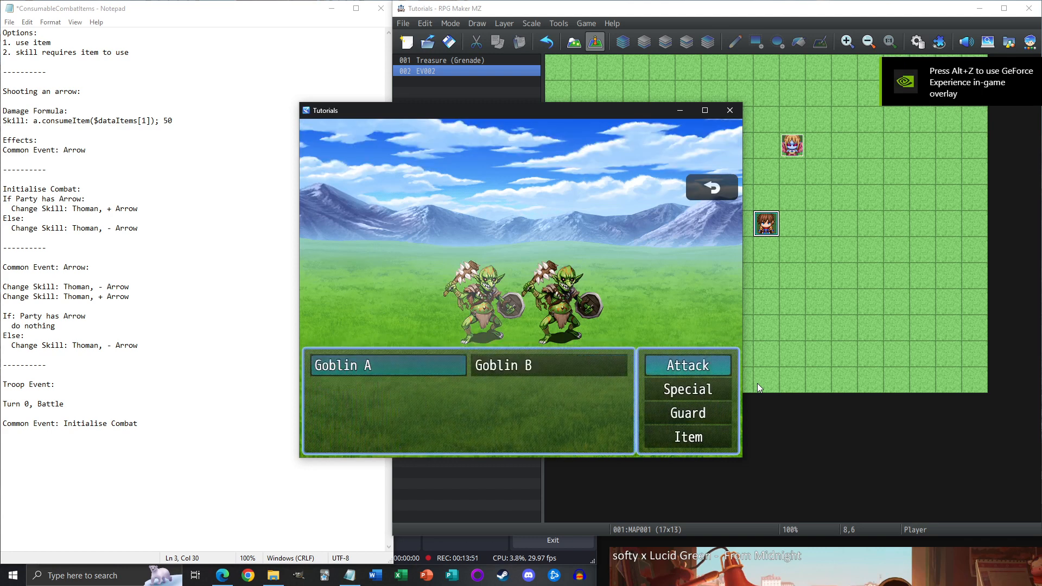
key(Escape)
key(Down)
key(Return)
key(Escape)
key(Up)
key(Return)
key(Return)
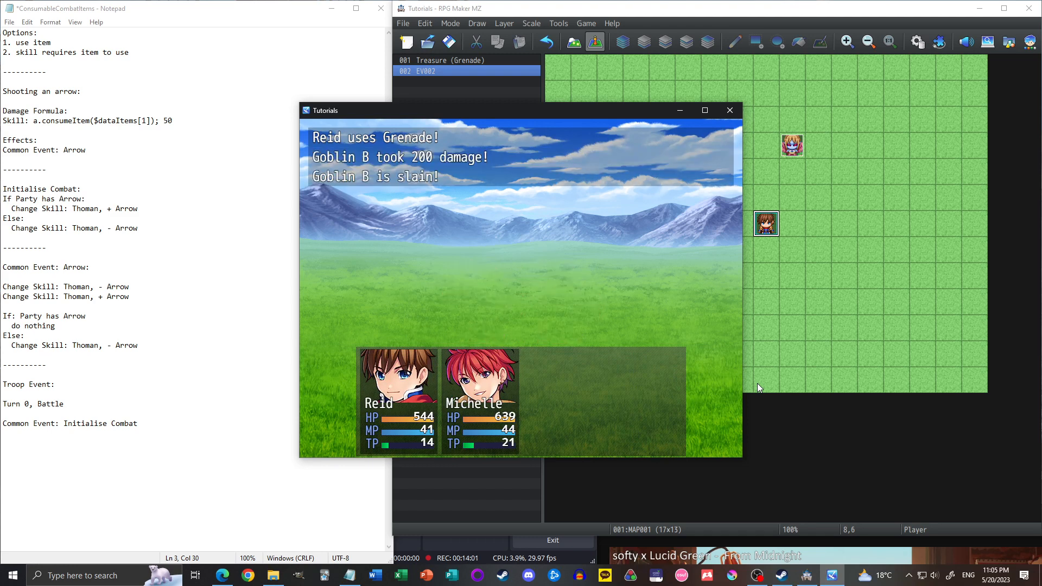
click(676, 291)
click(731, 115)
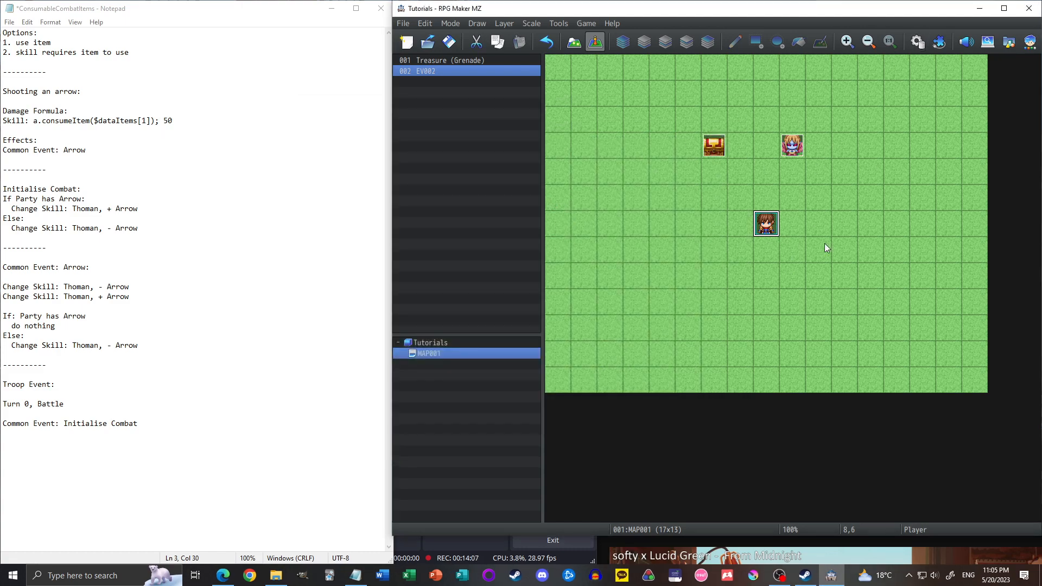
- Remove the Add Skill Grenade trait from the actor Reid and apply the database changes
click(920, 45)
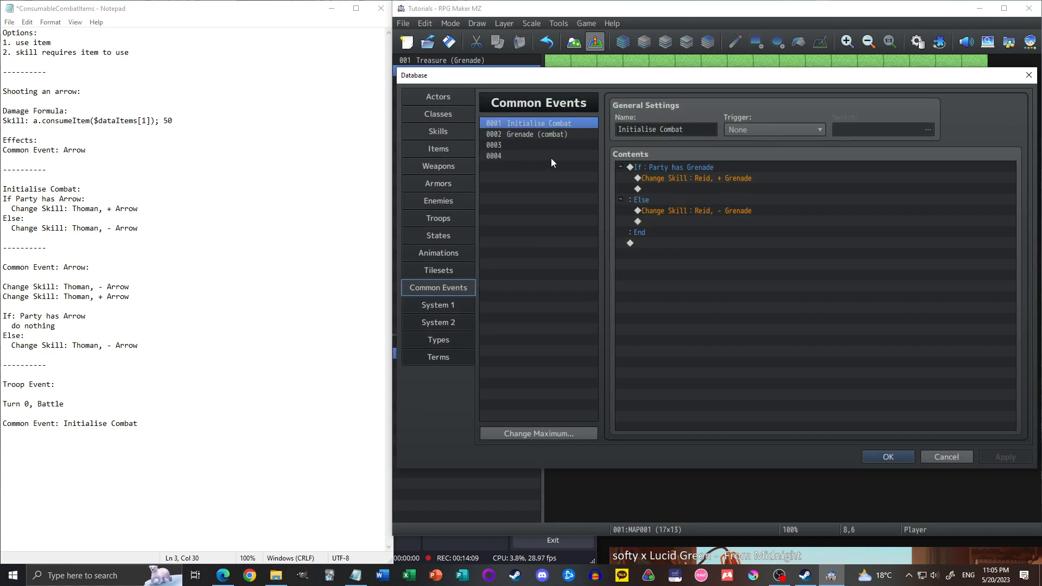
click(448, 98)
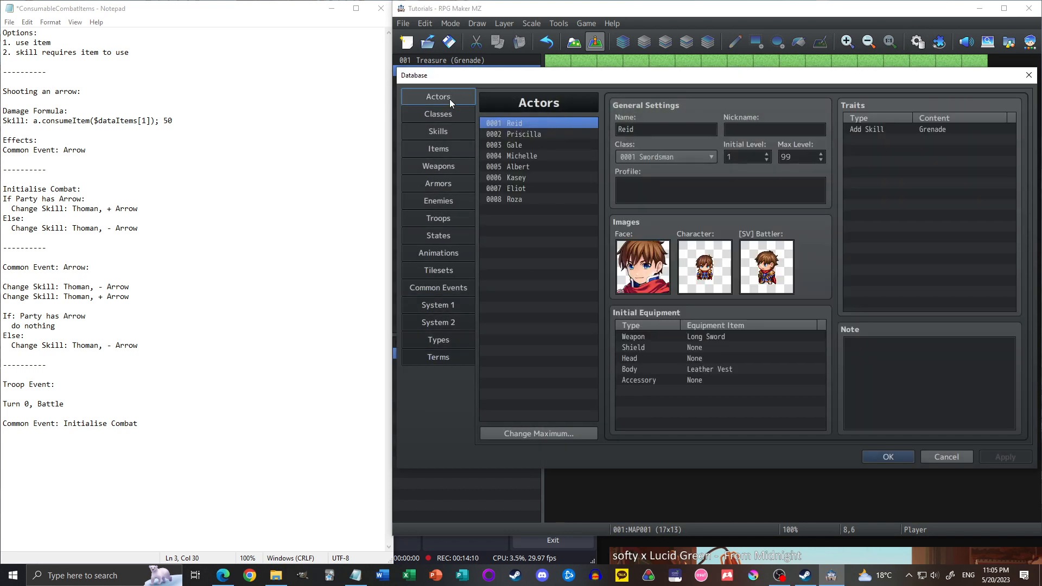
click(909, 130)
key(Delete)
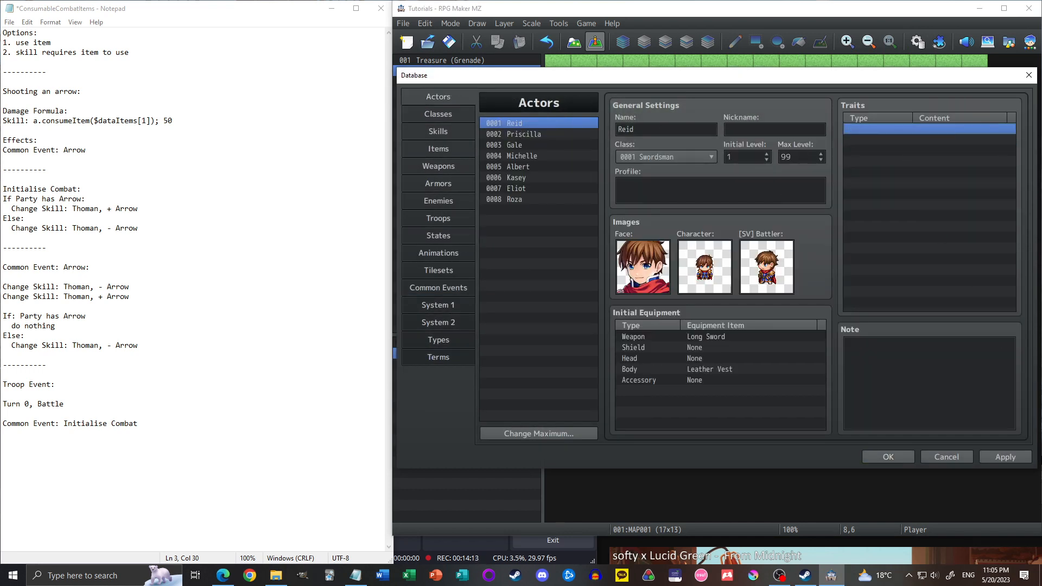
click(1015, 461)
click(893, 458)
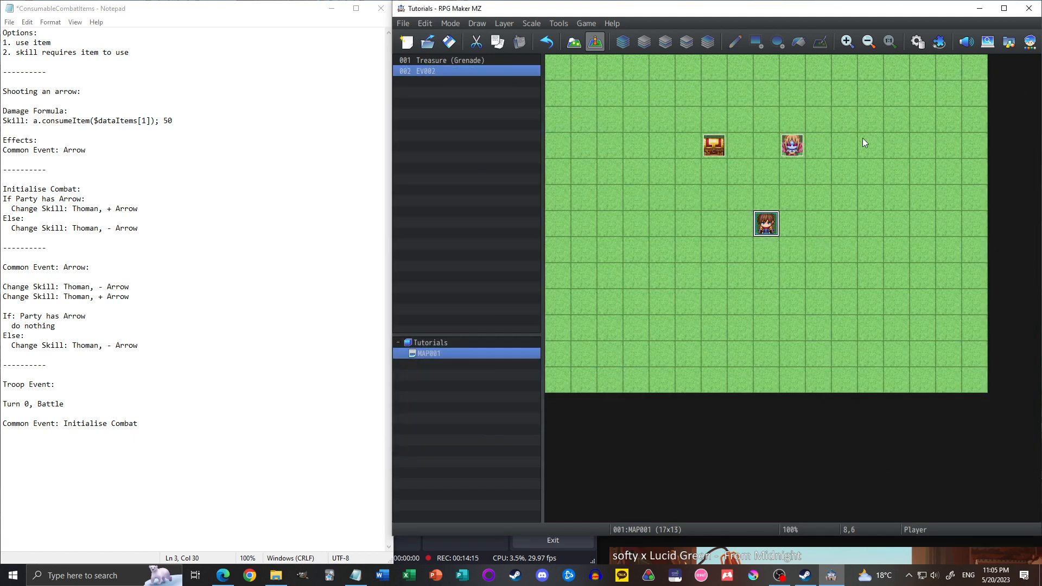
- Start a new playtest and walk straight to the enemy without opening the treasure chest
key(ctrl+r)
key(Return)
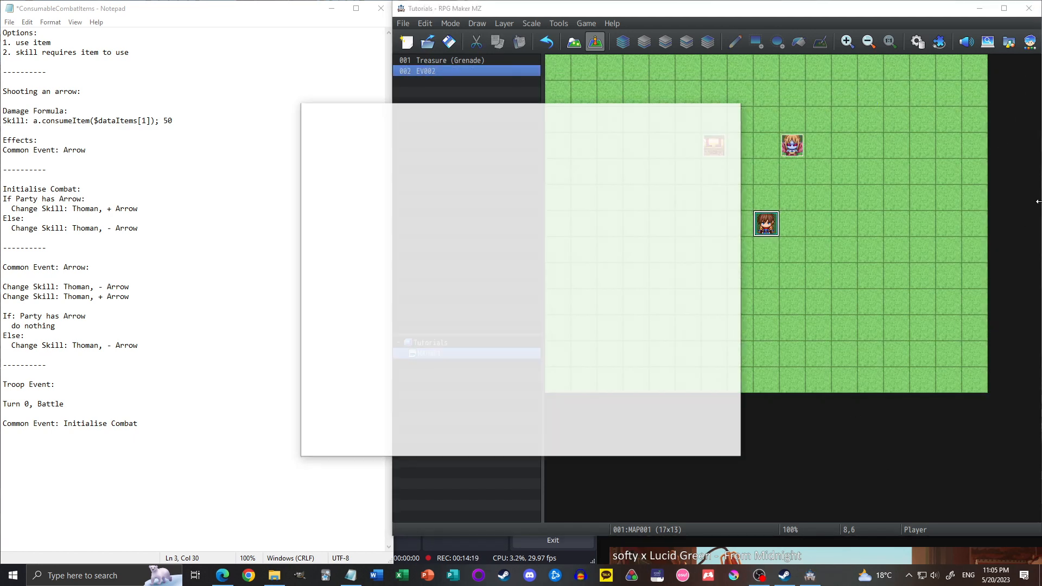
key(Up)
key(Return)
key(Right)
key(Up)
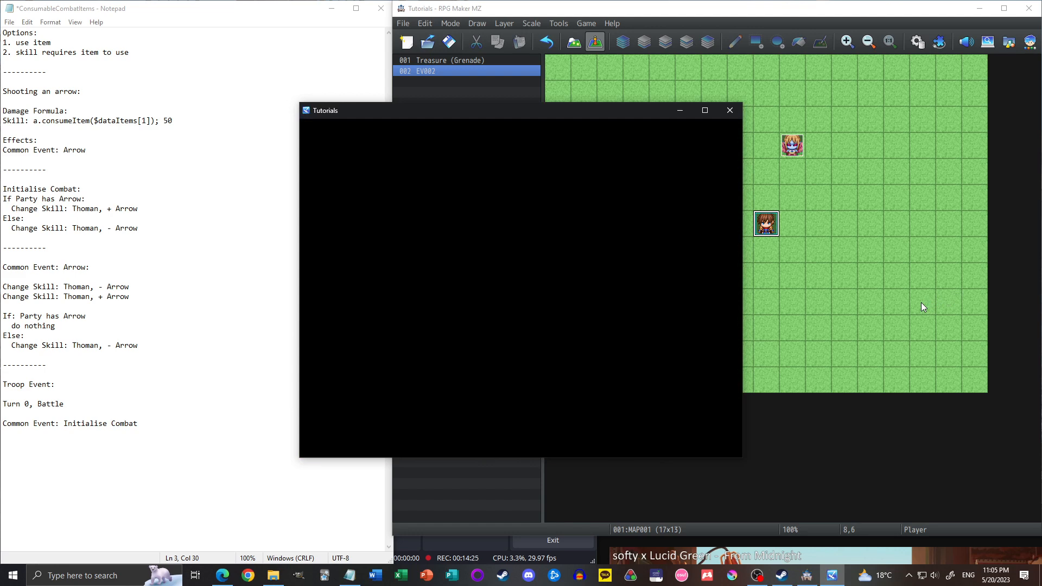
- Check the party's Special skill lists in the goblin battle while no Grenade is owned
key(Return)
key(Return)
key(Down)
key(Return)
key(Escape)
key(Down)
key(Return)
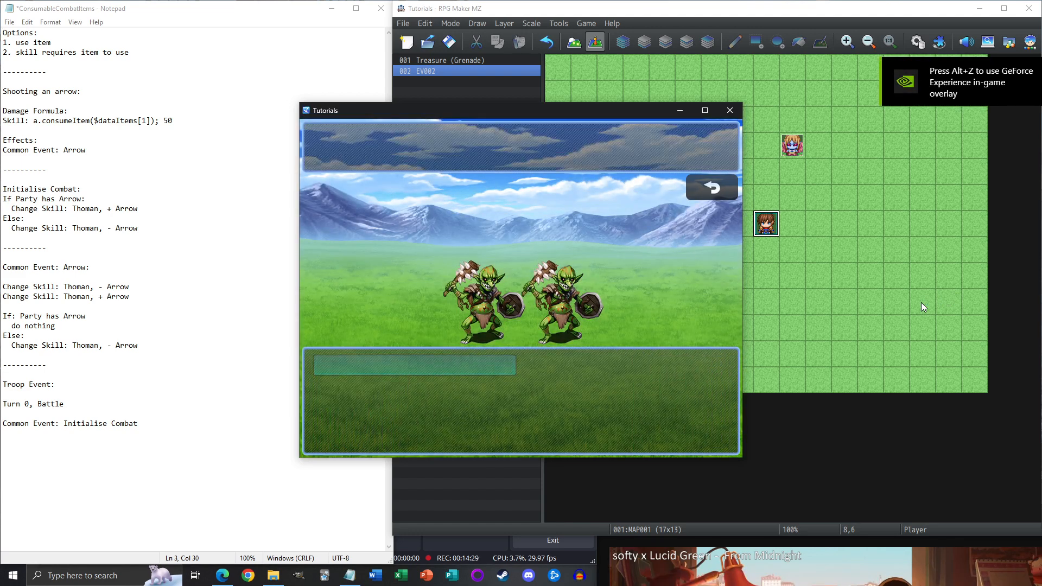
key(Escape)
- Choose Attack against Goblin A for the party and close the playtest
key(Up)
key(Return)
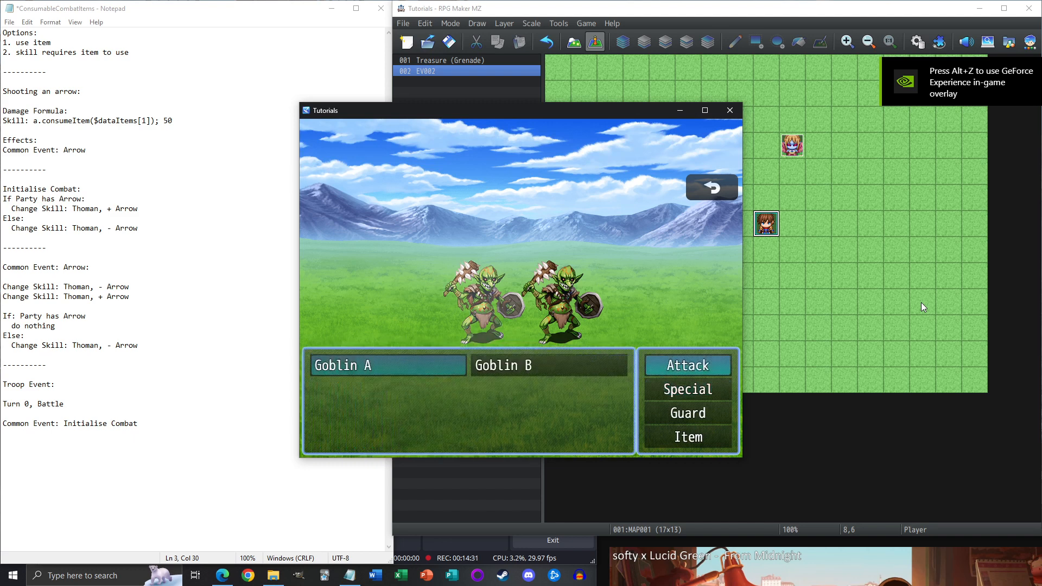
key(Return)
key(Return)
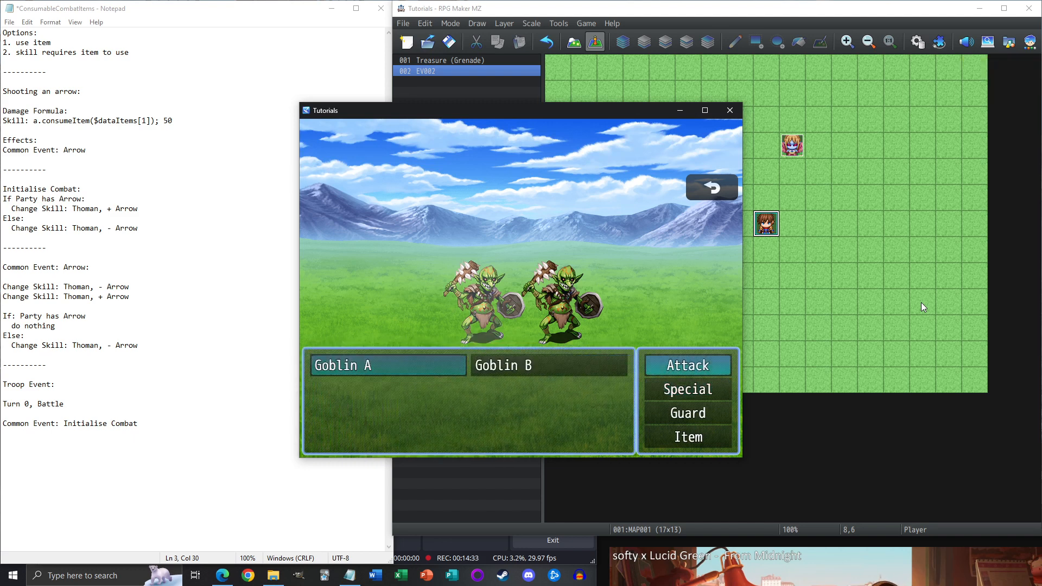
key(Return)
click(730, 110)
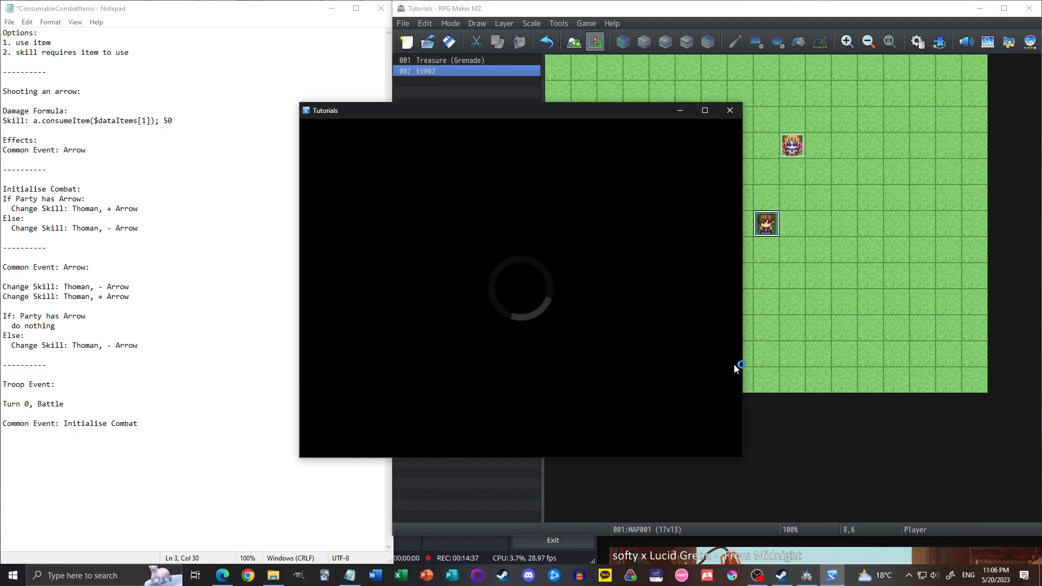
- Start a new game in a fresh playtest and open the treasure chest to collect the Grenade
key(Return)
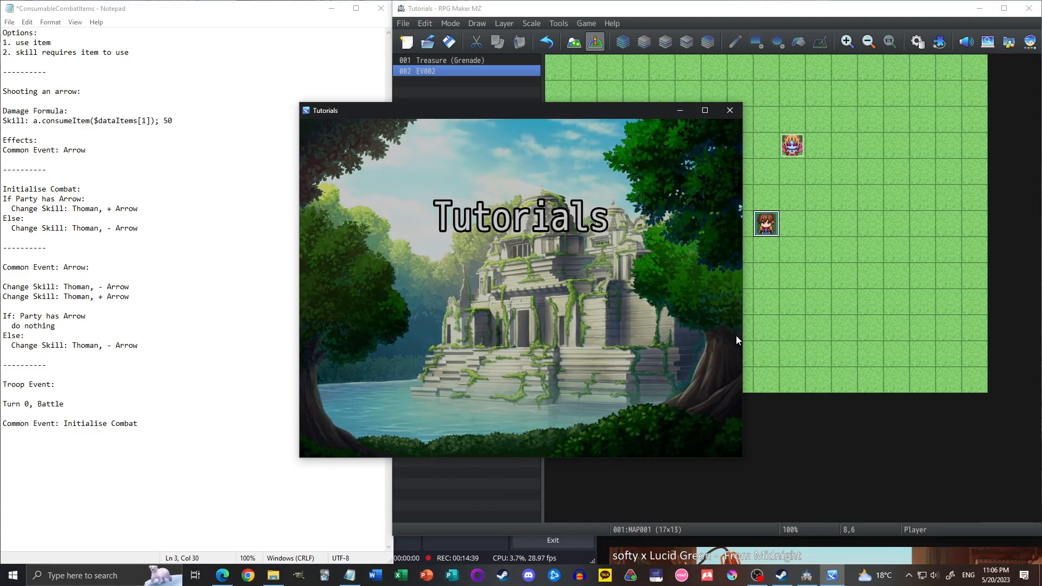
key(Left)
key(Left)
key(Up)
key(Up)
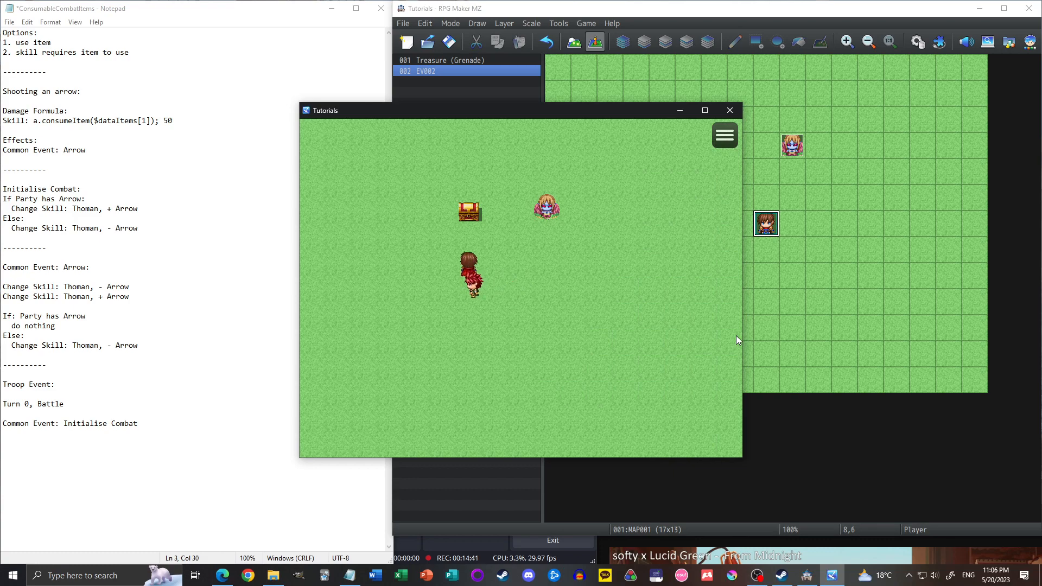
key(Return)
key(Return)
- Walk from the chest to the enemy on the map and start the goblin battle
key(Right)
key(Right)
key(Right)
key(Up)
key(Return)
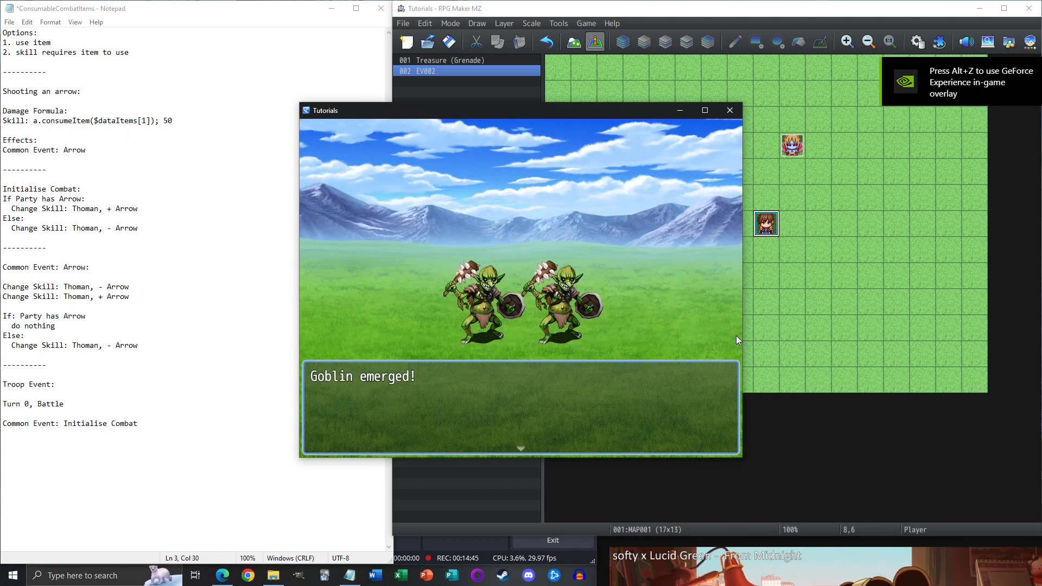
- Choose the Grenade skill from Reid's Special list as his action in the goblin battle
key(Return)
key(Return)
key(Down)
key(Down)
key(Up)
key(Return)
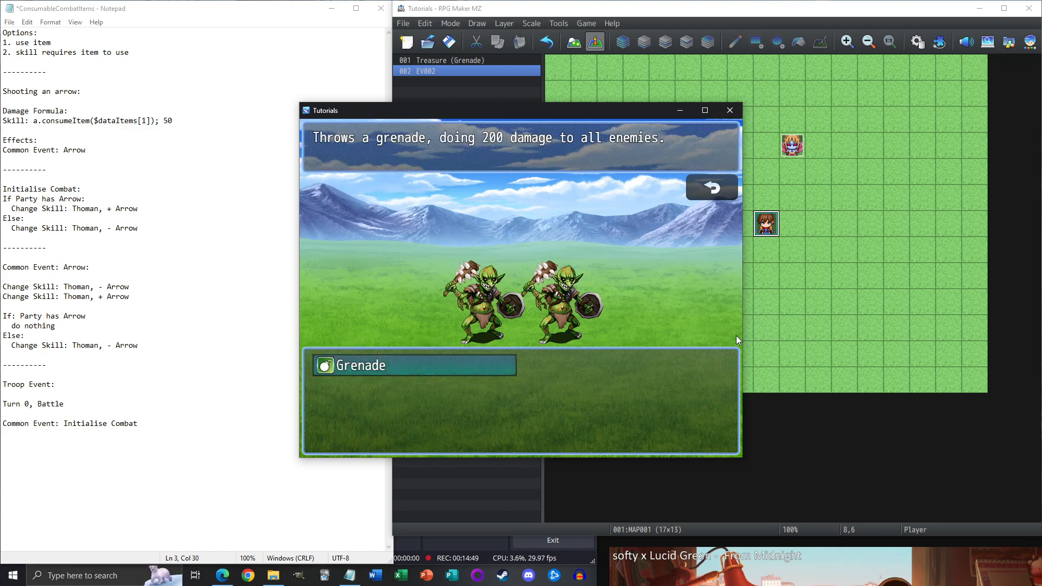
key(Return)
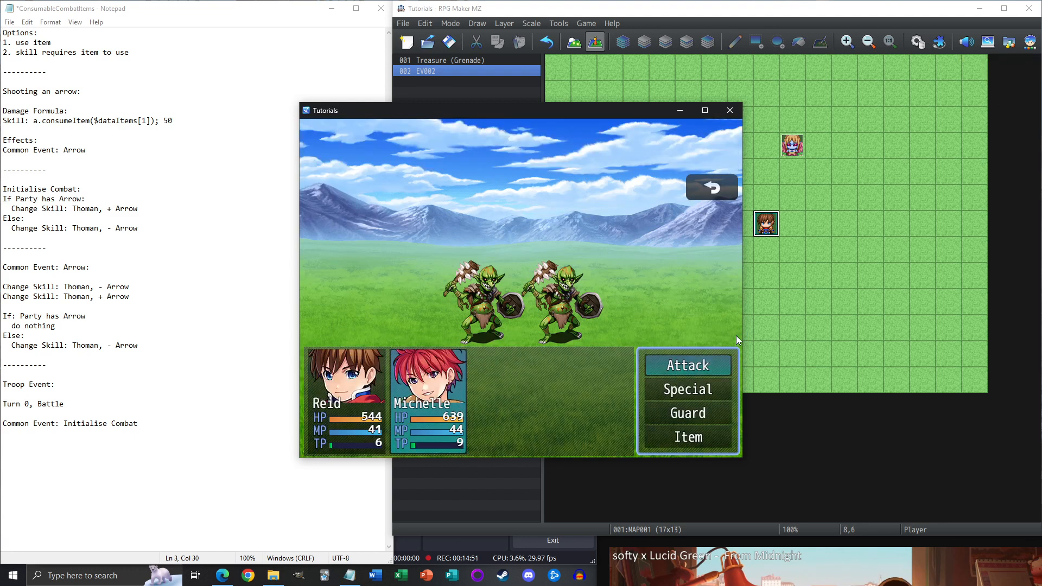
- Have Michelle attack to finish the goblin battle, and close the playtest
key(Return)
key(Return)
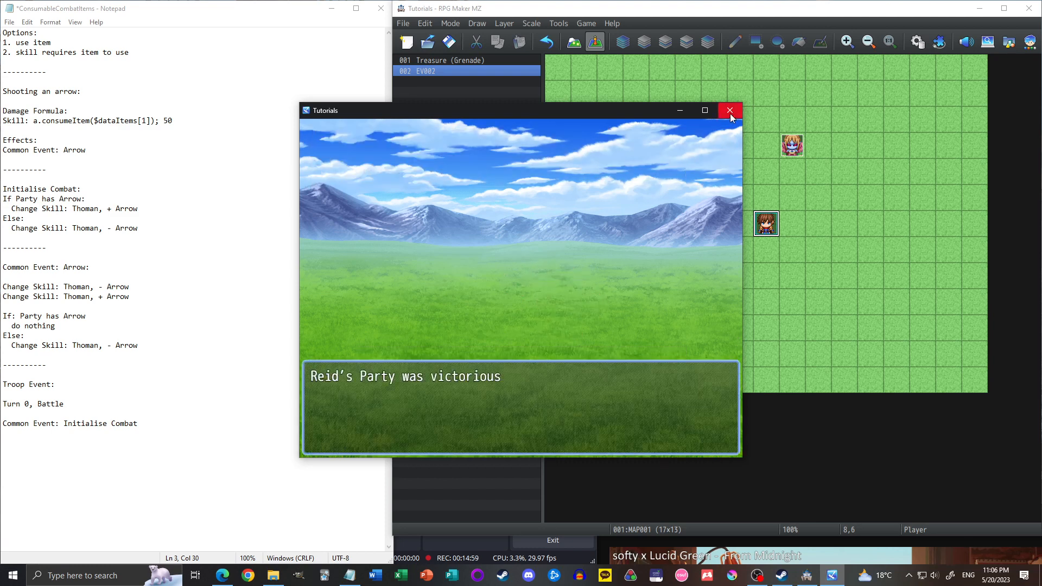
click(730, 112)
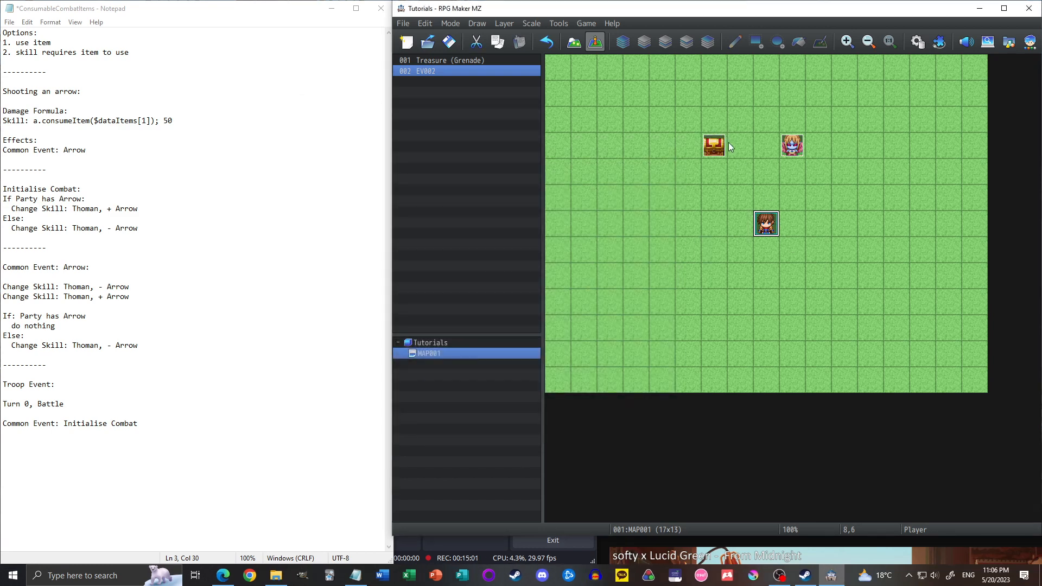
- Set the Change Items command in the Treasure (Grenade) event to add 1 Grenade
double_click(719, 153)
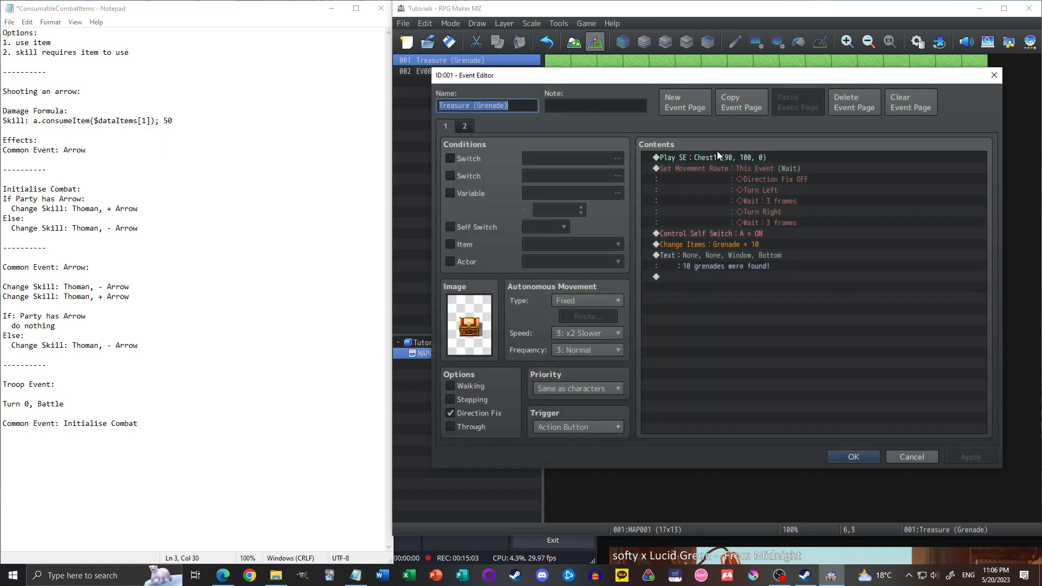
double_click(734, 247)
double_click(808, 310)
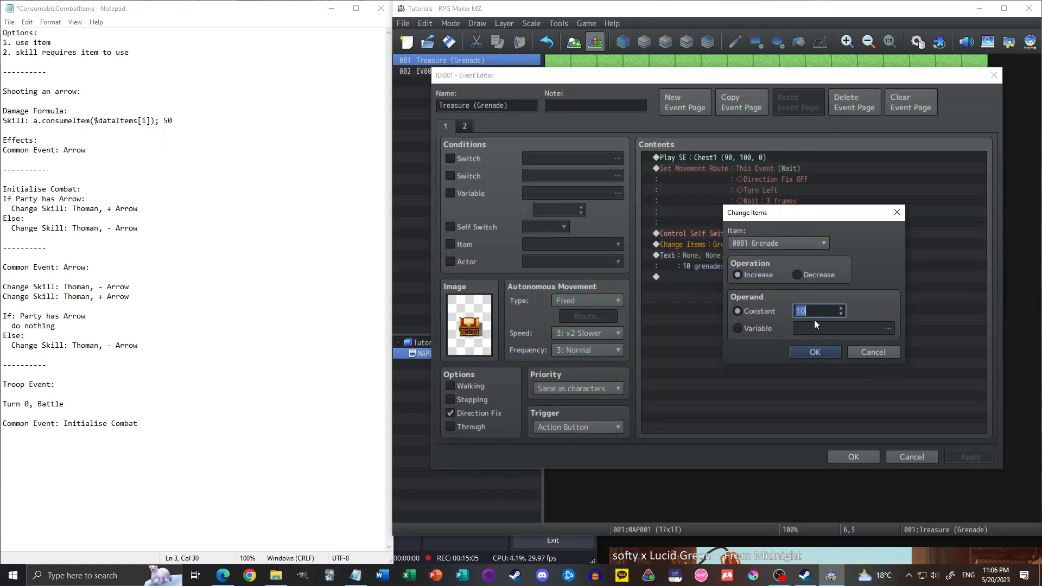
text(1)
click(830, 351)
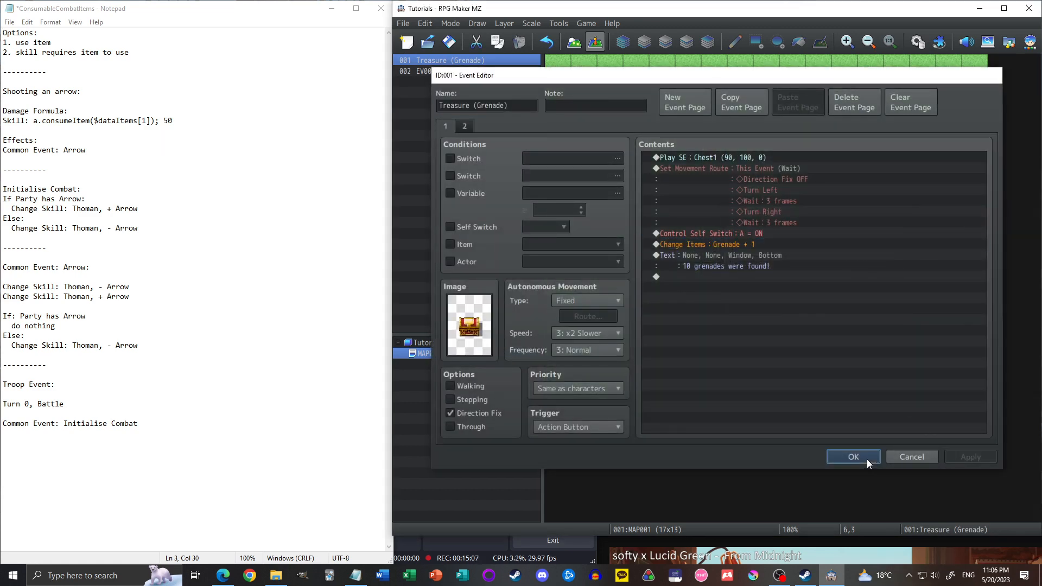
click(868, 457)
- Save the project, start a new game in a fresh playtest and open the treasure chest
key(ctrl+r)
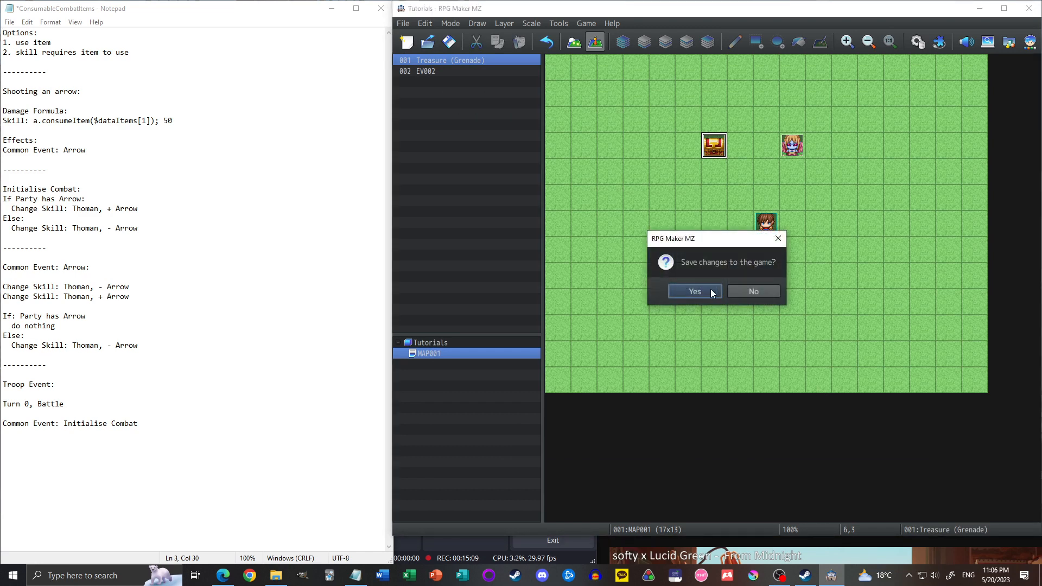
click(712, 289)
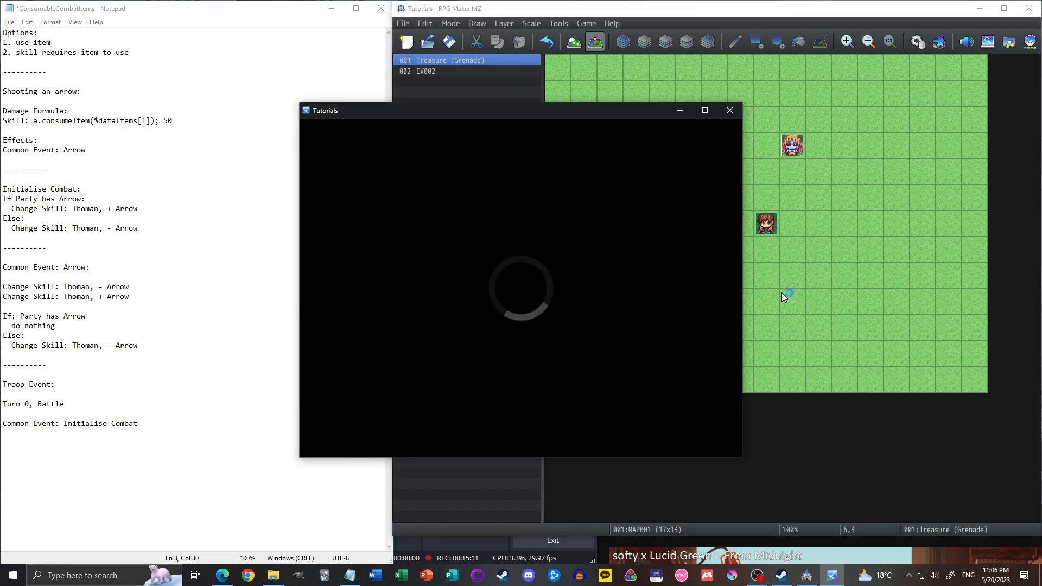
key(Return)
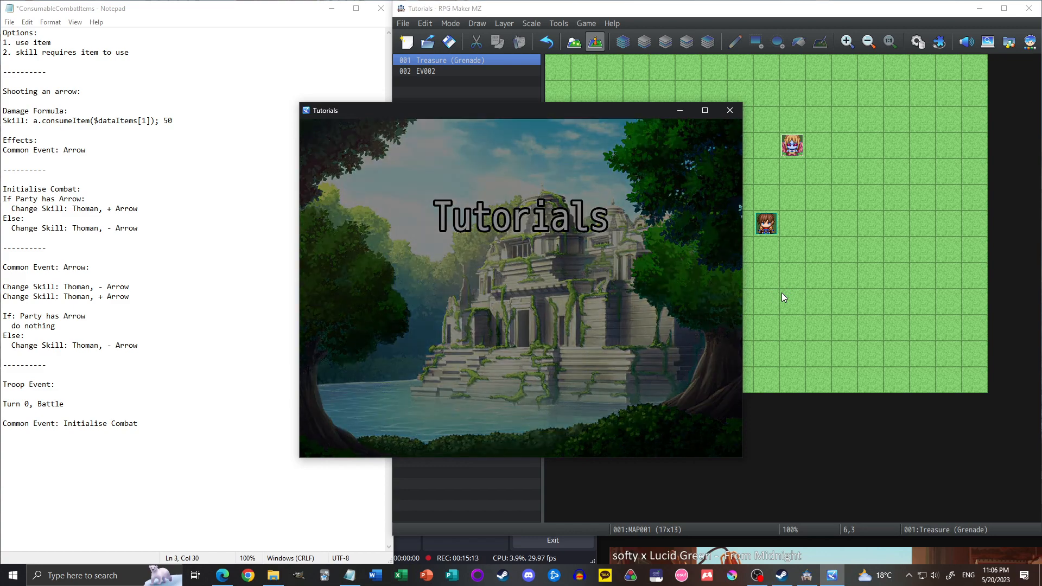
key(Left)
key(Left)
key(Up)
key(Up)
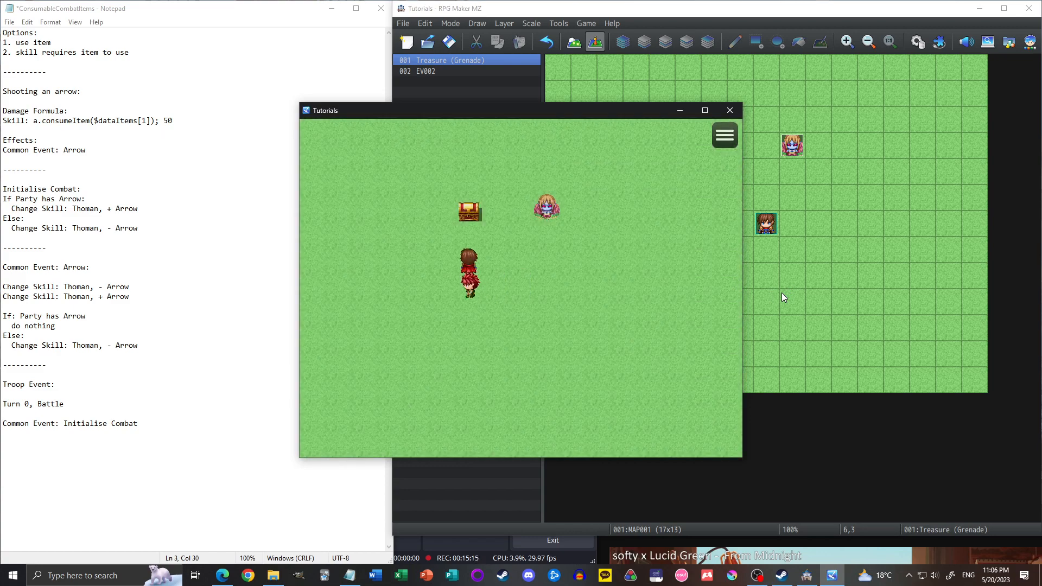
key(Return)
key(Return)
- Walk the party from the chest to the enemy on the map and start the goblin battle
key(Right)
key(Right)
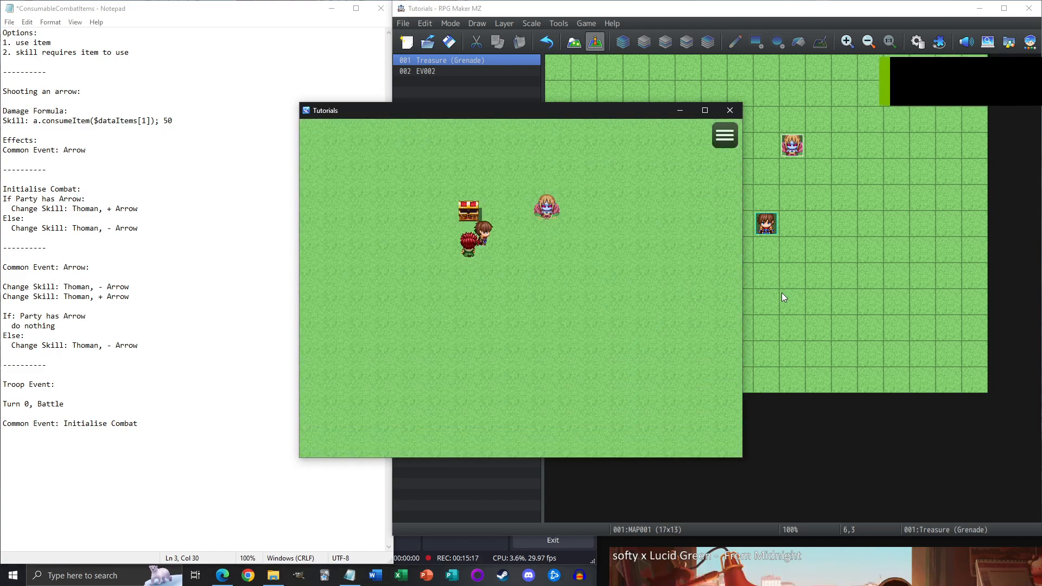
key(Right)
key(Up)
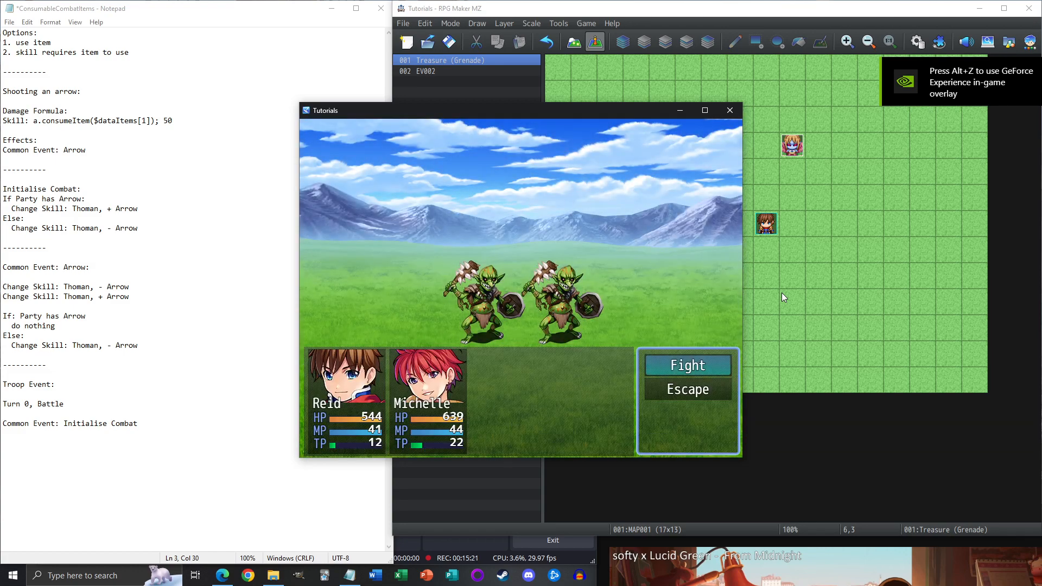
- Use Reid's Grenade skill, pick an action for Michelle and play the goblin battle through to the map
key(Return)
key(Down)
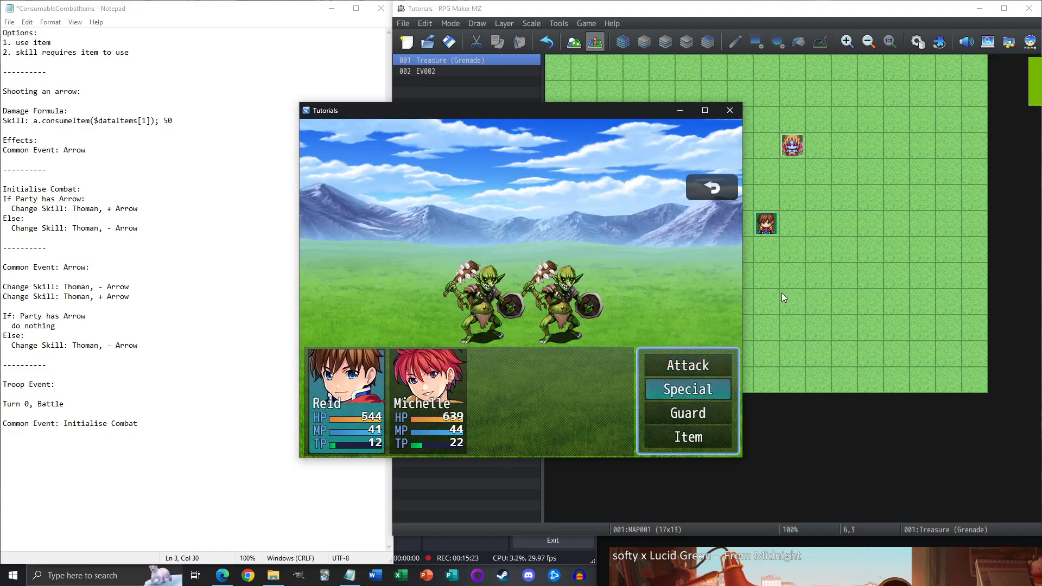
key(Return)
key(Return)
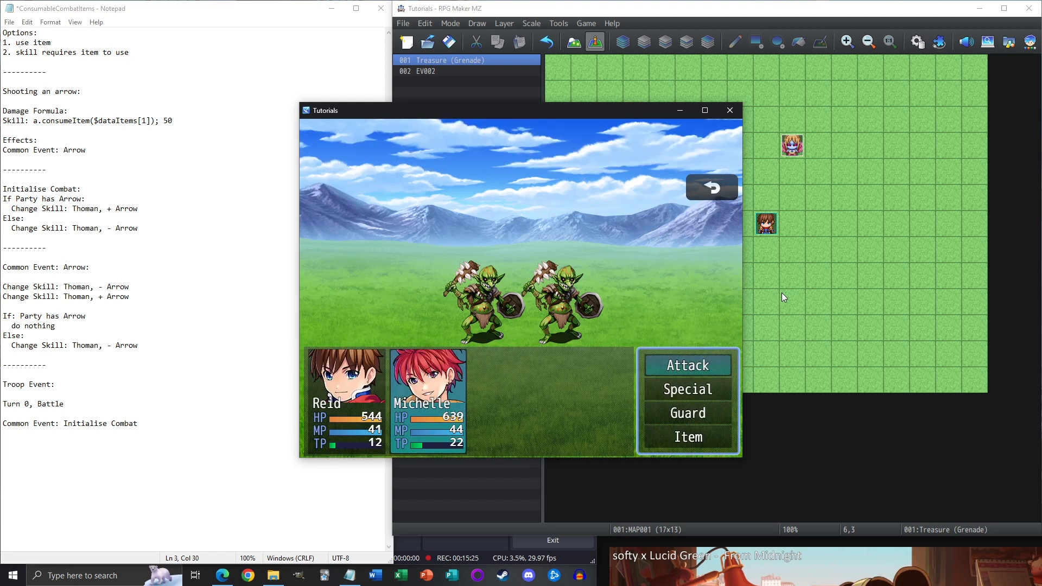
key(Down)
key(Return)
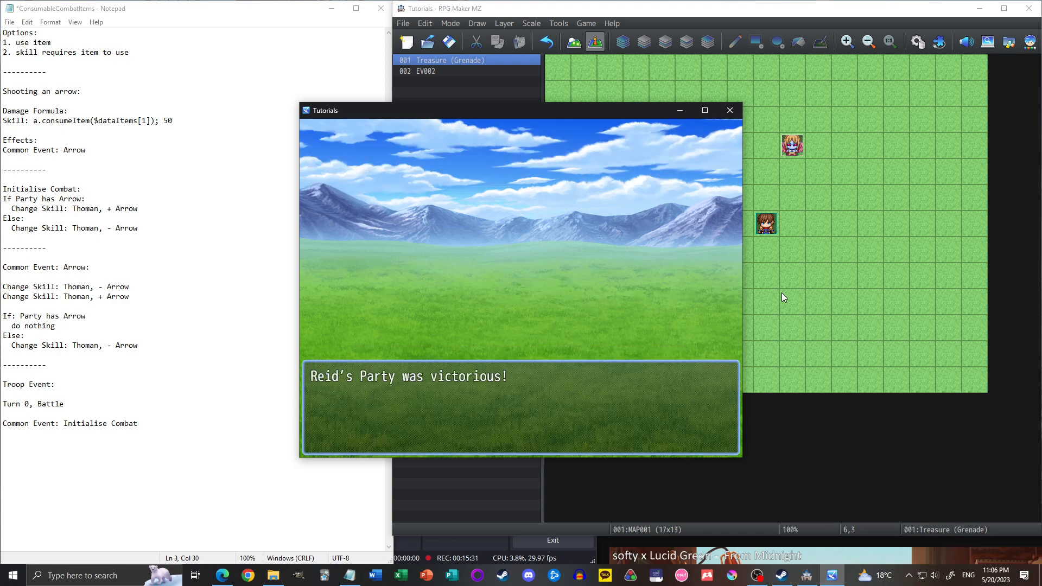
key(Return)
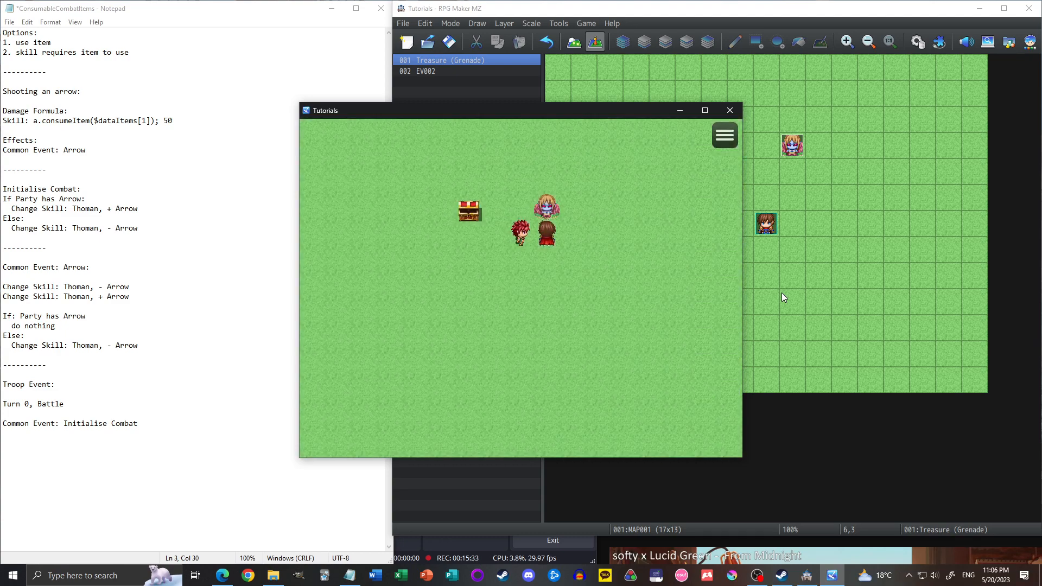
- Start a second goblin battle and check Reid's Special list for the Grenade skill
key(Return)
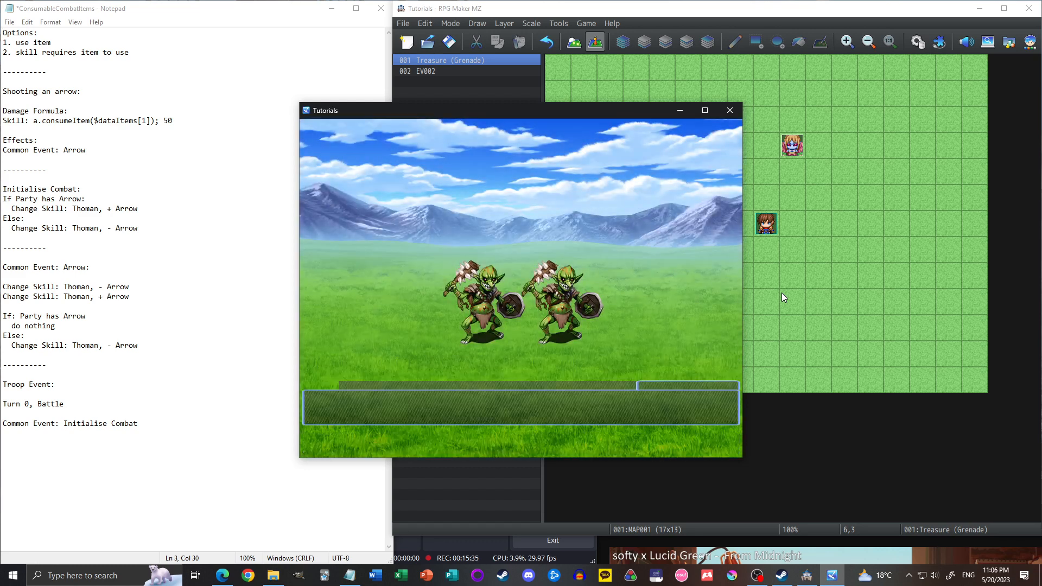
key(Return)
key(Down)
key(Down)
key(Up)
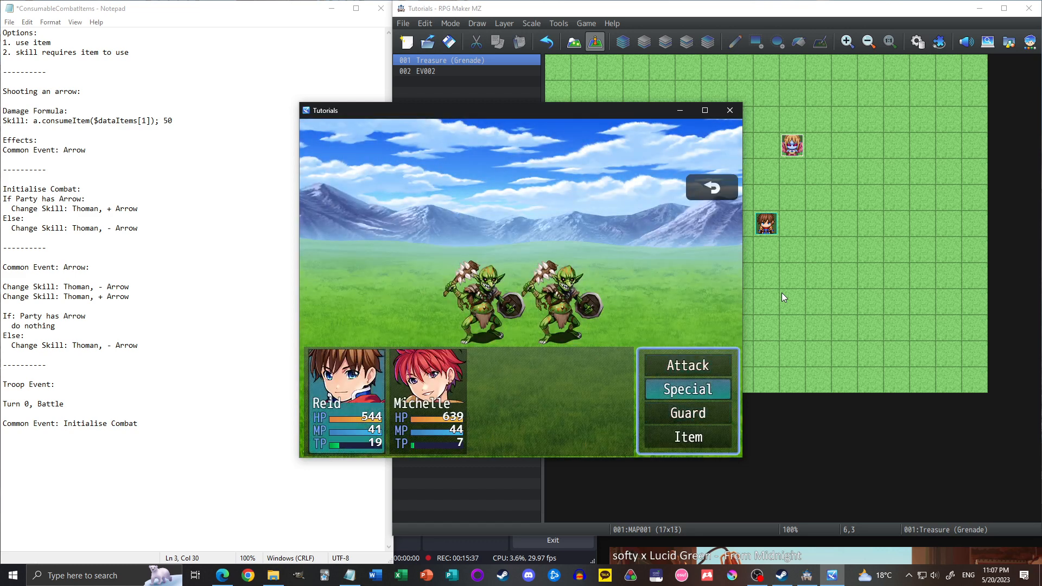
key(Return)
key(Escape)
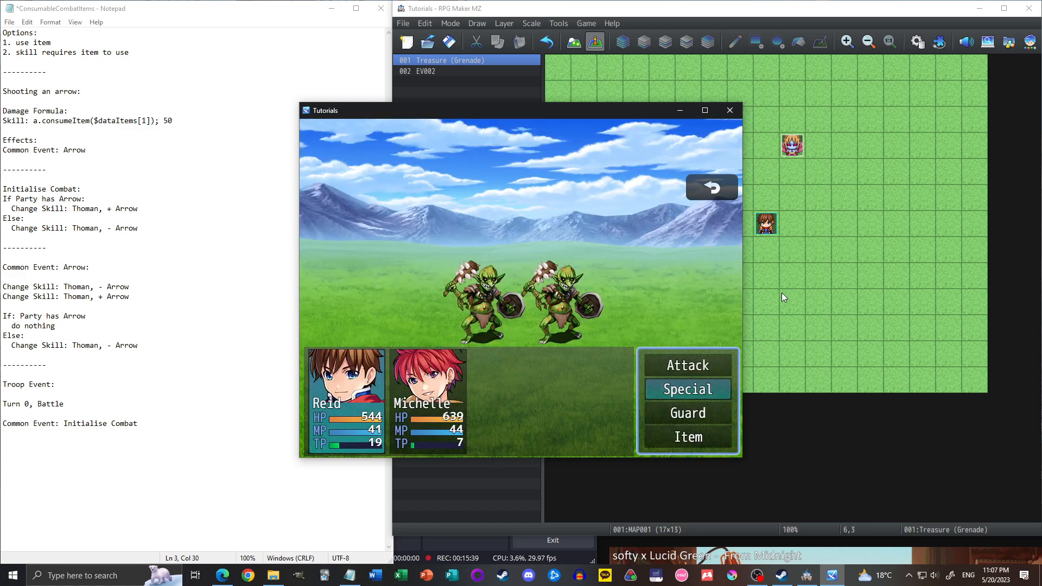
- Choose Attack for Reid up to the target selection and close the playtest
key(Up)
key(Return)
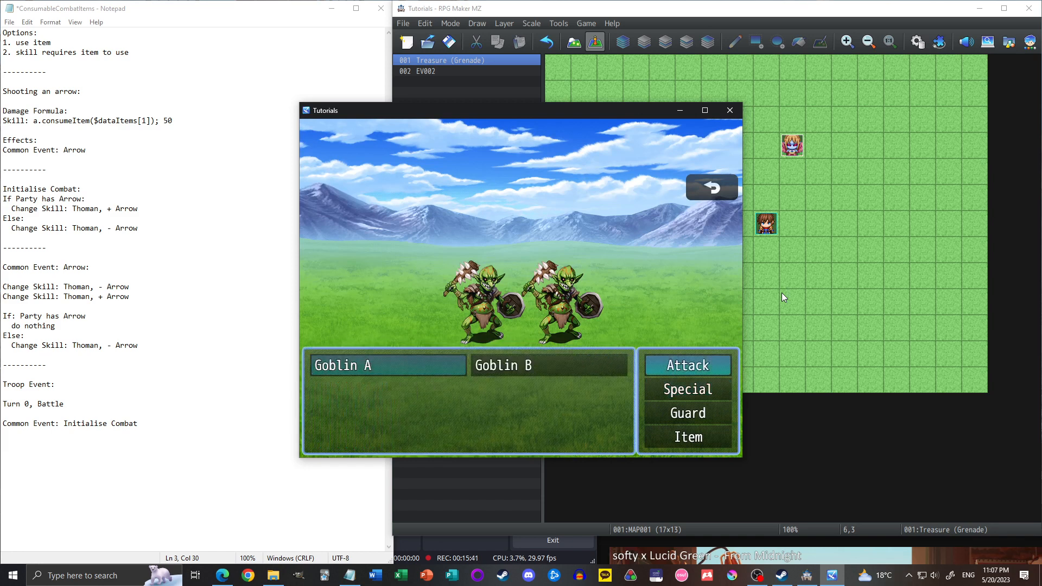
click(730, 110)
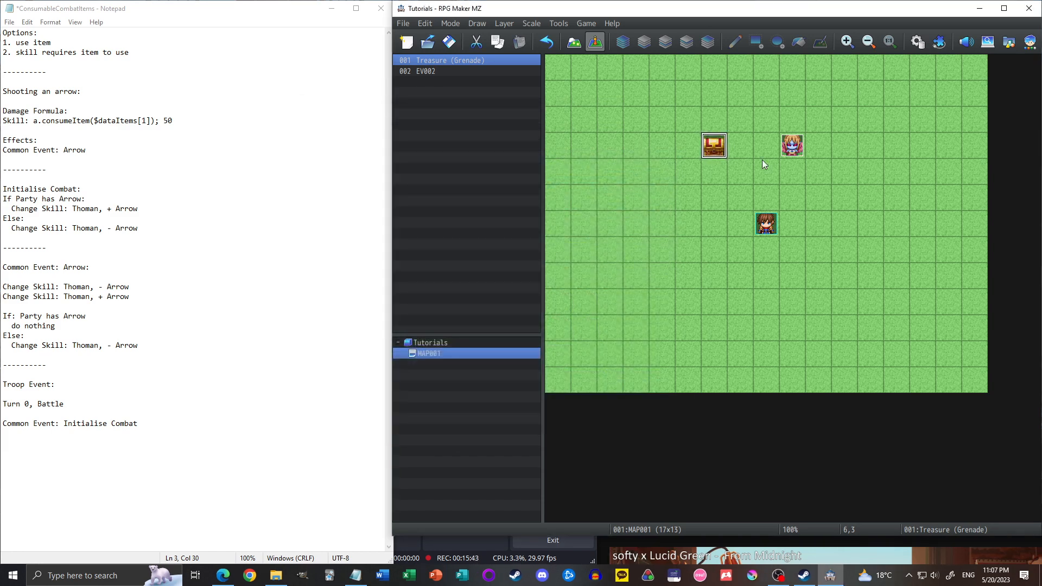
- Open the database and examine the damage formula of the Grenade skill
click(918, 42)
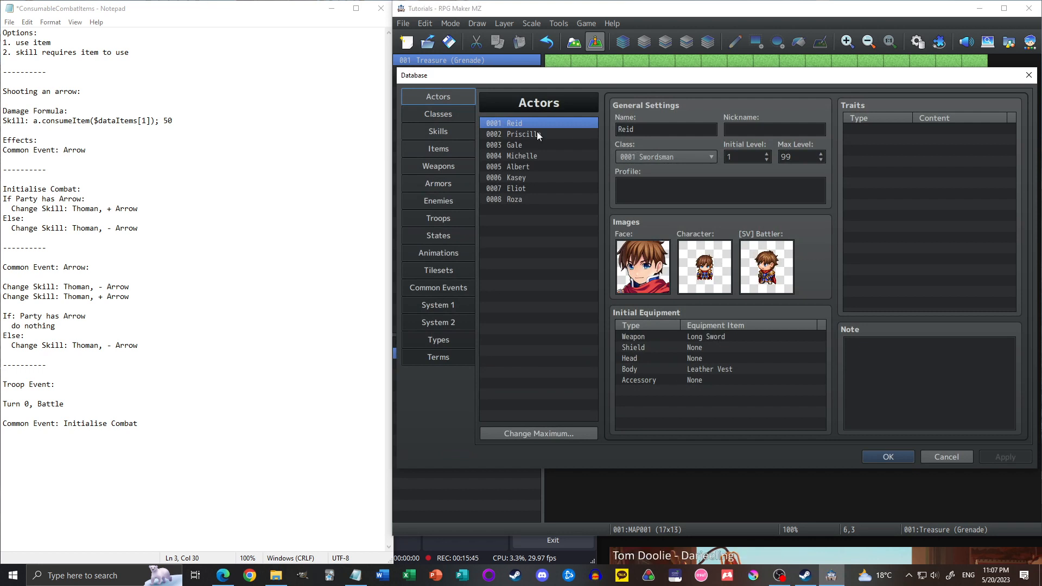
click(445, 131)
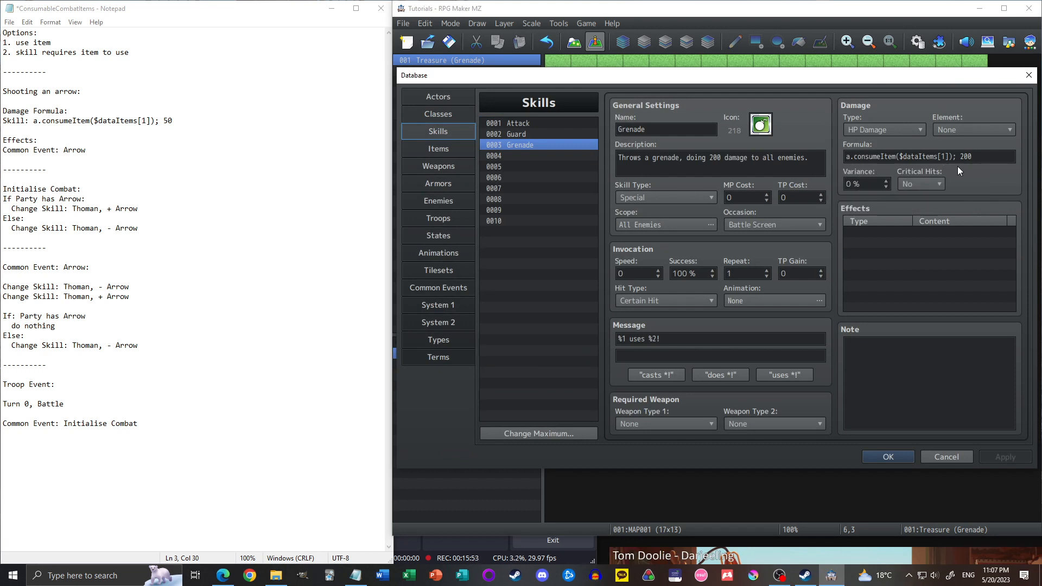
drag(848, 157, 879, 158)
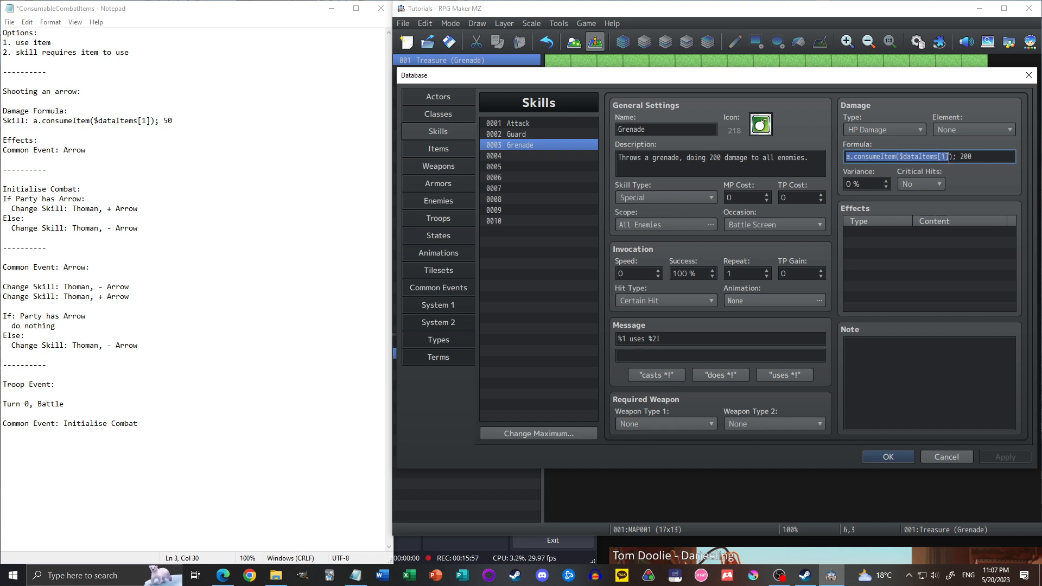
click(954, 159)
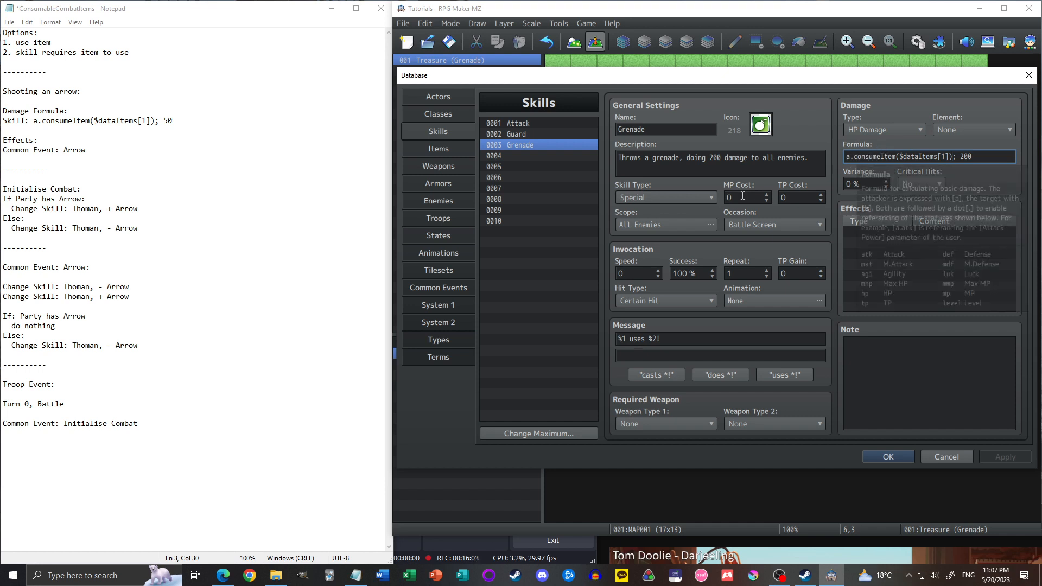
drag(848, 157, 972, 157)
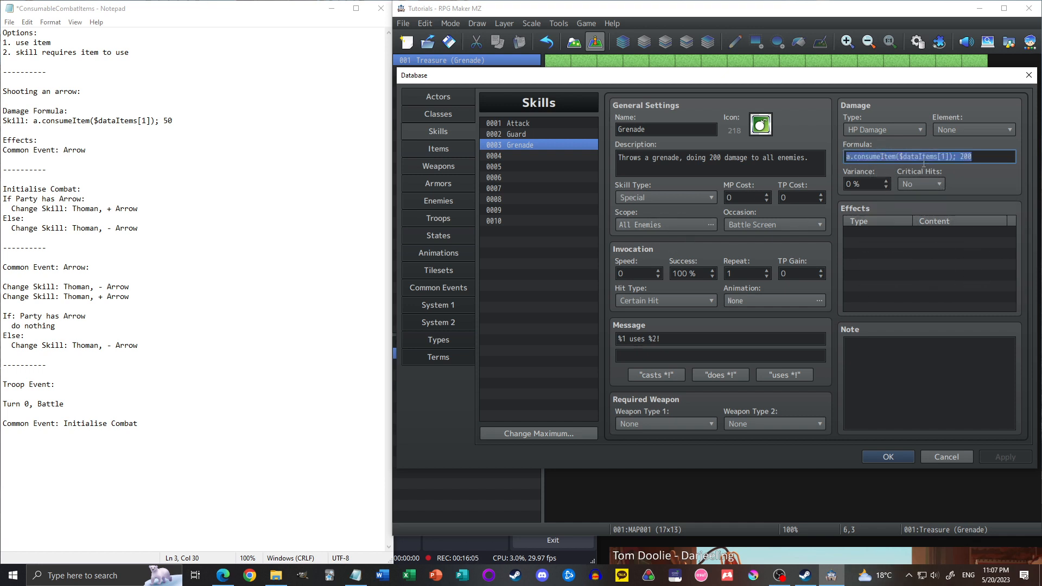
click(885, 156)
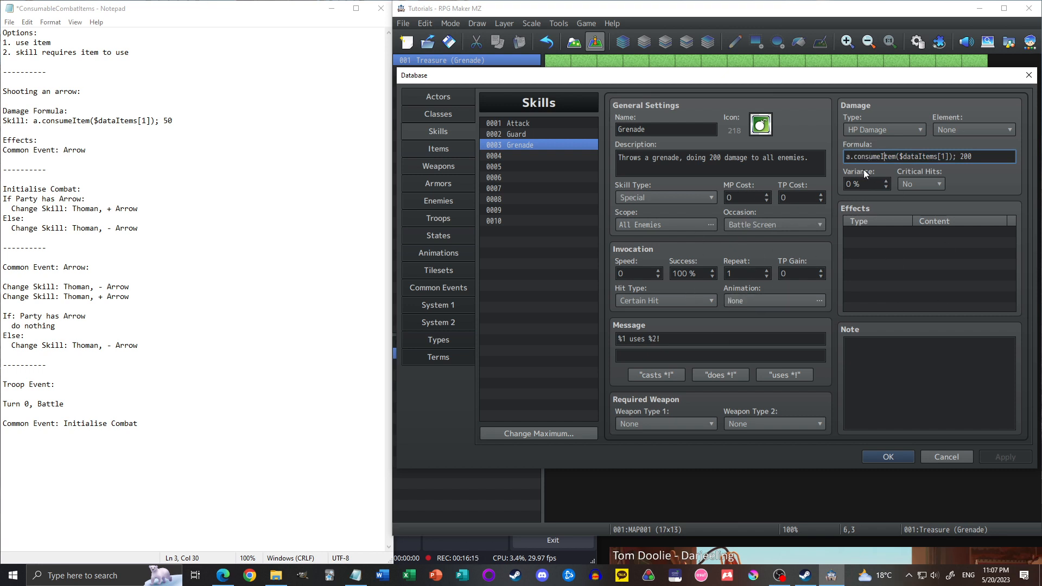
- Check the contents of the Grenade (combat) common event and close the database
mouse_move(858, 174)
click(459, 286)
click(521, 134)
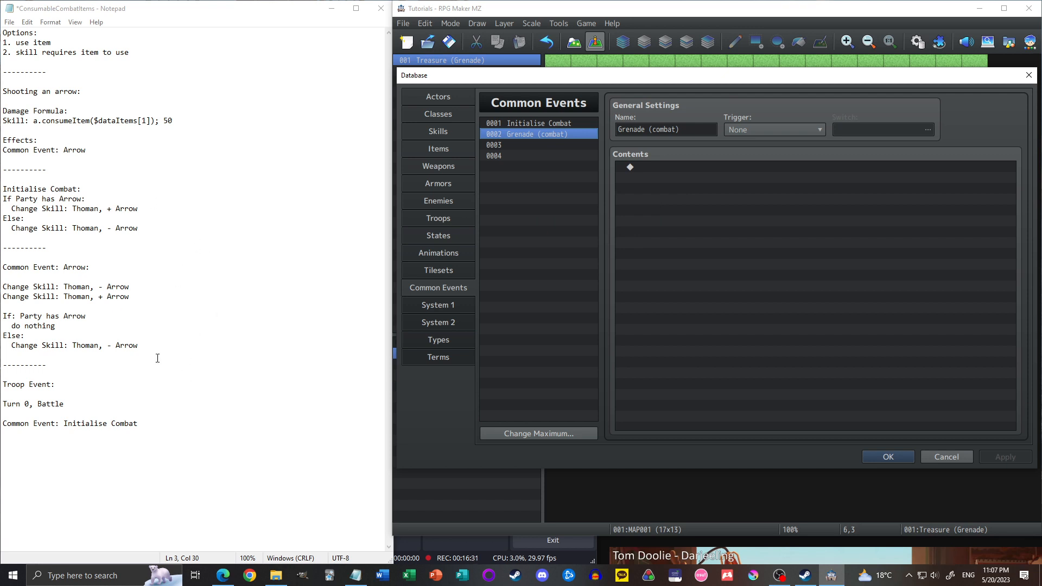
click(895, 458)
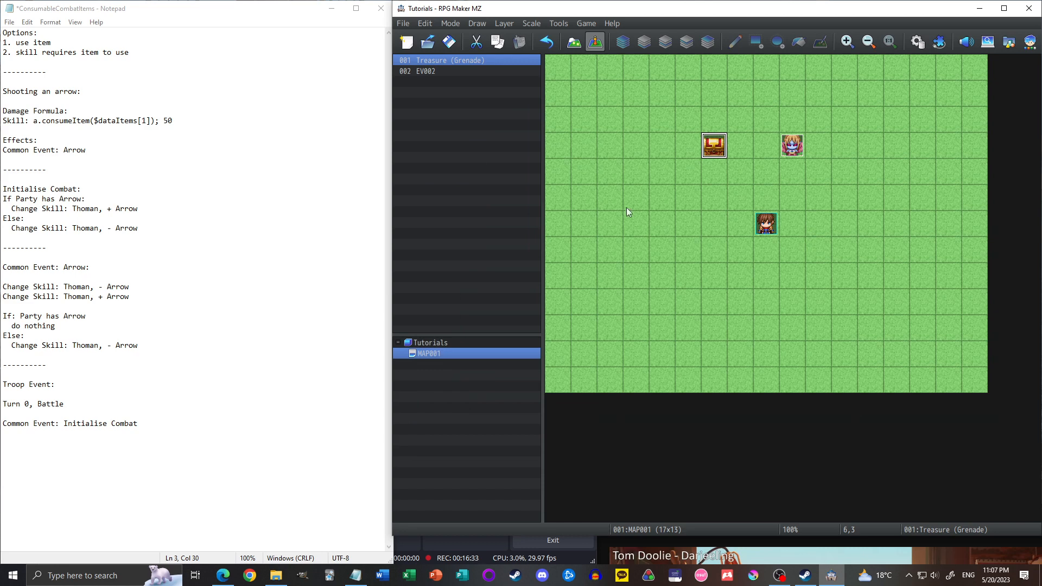